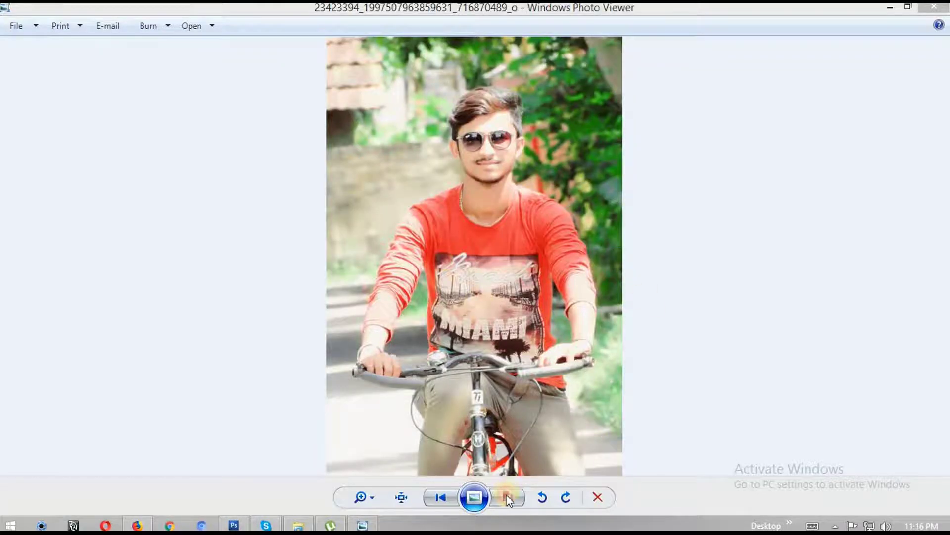
# - Show the misty forest wallpaper in Photoshop as a restored, floating document window
pyautogui.click(509, 497)
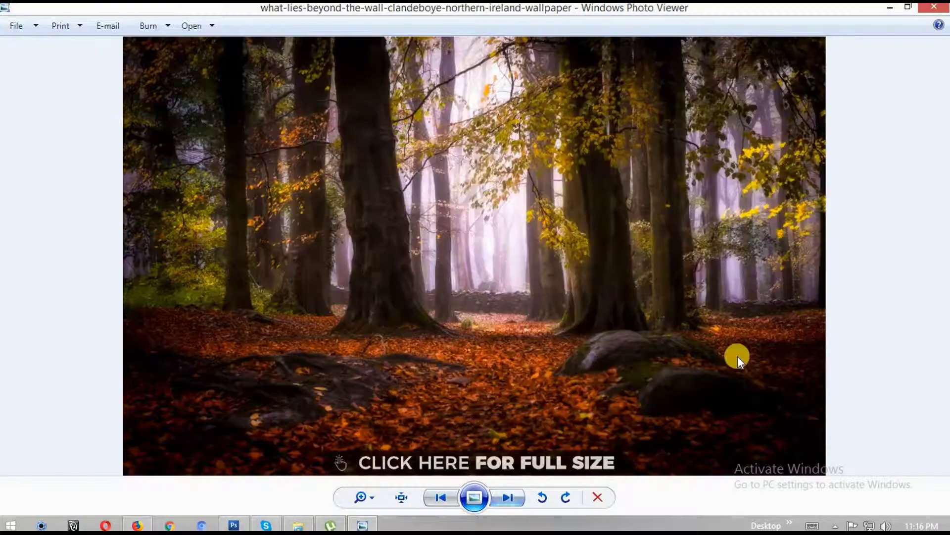
pyautogui.click(234, 525)
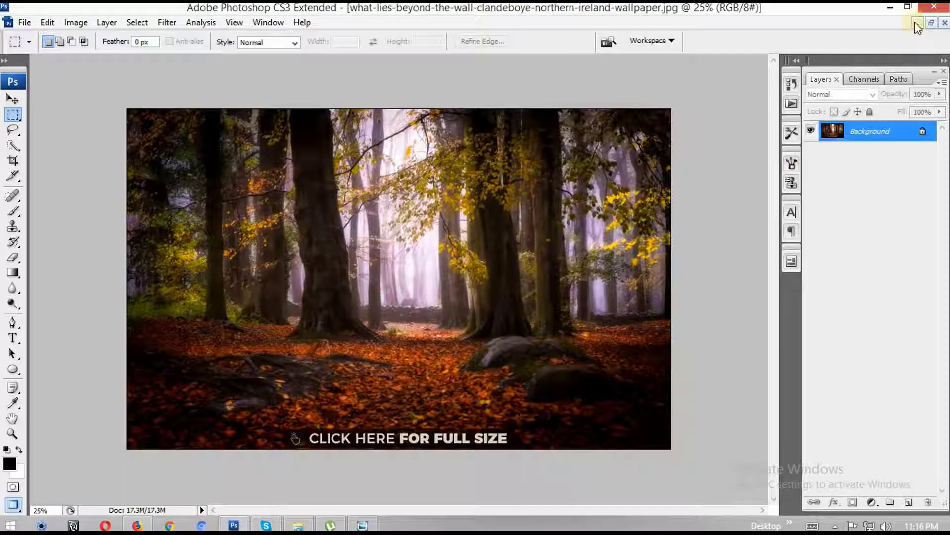
pyautogui.click(931, 23)
# - Create a new blank document 3000 pixels wide
pyautogui.click(8, 22)
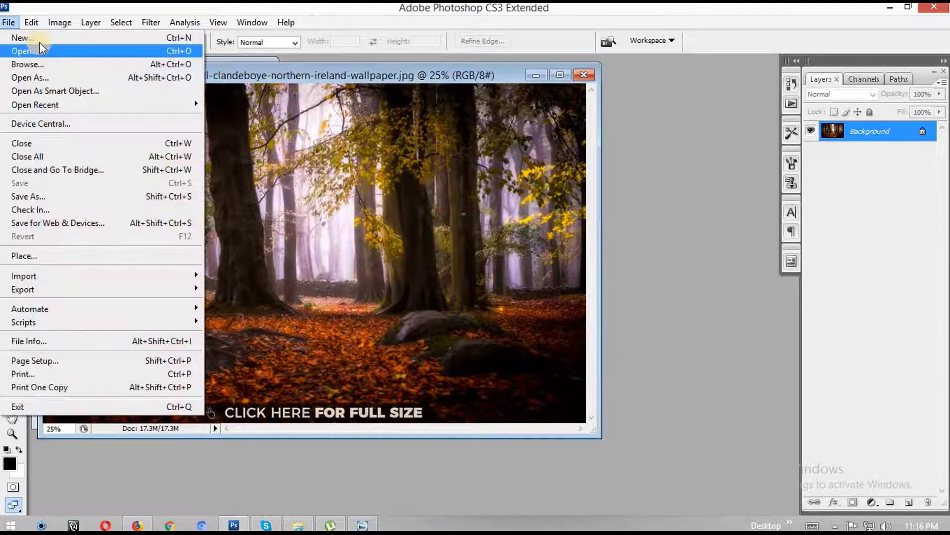
pyautogui.doubleClick(421, 181)
pyautogui.write('1800')
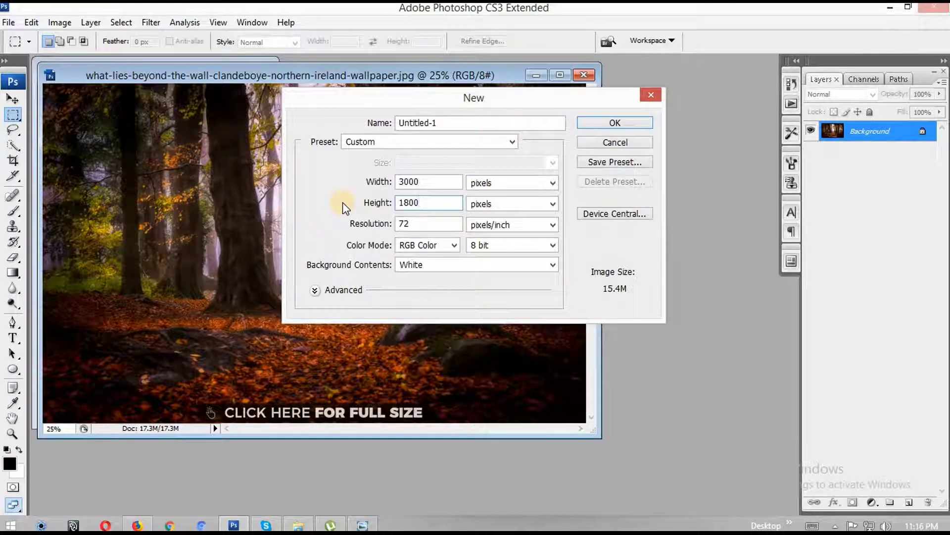
pyautogui.press('Return')
# - Drag the forest image onto the new canvas as Layer 1 and maximize that window
pyautogui.moveTo(432, 70); pyautogui.dragTo(535, 105)
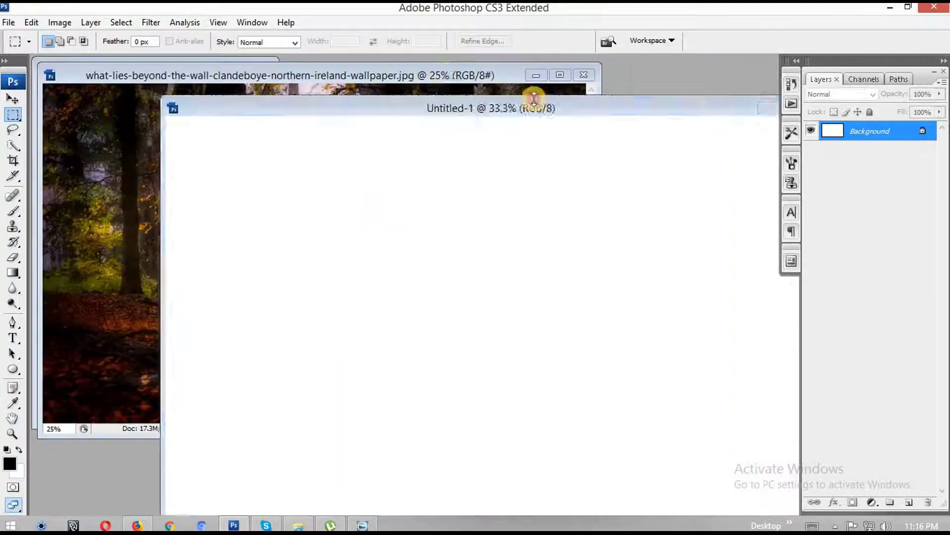
pyautogui.click(445, 75)
pyautogui.moveTo(833, 131); pyautogui.dragTo(643, 247)
pyautogui.moveTo(636, 50); pyautogui.dragTo(466, 46)
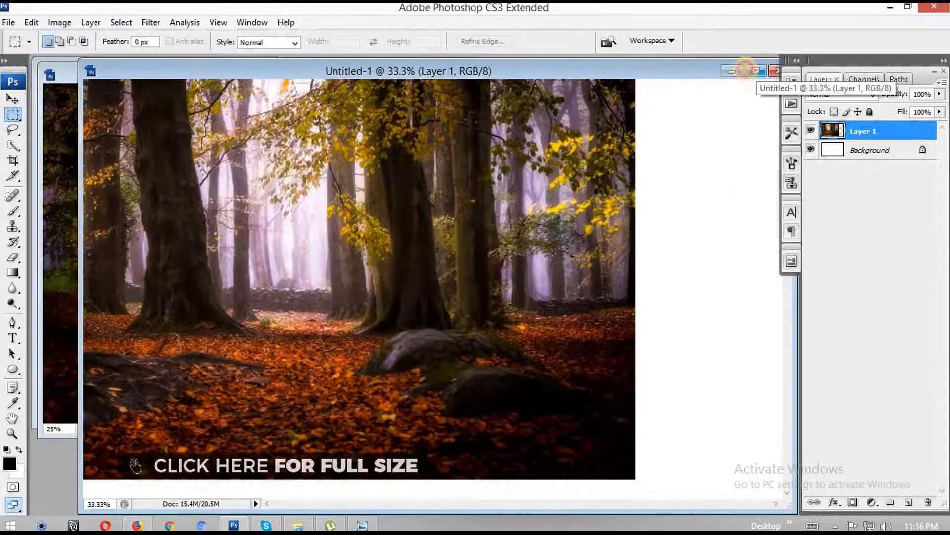
pyautogui.click(676, 68)
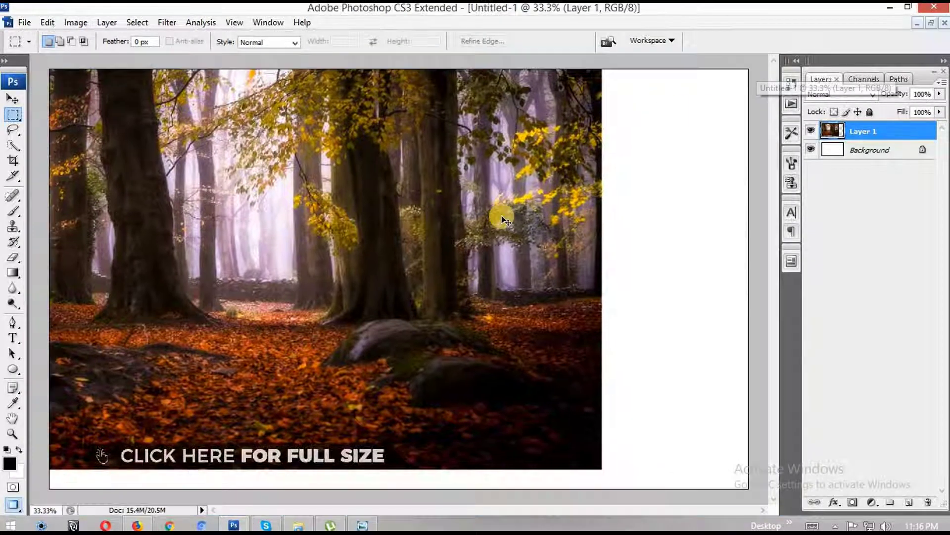
# - Free-transform the forest layer, enlarging it from a corner and shifting it into place
pyautogui.hotkey('ctrl', 't')
pyautogui.hotkey('ctrl', '-')
pyautogui.moveTo(432, 325); pyautogui.dragTo(510, 341)
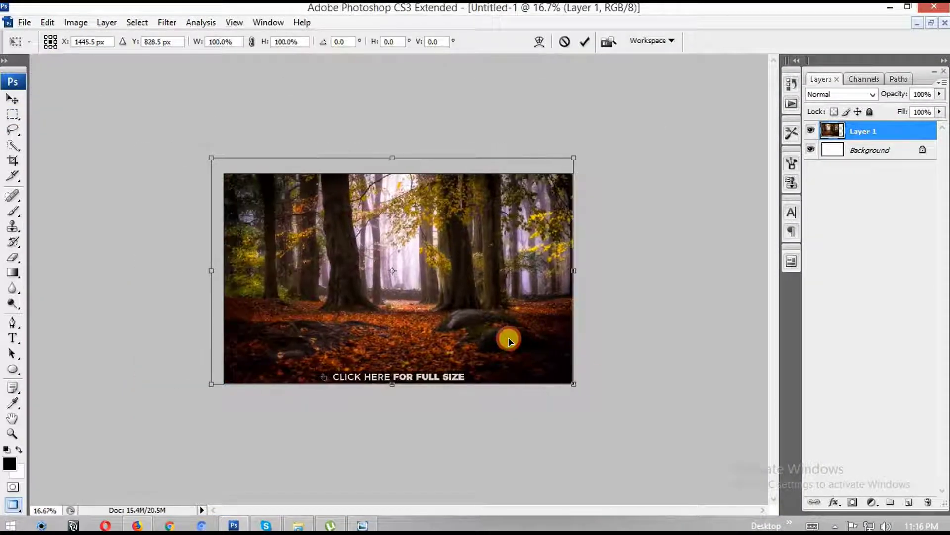
pyautogui.moveTo(577, 387); pyautogui.dragTo(709, 422)
pyautogui.moveTo(510, 322); pyautogui.dragTo(507, 339)
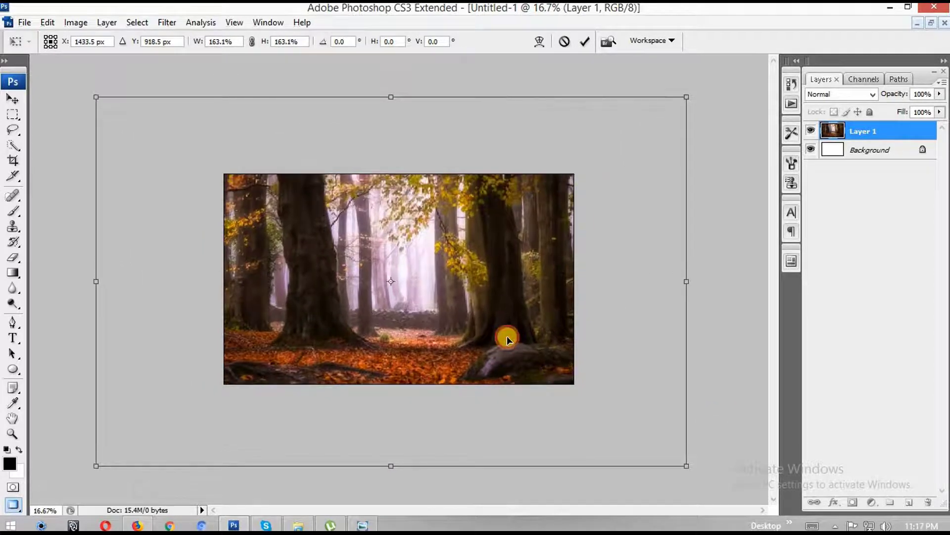
# - Adjust the forest layer's edges until it covers the whole canvas, then commit the transform
pyautogui.moveTo(685, 280); pyautogui.dragTo(658, 281)
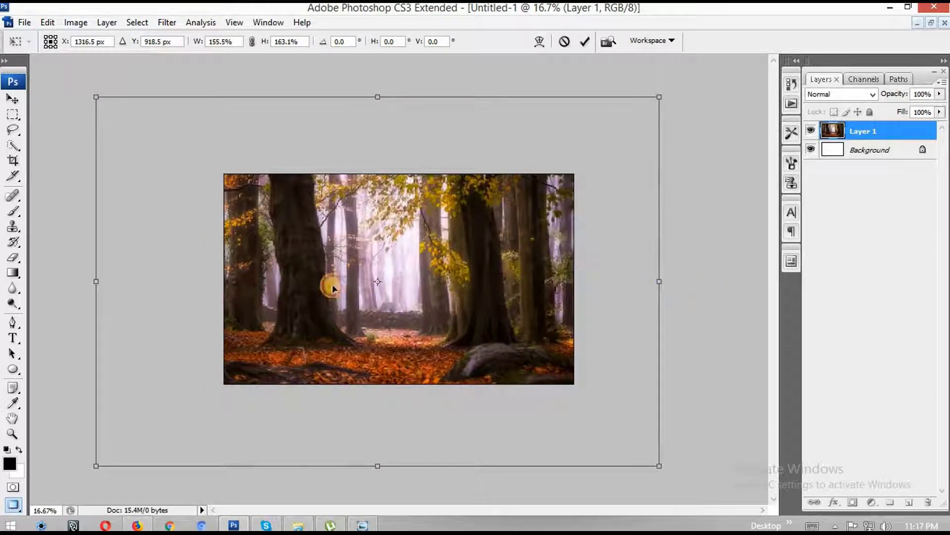
pyautogui.moveTo(93, 283); pyautogui.dragTo(139, 284)
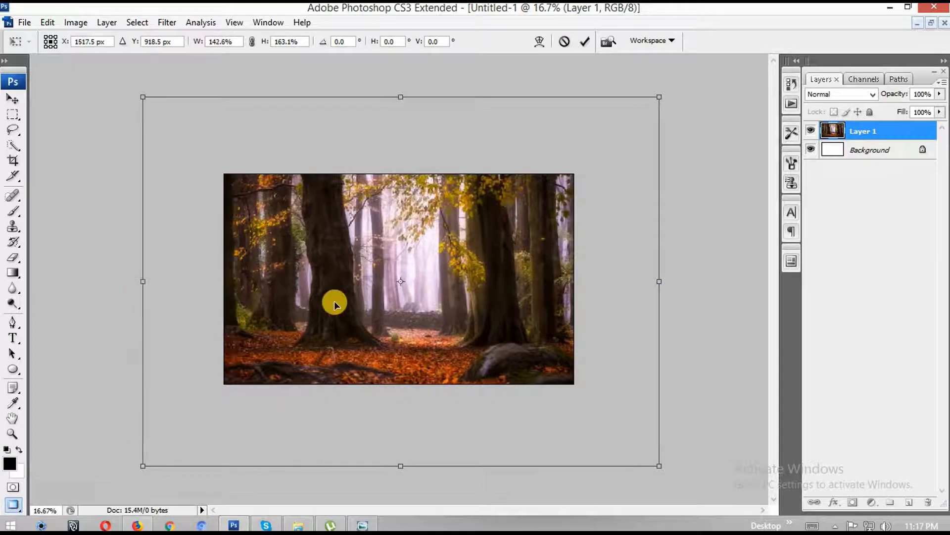
pyautogui.moveTo(334, 302); pyautogui.dragTo(331, 307)
pyautogui.moveTo(392, 98); pyautogui.dragTo(393, 128)
pyautogui.press('Return')
pyautogui.hotkey('ctrl', '+')
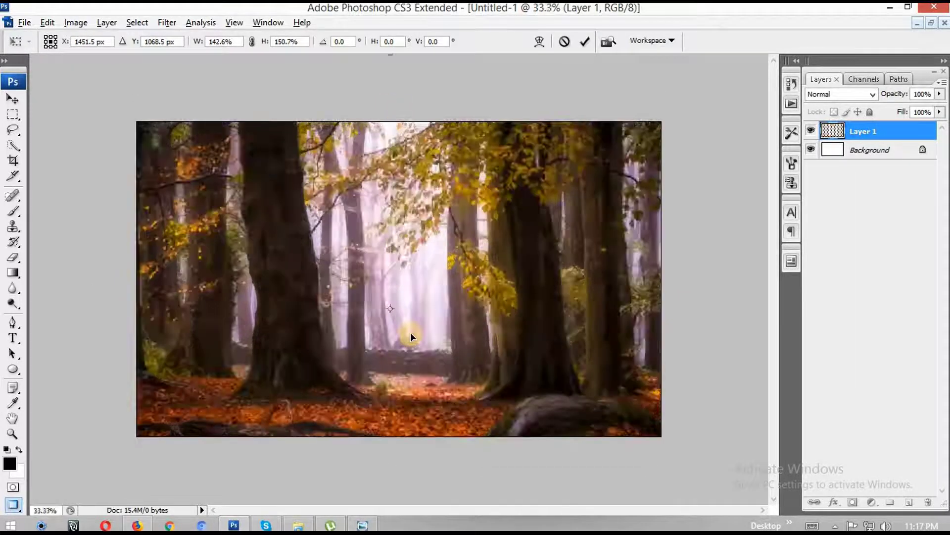
pyautogui.hotkey('ctrl', '+')
pyautogui.hotkey('ctrl', '-')
pyautogui.press('m')
pyautogui.press('Return')
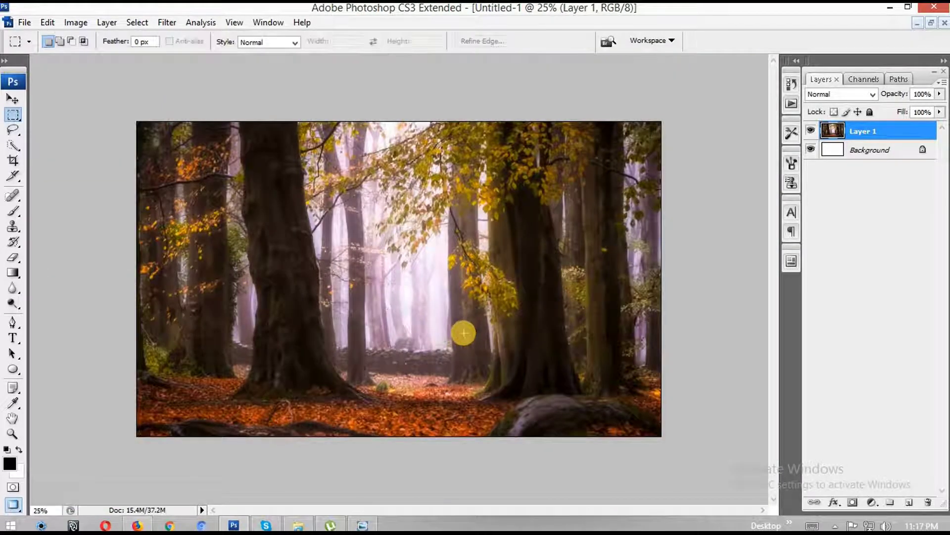
pyautogui.hotkey('ctrl', '0')
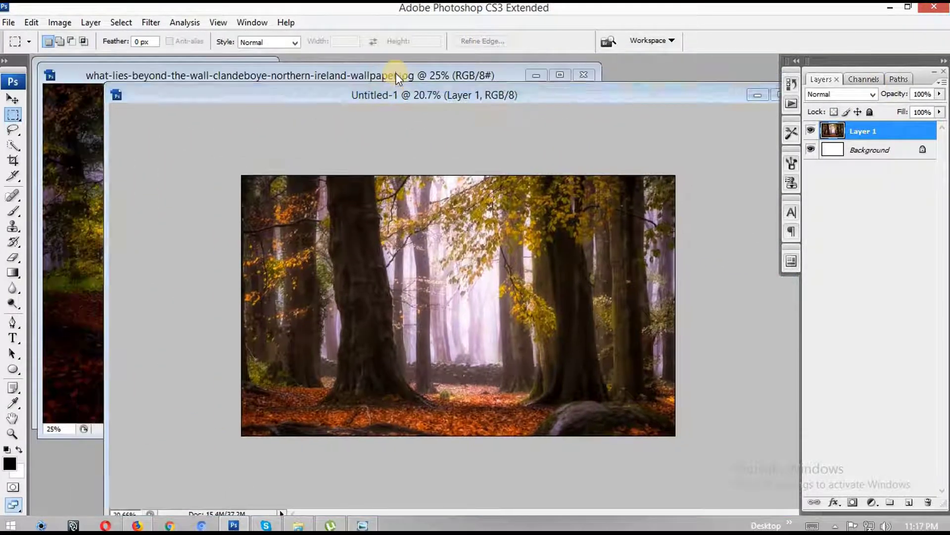
# - Close the forest wallpaper and convert the bicycle photo's Background into Layer 0
pyautogui.click(396, 73)
pyautogui.click(584, 75)
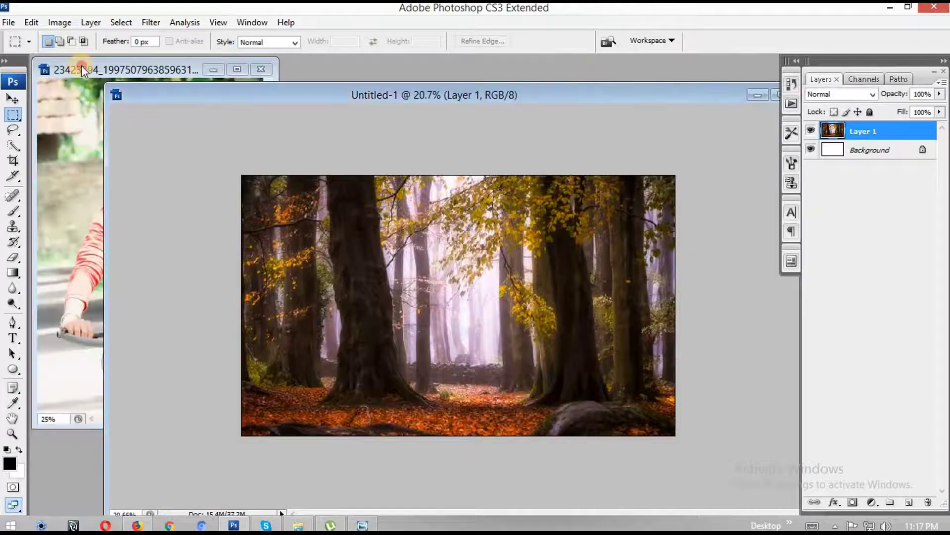
pyautogui.click(81, 66)
pyautogui.doubleClick(870, 142)
pyautogui.click(589, 164)
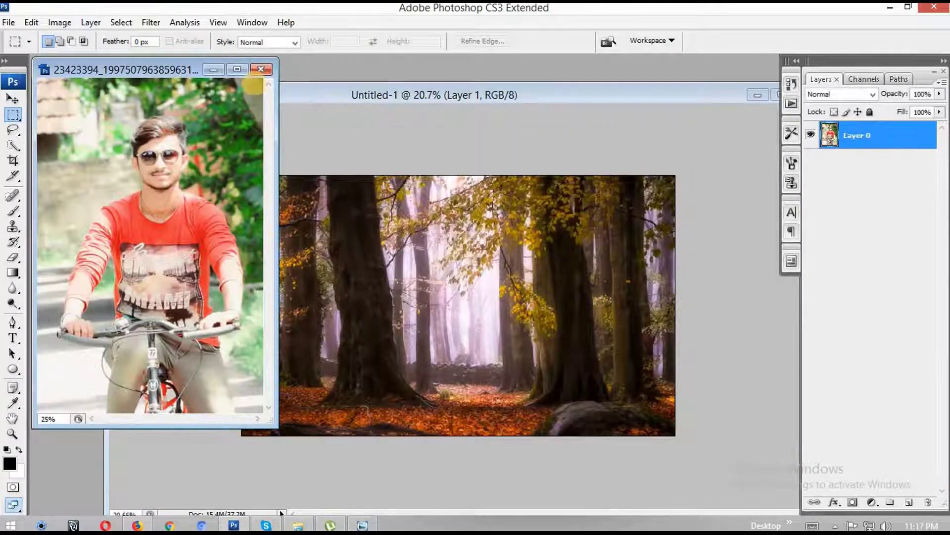
pyautogui.click(237, 69)
pyautogui.hotkey('ctrl', '0')
pyautogui.hotkey('ctrl', '0')
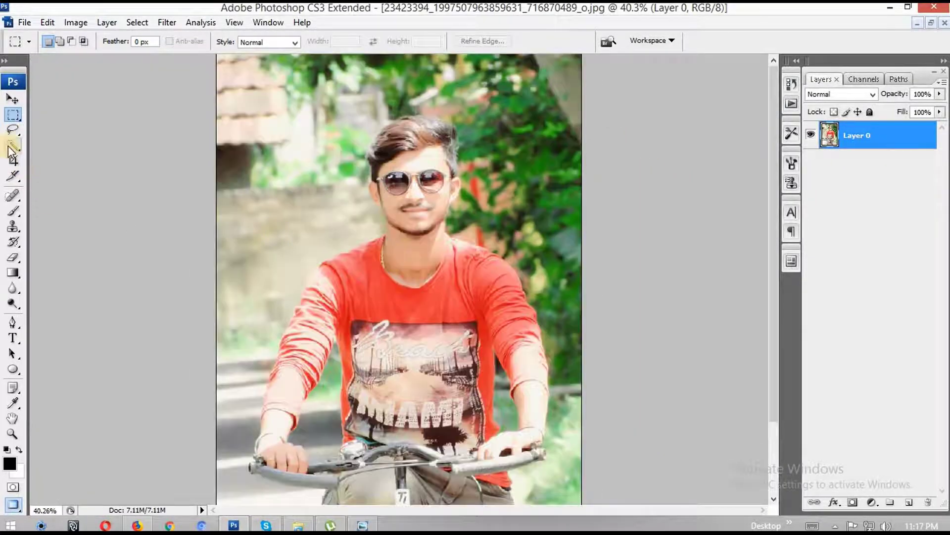
# - Quick-select the man's face, torso, left arm, shirt print and handlebars
pyautogui.moveTo(17, 150); pyautogui.dragTo(66, 144)
pyautogui.scroll(3, 426, 146)
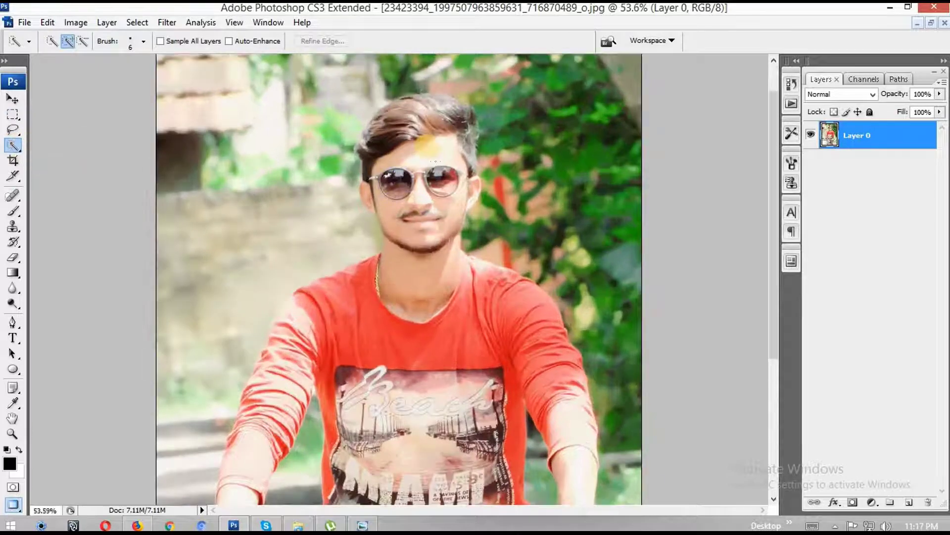
pyautogui.moveTo(423, 150); pyautogui.dragTo(259, 428)
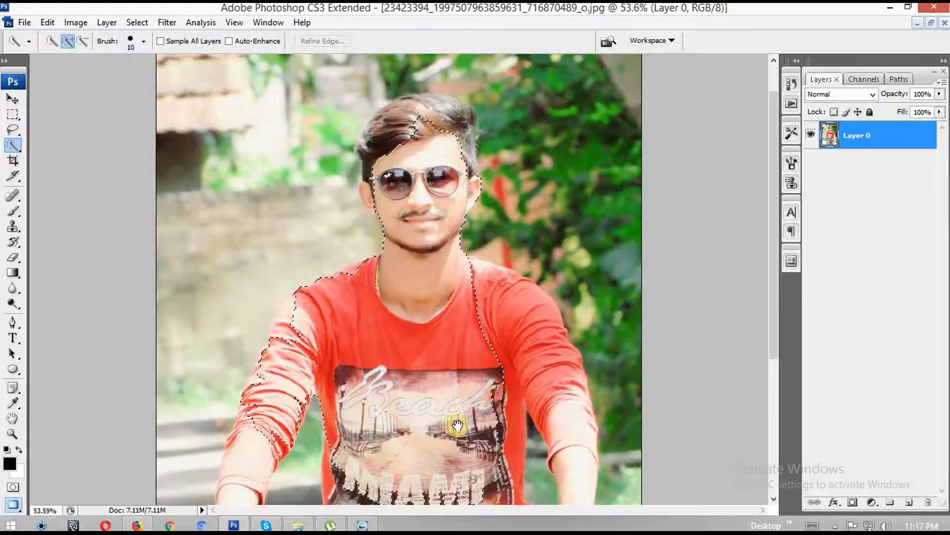
pyautogui.scroll(-3, 456, 424)
pyautogui.moveTo(376, 475)
pyautogui.mouseDown()
pyautogui.moveTo(356, 388)
pyautogui.moveTo(290, 410)
pyautogui.moveTo(222, 363)
pyautogui.mouseUp()
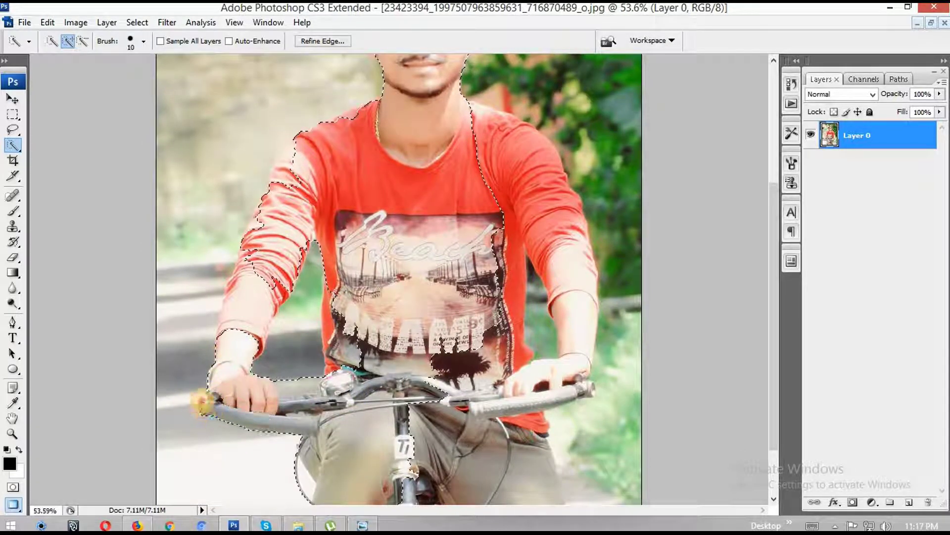
pyautogui.moveTo(345, 352); pyautogui.dragTo(330, 263)
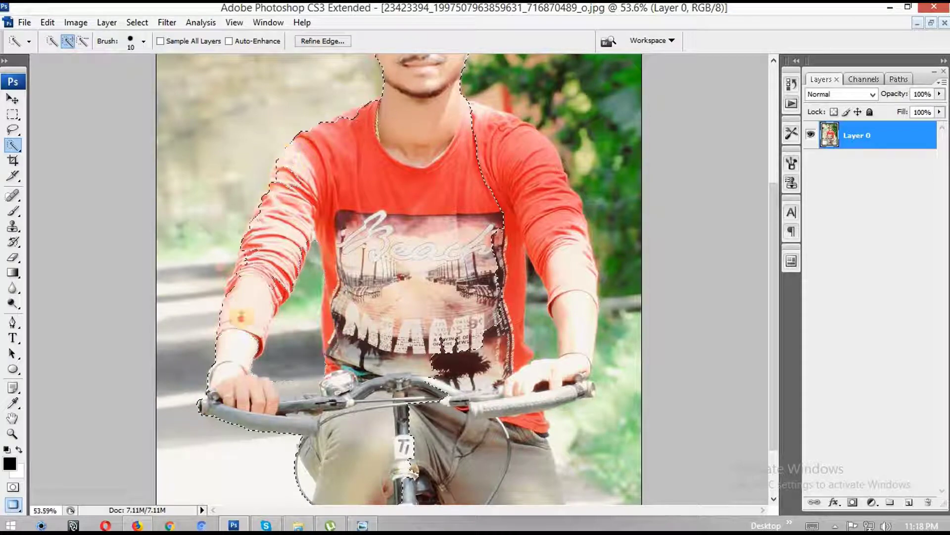
pyautogui.scroll(1, 247, 208)
pyautogui.scroll(1, 243, 164)
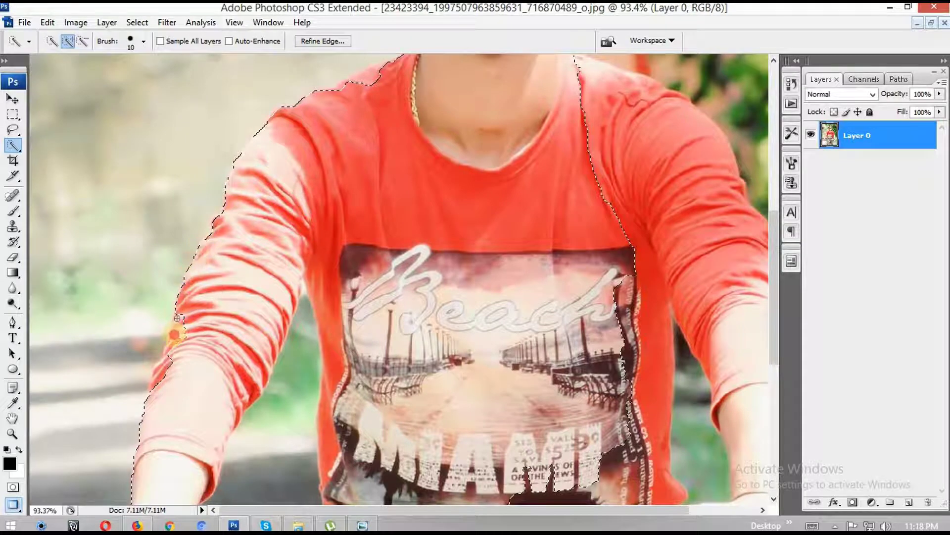
pyautogui.moveTo(182, 372); pyautogui.dragTo(163, 199)
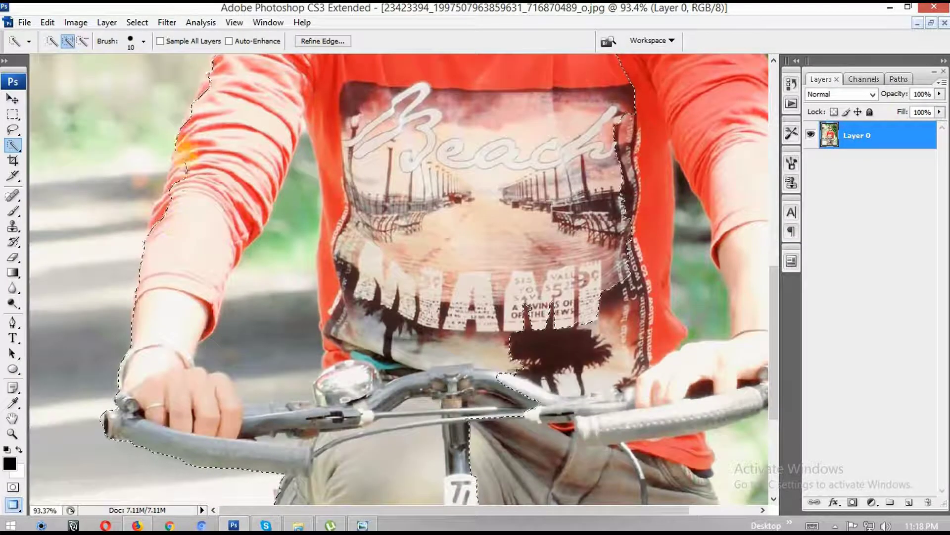
# - Add the right arm, shoulder, top and left side of the hair, and left ear
pyautogui.scroll(3, 156, 216)
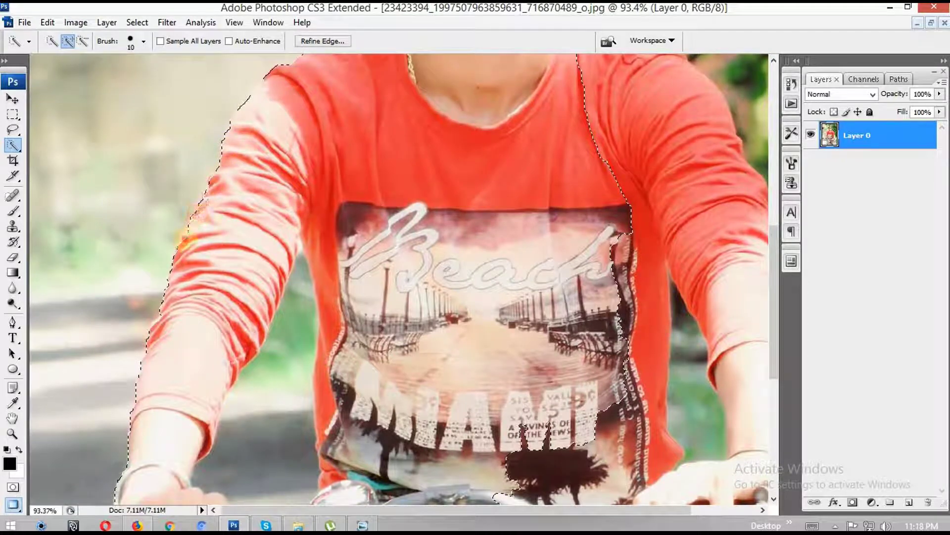
pyautogui.scroll(2, 216, 181)
pyautogui.hscroll(2, 227, 168)
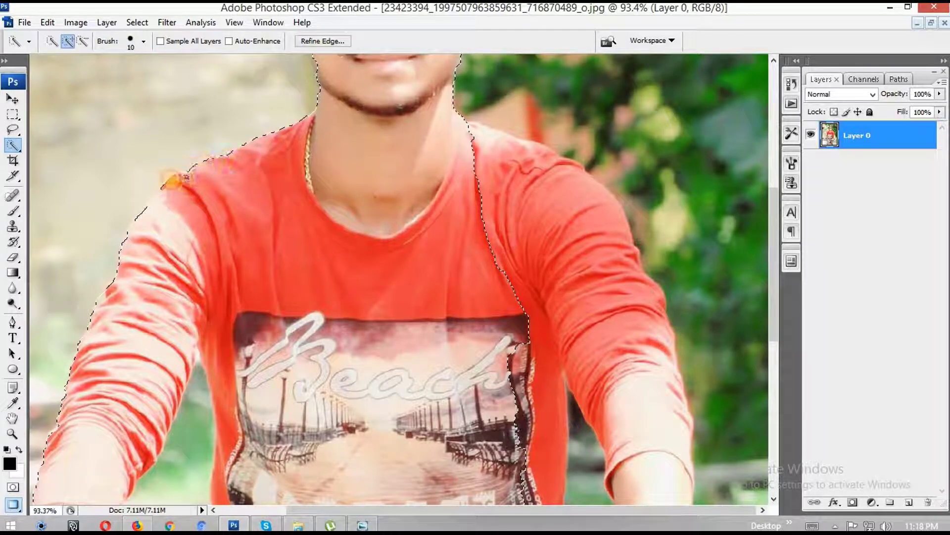
pyautogui.scroll(1, 378, 225)
pyautogui.moveTo(509, 187); pyautogui.dragTo(634, 435)
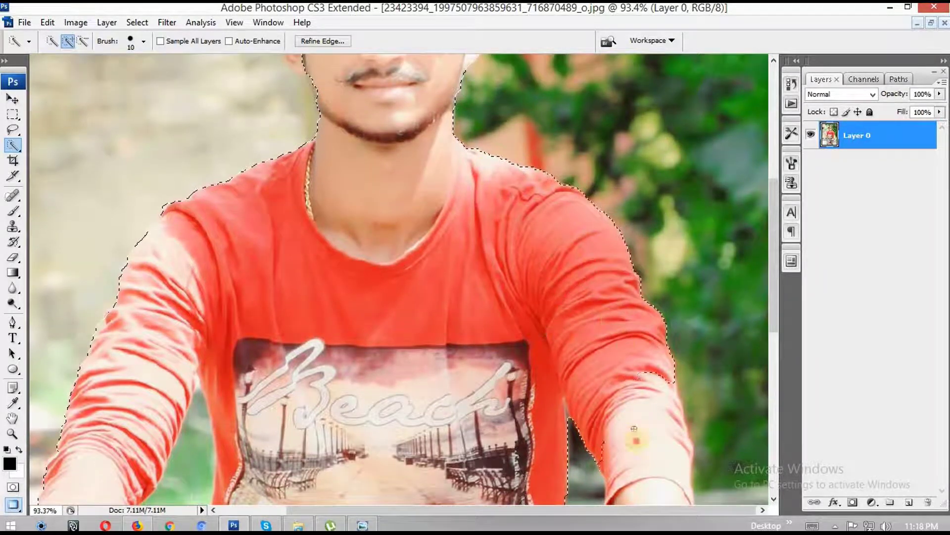
pyautogui.scroll(8, 501, 171)
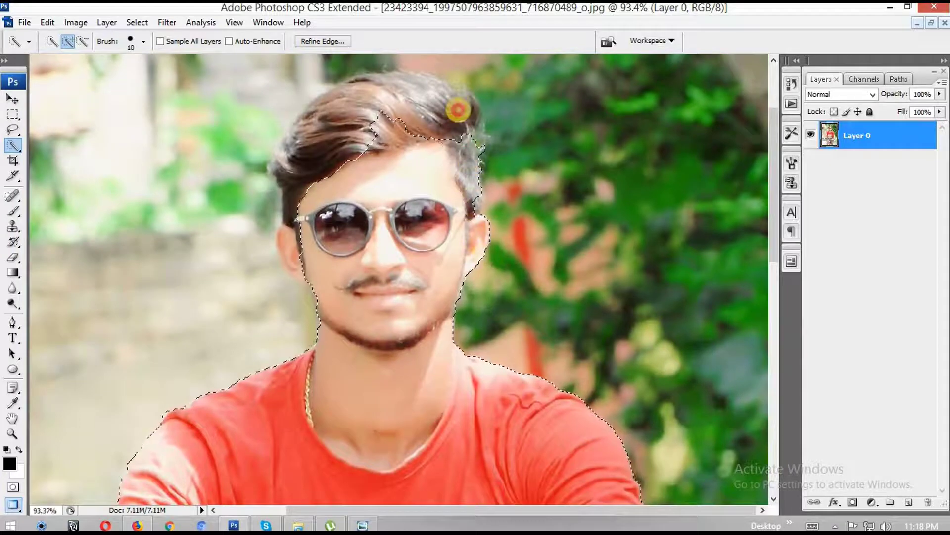
pyautogui.moveTo(459, 110); pyautogui.dragTo(399, 79)
pyautogui.moveTo(320, 110); pyautogui.dragTo(280, 169)
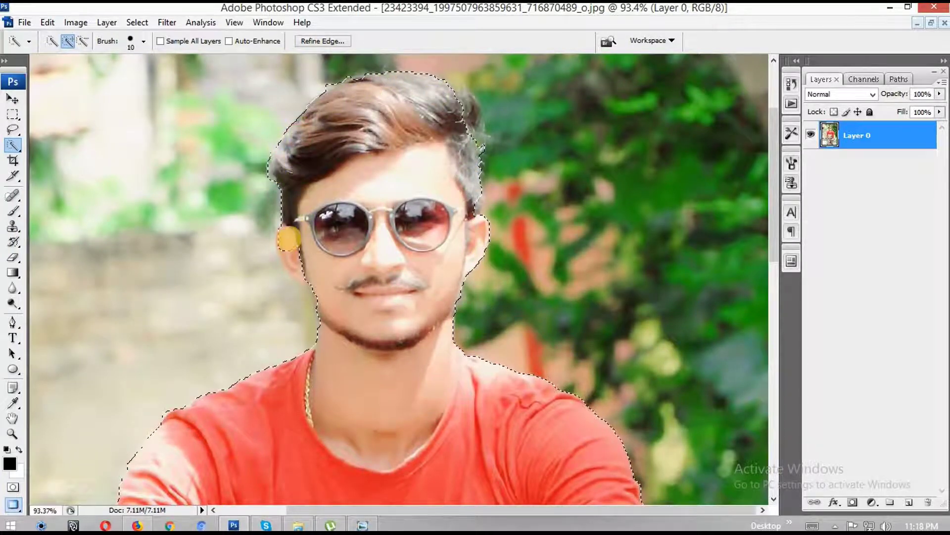
pyautogui.moveTo(289, 239); pyautogui.dragTo(290, 264)
pyautogui.scroll(2, 302, 276)
pyautogui.scroll(1, 297, 257)
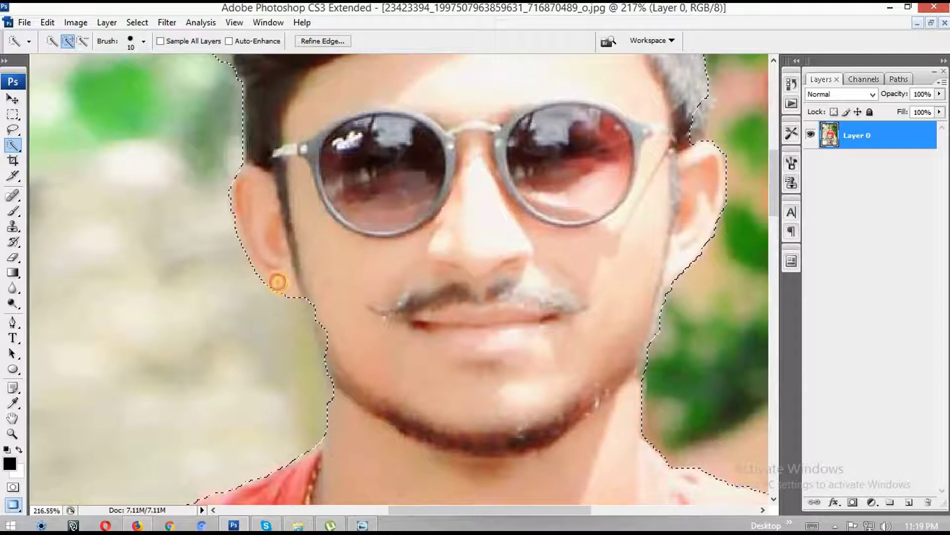
# - Extend the selection over the right and top edges of the man's hair
pyautogui.moveTo(696, 330); pyautogui.dragTo(547, 329)
pyautogui.moveTo(530, 89); pyautogui.dragTo(530, 247)
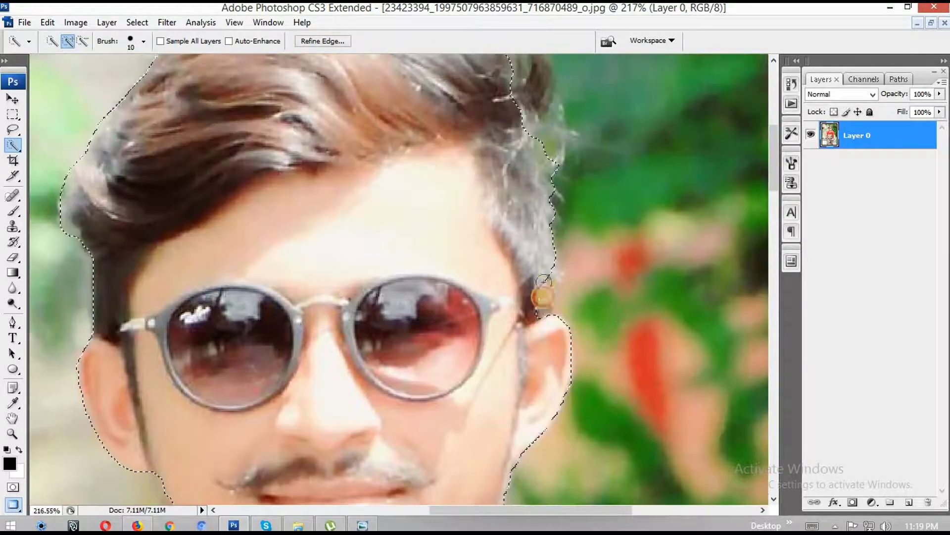
pyautogui.moveTo(528, 141)
pyautogui.mouseDown()
pyautogui.moveTo(529, 245)
pyautogui.moveTo(526, 206)
pyautogui.mouseUp()
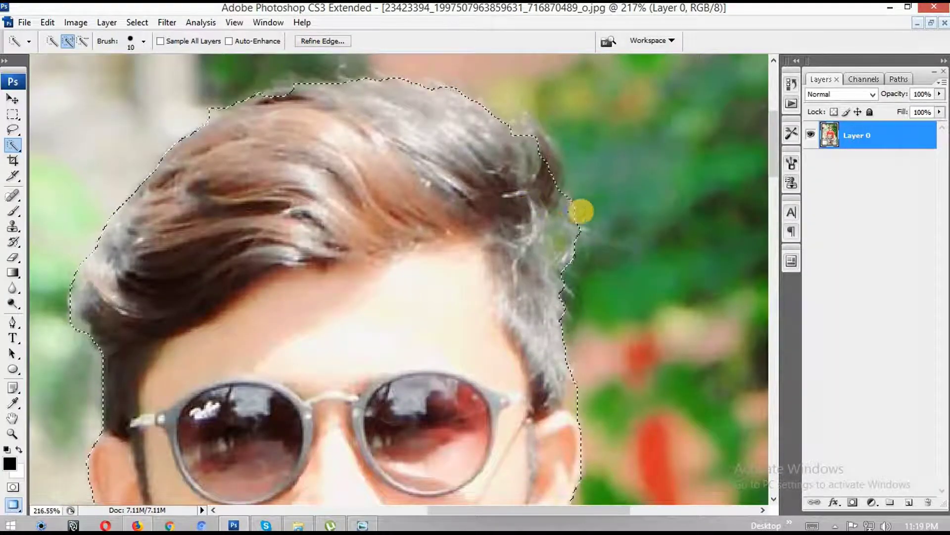
pyautogui.keyDown('alt'); pyautogui.click(566, 242); pyautogui.keyUp('alt')
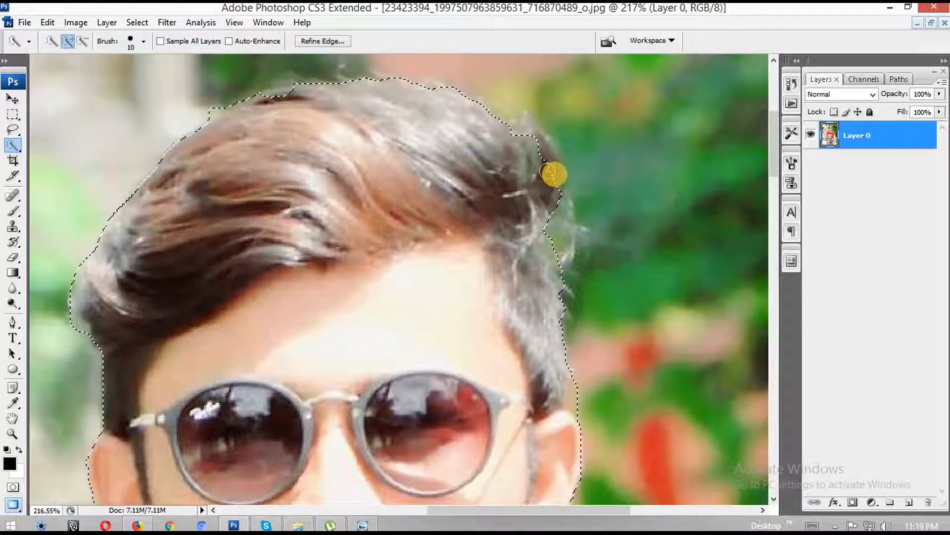
pyautogui.moveTo(573, 187); pyautogui.dragTo(562, 143)
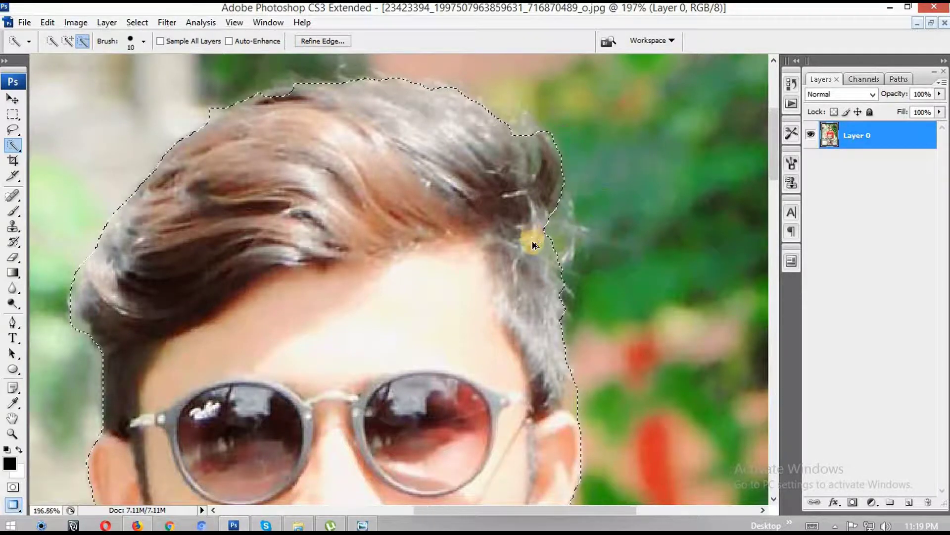
pyautogui.scroll(-5, 535, 238)
pyautogui.scroll(-5, 340, 376)
pyautogui.scroll(3, 339, 376)
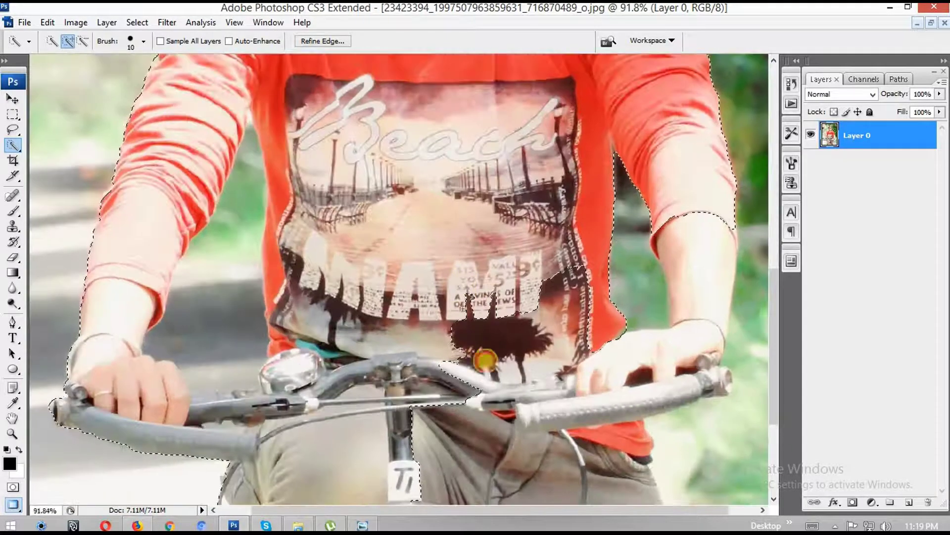
# - Add the lower shirt, right forearm and handlebar grip, removing green background beside the arm
pyautogui.moveTo(485, 356); pyautogui.dragTo(555, 409)
pyautogui.scroll(-3, 555, 409)
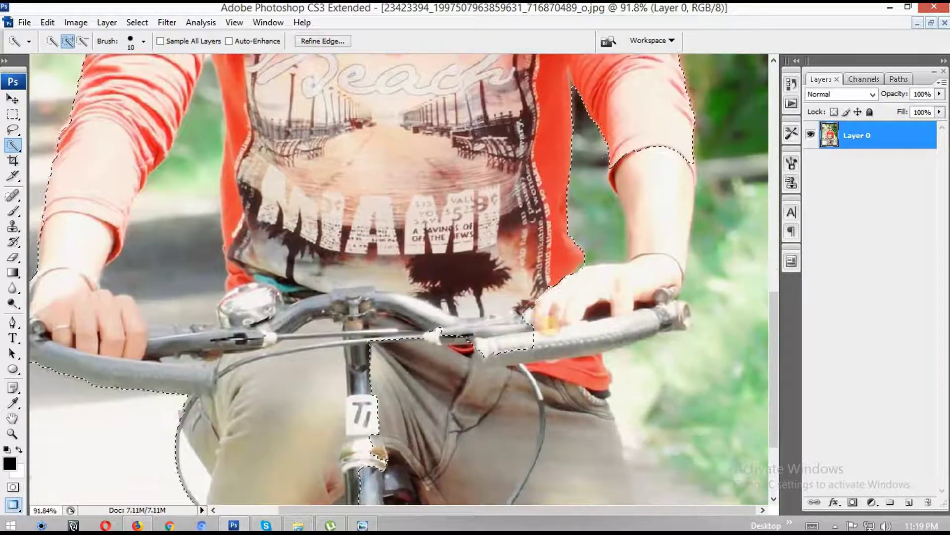
pyautogui.moveTo(644, 128); pyautogui.dragTo(539, 402)
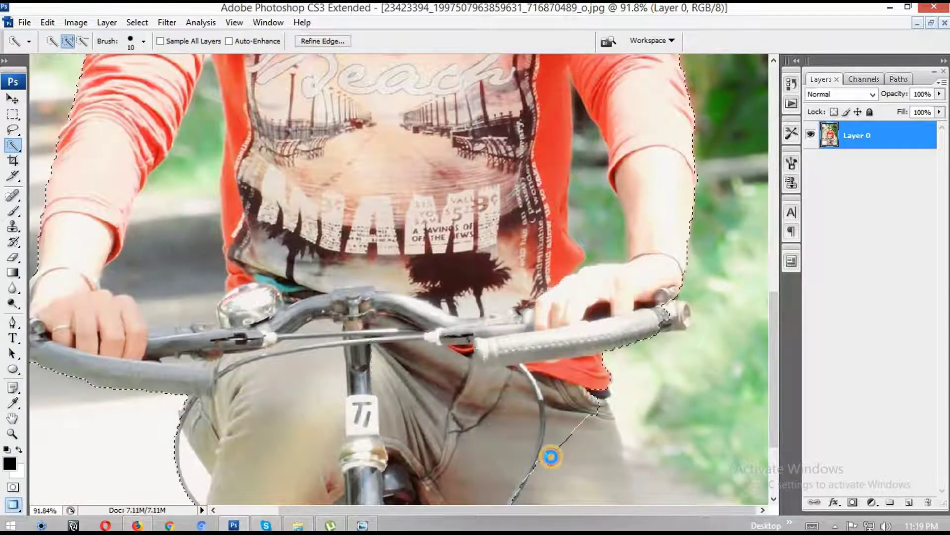
pyautogui.scroll(-3, 540, 396)
pyautogui.scroll(-2, 526, 301)
pyautogui.moveTo(692, 278); pyautogui.dragTo(655, 432)
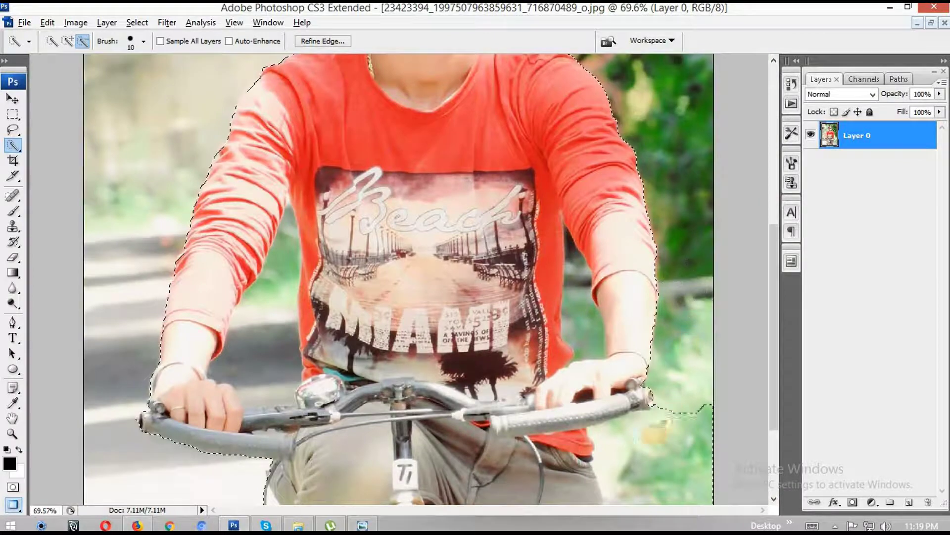
pyautogui.scroll(-3, 589, 448)
pyautogui.moveTo(589, 448); pyautogui.dragTo(666, 441)
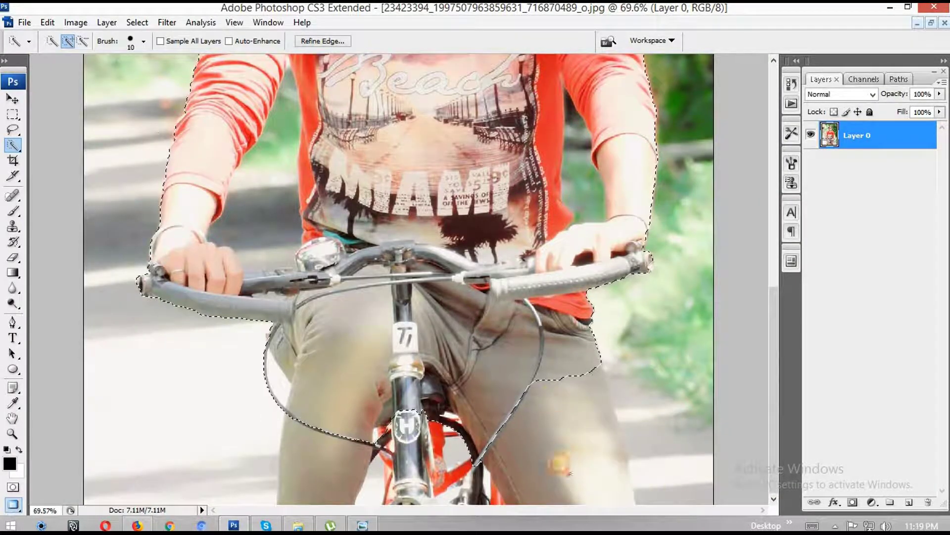
# - Add the lower bike frame and left lower leg, and refine the edge along the handlebar
pyautogui.keyDown('shift'); pyautogui.click(614, 430); pyautogui.keyUp('shift')
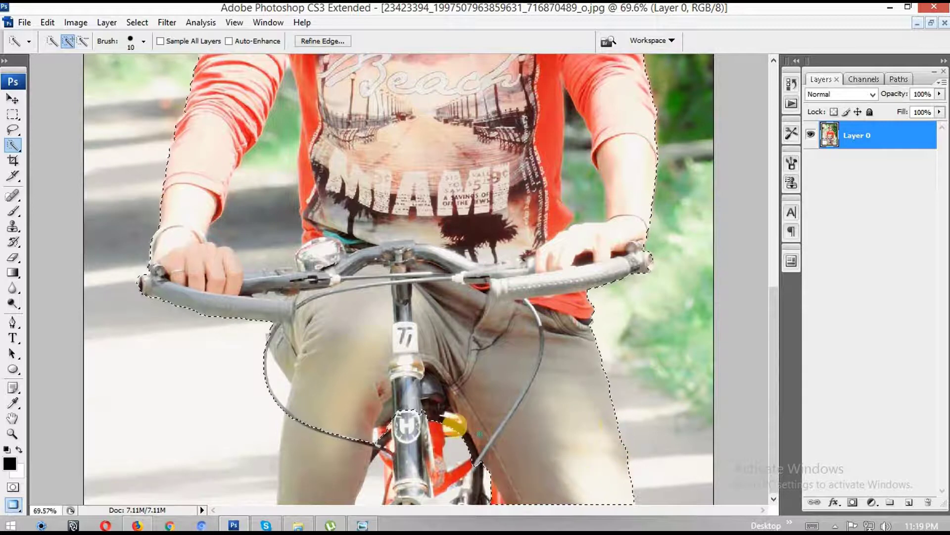
pyautogui.moveTo(446, 421); pyautogui.dragTo(414, 506)
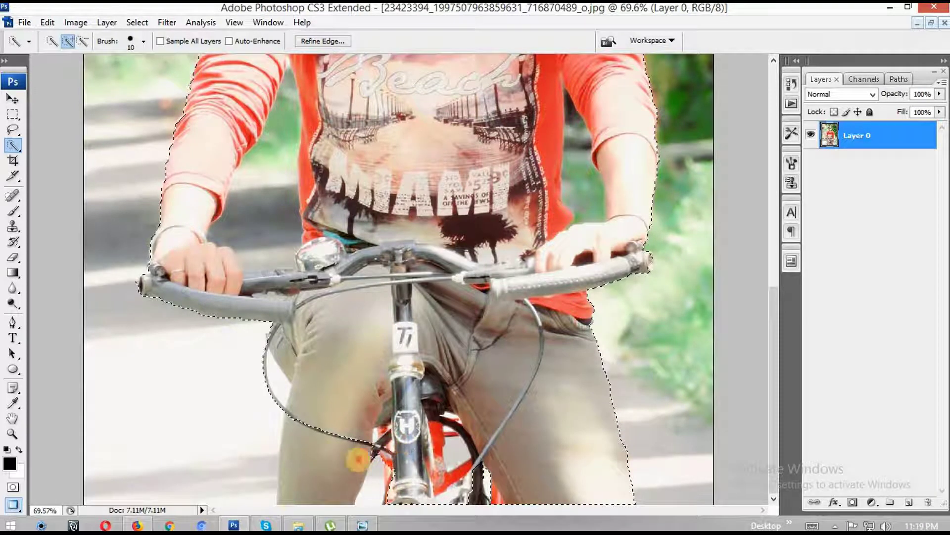
pyautogui.moveTo(358, 460); pyautogui.dragTo(483, 486)
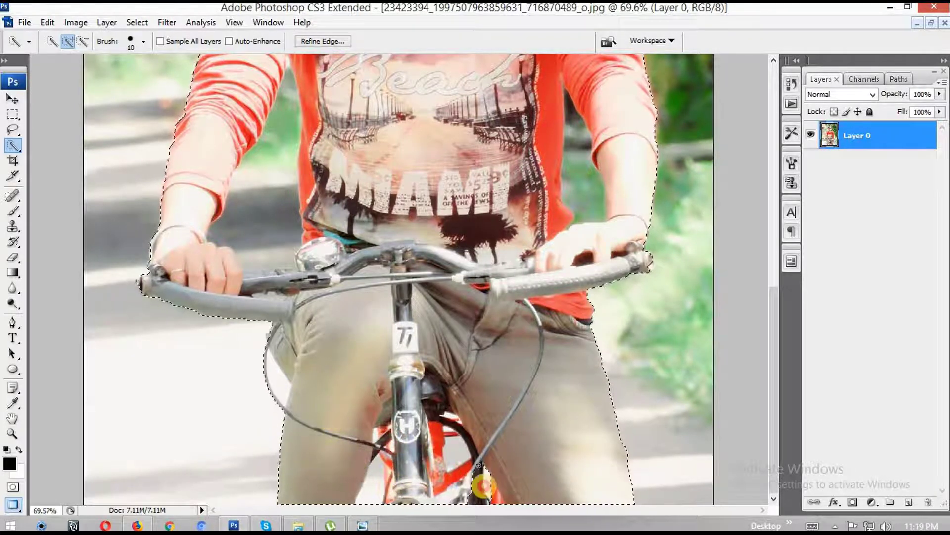
pyautogui.scroll(1, 179, 360)
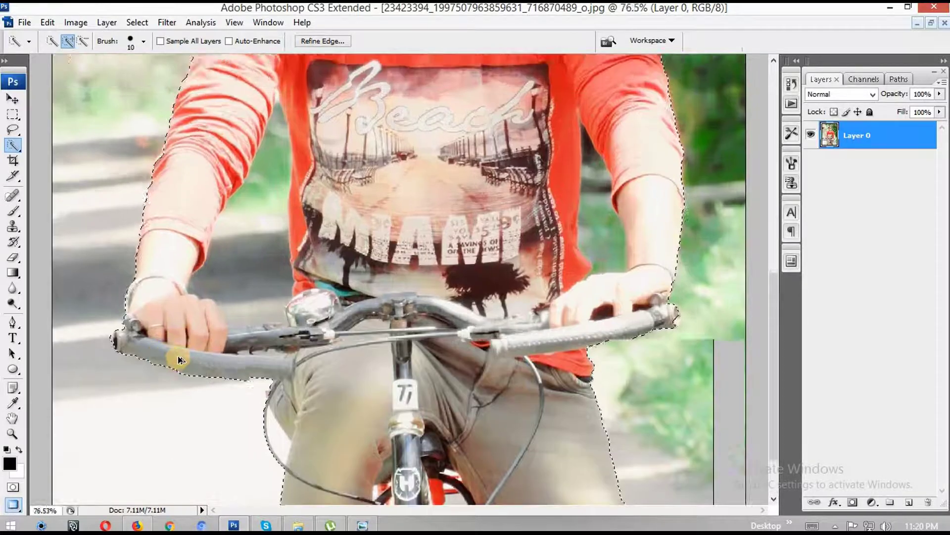
pyautogui.scroll(7, 179, 360)
pyautogui.scroll(3, 148, 300)
pyautogui.scroll(2, 213, 295)
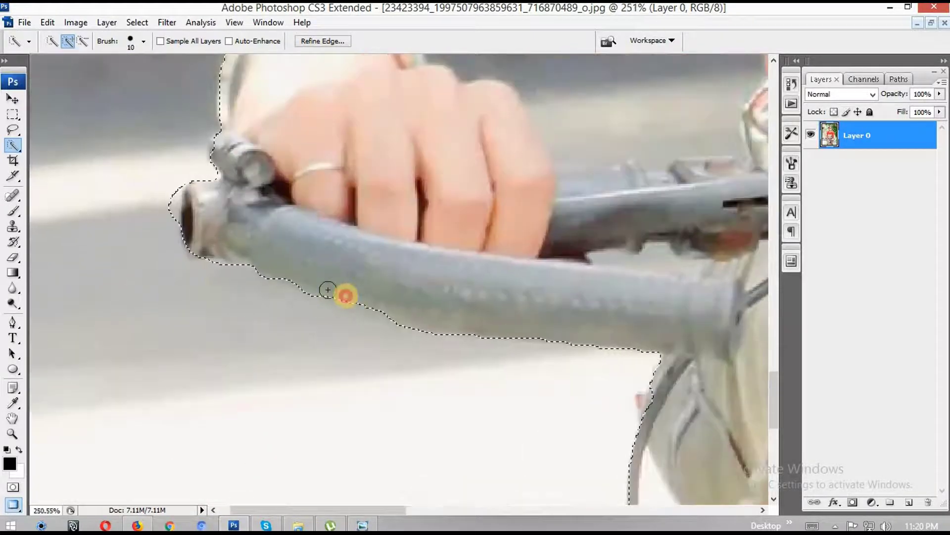
pyautogui.moveTo(327, 289); pyautogui.dragTo(388, 309)
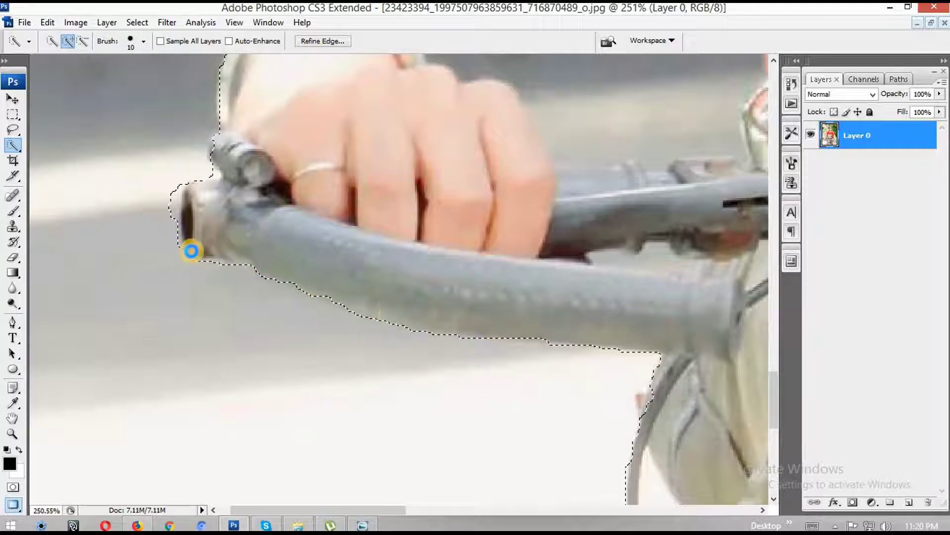
pyautogui.moveTo(191, 251); pyautogui.dragTo(173, 204)
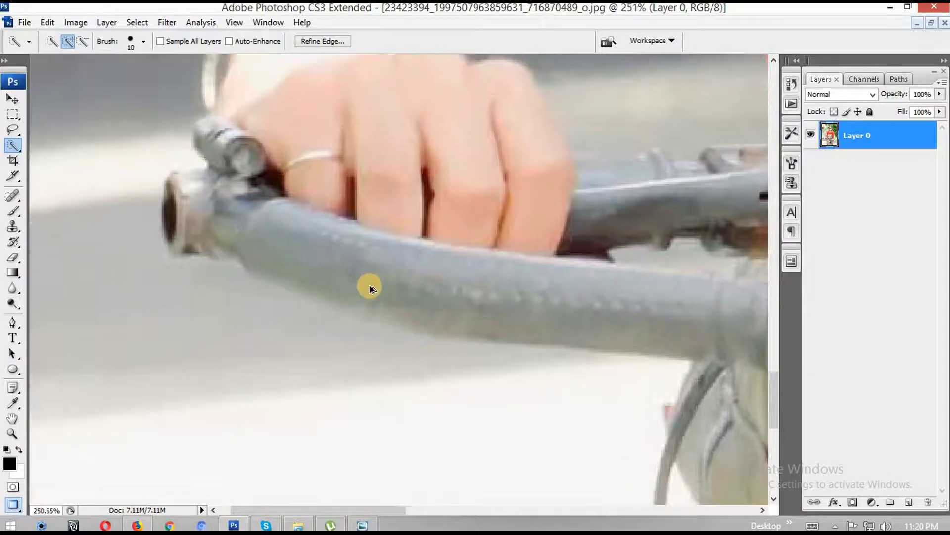
pyautogui.hotkey('ctrl', '0')
# - With a smaller brush, refine edges along the arm and shirt and trim background around the bell and handlebar
pyautogui.scroll(1, 210, 341)
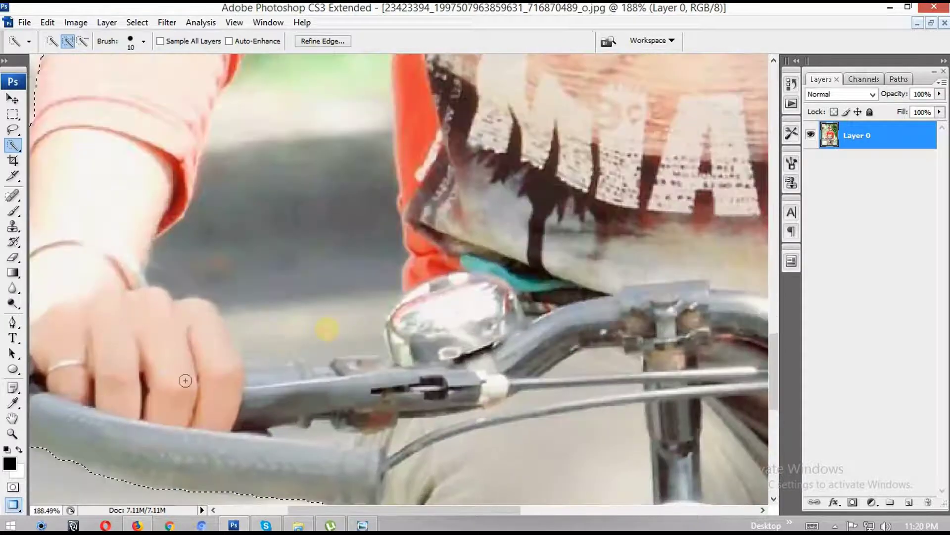
pyautogui.scroll(2, 186, 377)
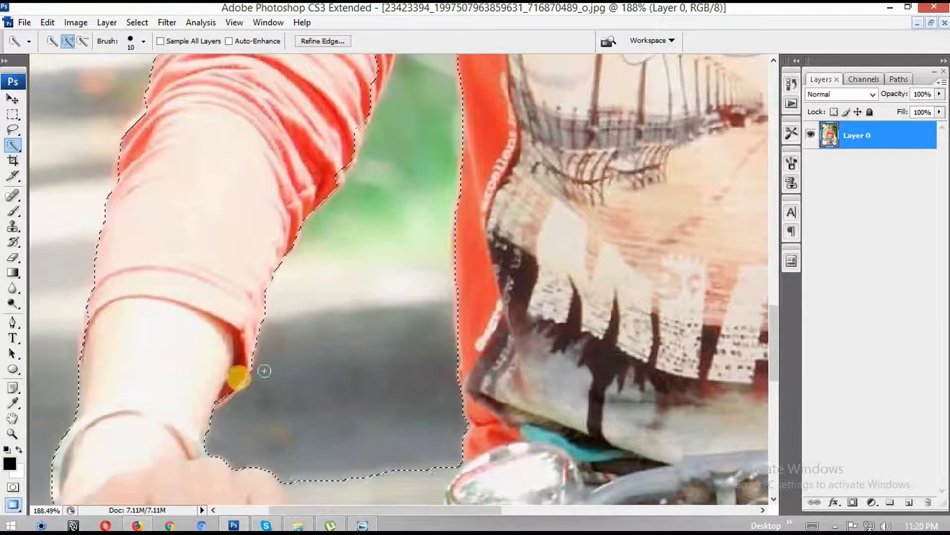
pyautogui.scroll(3, 341, 257)
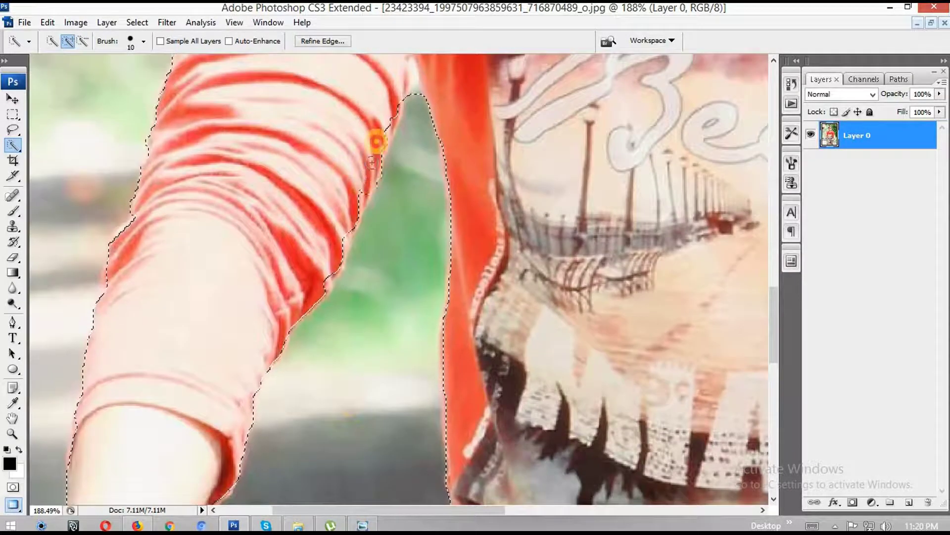
pyautogui.moveTo(377, 142); pyautogui.dragTo(391, 97)
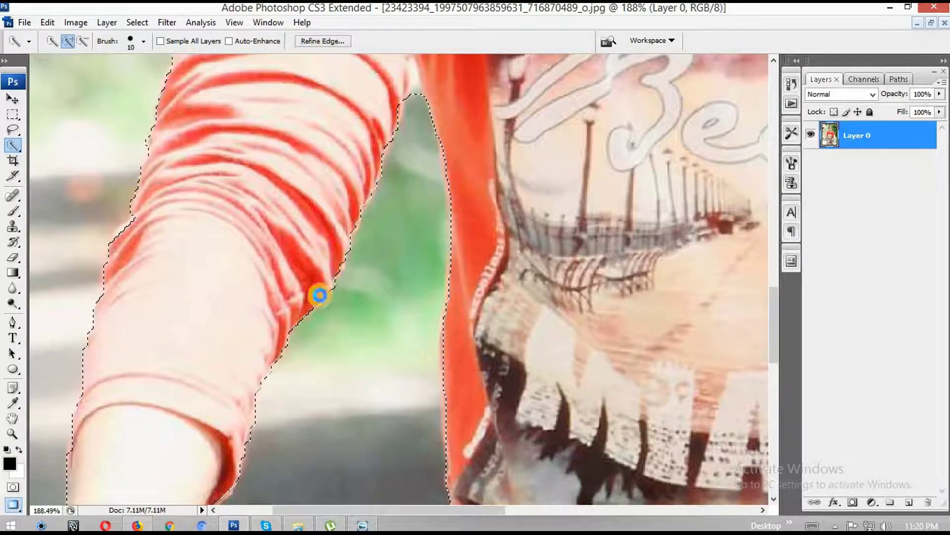
pyautogui.scroll(-5, 319, 296)
pyautogui.moveTo(388, 251); pyautogui.dragTo(366, 300)
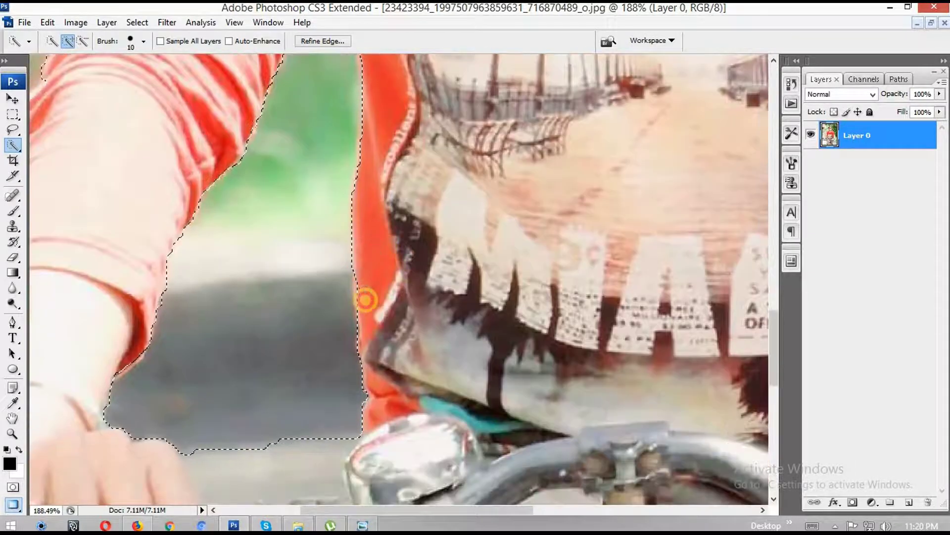
pyautogui.moveTo(448, 224); pyautogui.dragTo(379, 2)
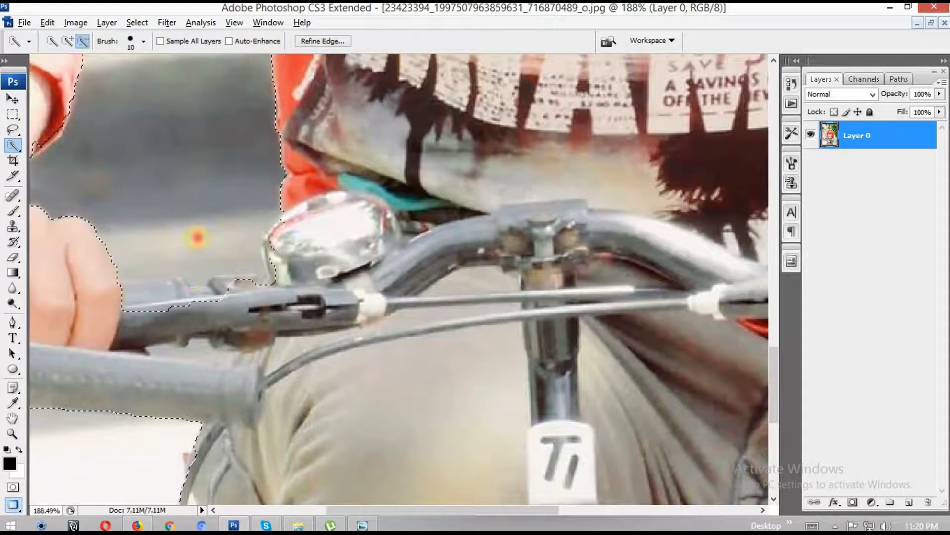
pyautogui.press('[')
pyautogui.press('[')
pyautogui.press('[')
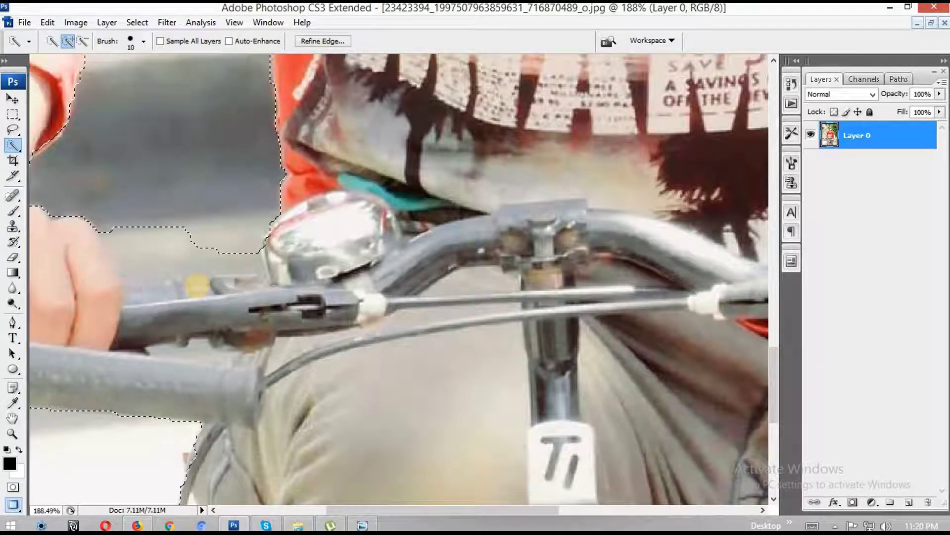
pyautogui.moveTo(201, 257); pyautogui.dragTo(178, 257)
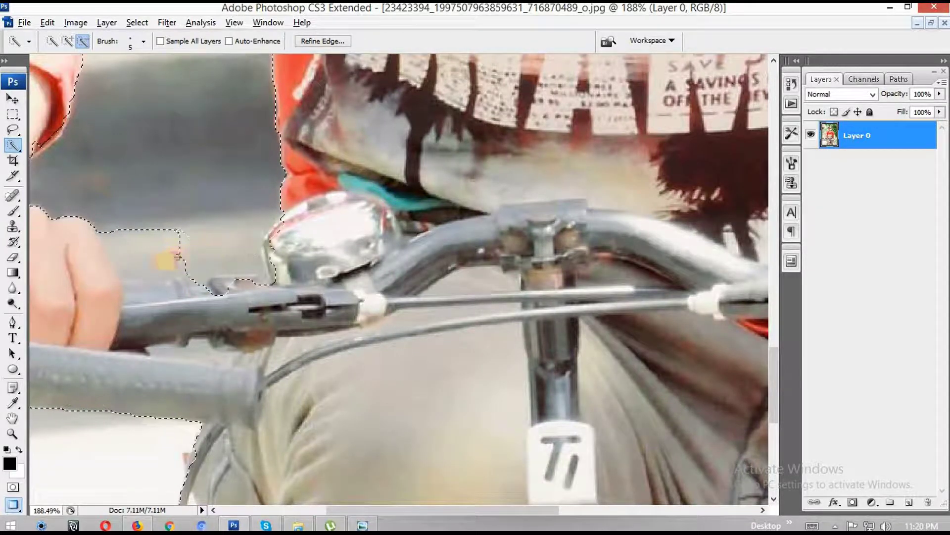
pyautogui.moveTo(215, 286)
pyautogui.mouseDown()
pyautogui.moveTo(271, 256)
pyautogui.moveTo(314, 307)
pyautogui.mouseUp()
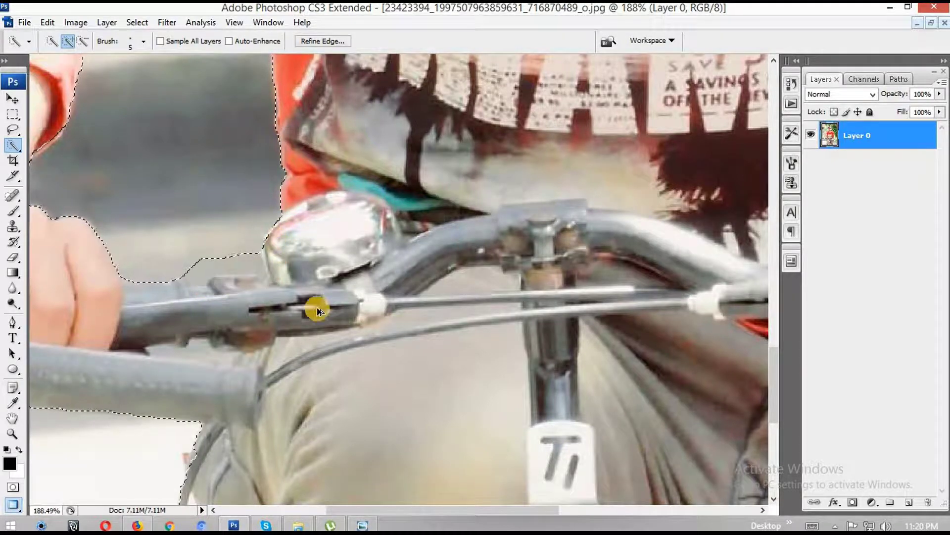
pyautogui.scroll(-5, 314, 307)
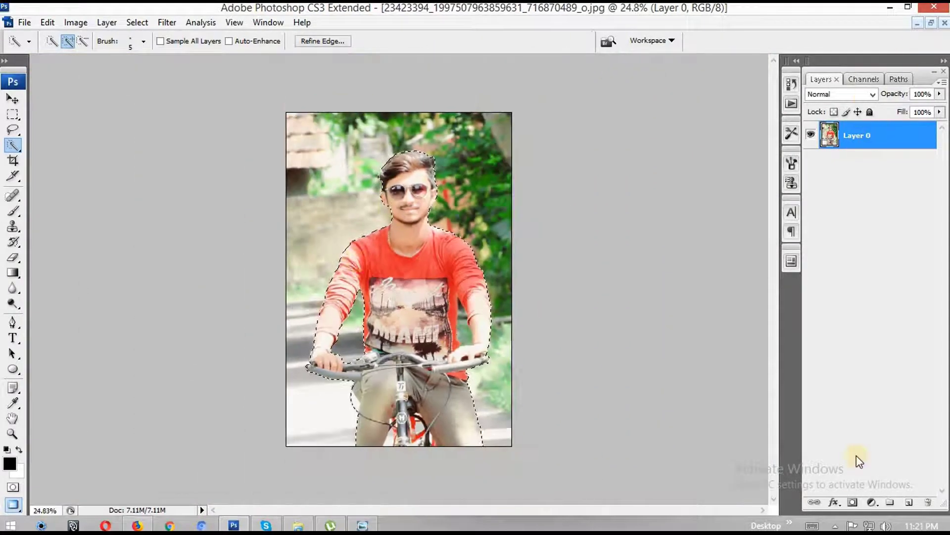
# - Mask out the photo's background and drag the cut-out cyclist into the forest document
pyautogui.click(853, 502)
pyautogui.click(932, 24)
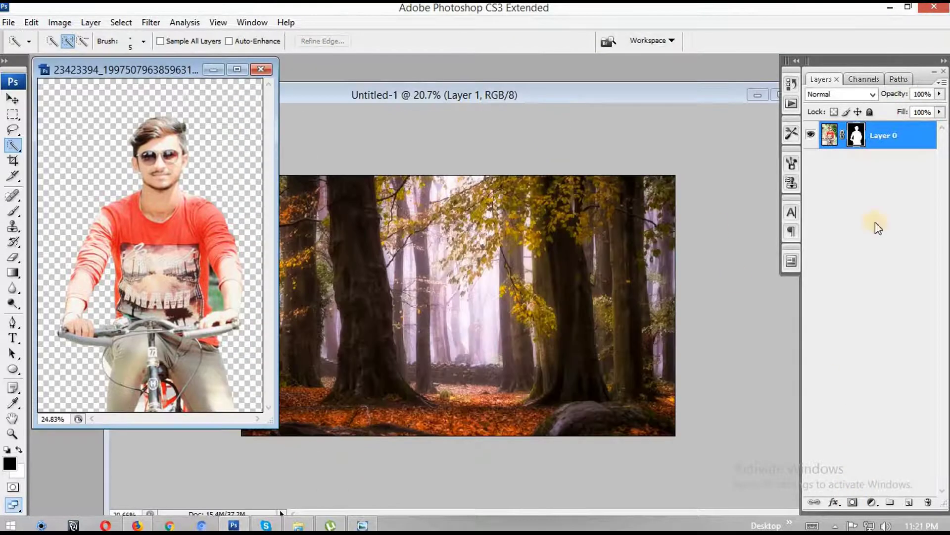
pyautogui.moveTo(904, 137); pyautogui.dragTo(499, 356)
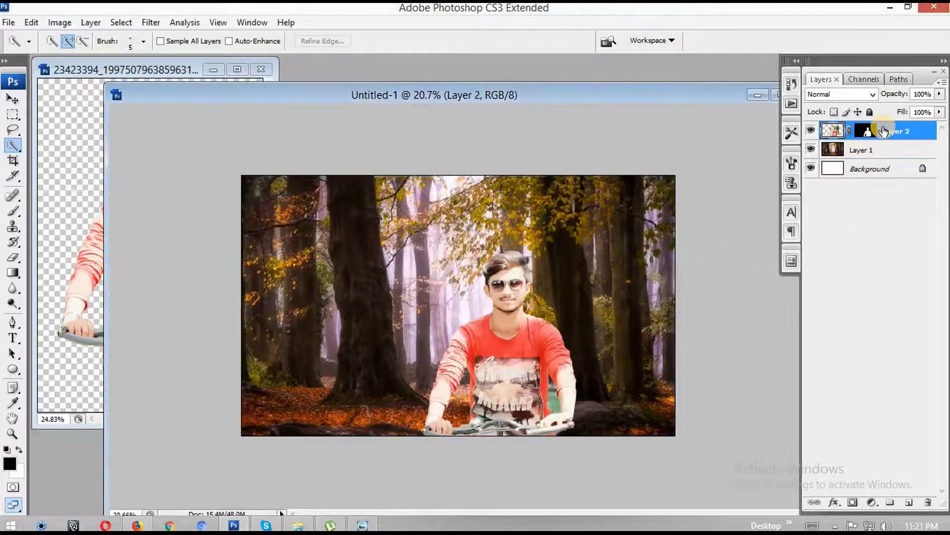
pyautogui.doubleClick(709, 94)
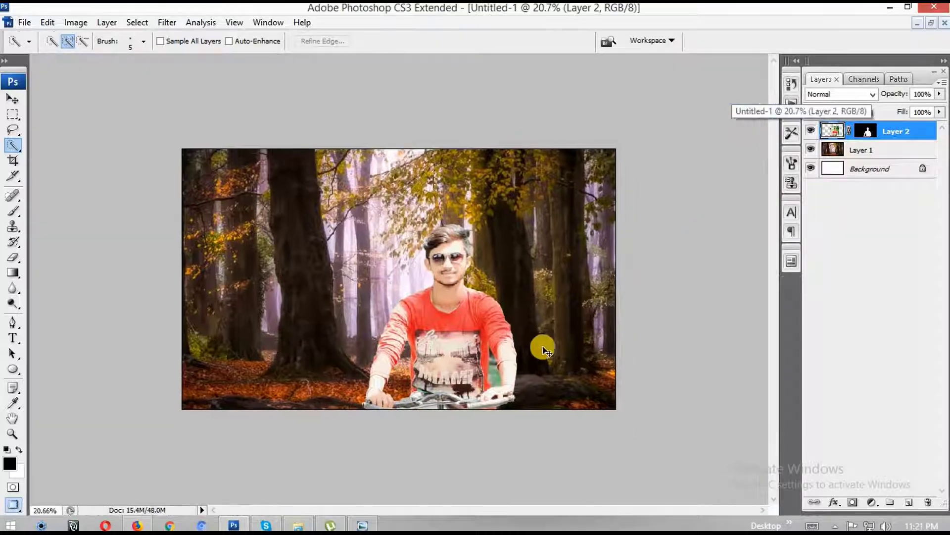
# - Scale the cyclist to about 77% and position him near the bottom centre of the forest
pyautogui.hotkey('ctrl', 't')
pyautogui.moveTo(502, 426); pyautogui.dragTo(467, 376)
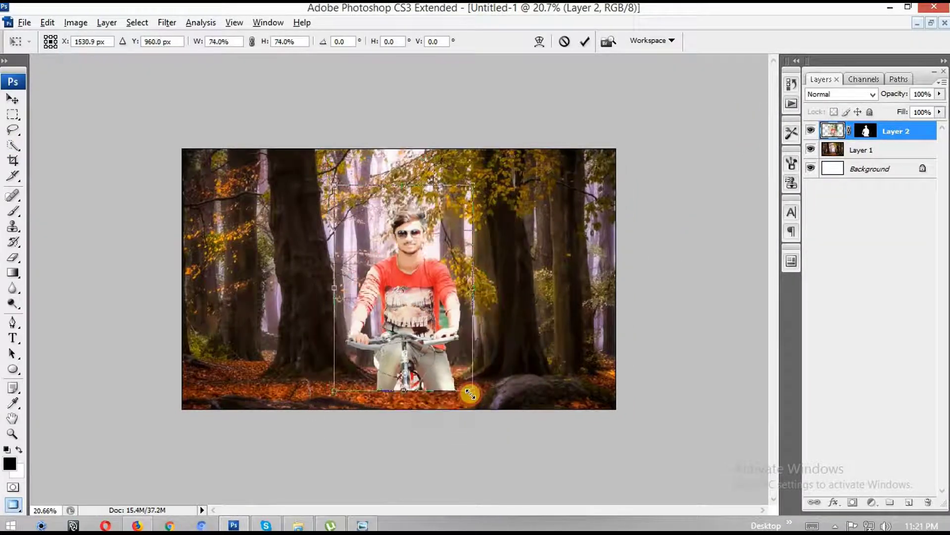
pyautogui.moveTo(425, 287); pyautogui.dragTo(426, 314)
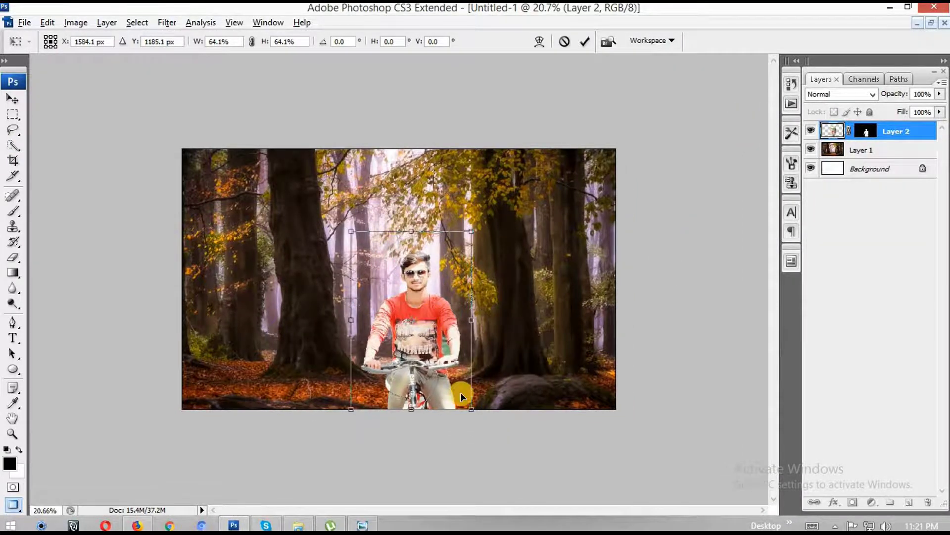
pyautogui.hotkey('ctrl', '+')
pyautogui.hotkey('ctrl', '+')
pyautogui.hotkey('ctrl', '-')
pyautogui.moveTo(457, 240); pyautogui.dragTo(475, 226)
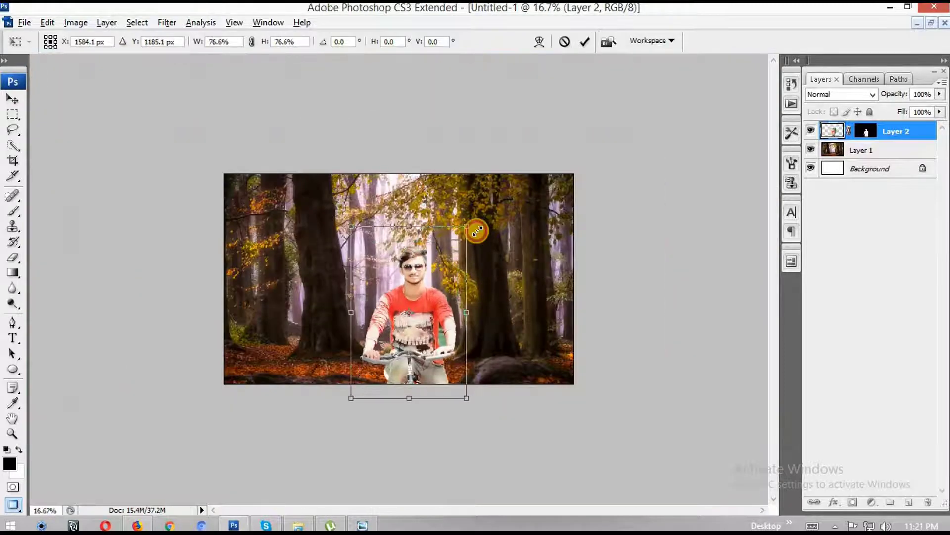
pyautogui.moveTo(426, 344); pyautogui.dragTo(425, 322)
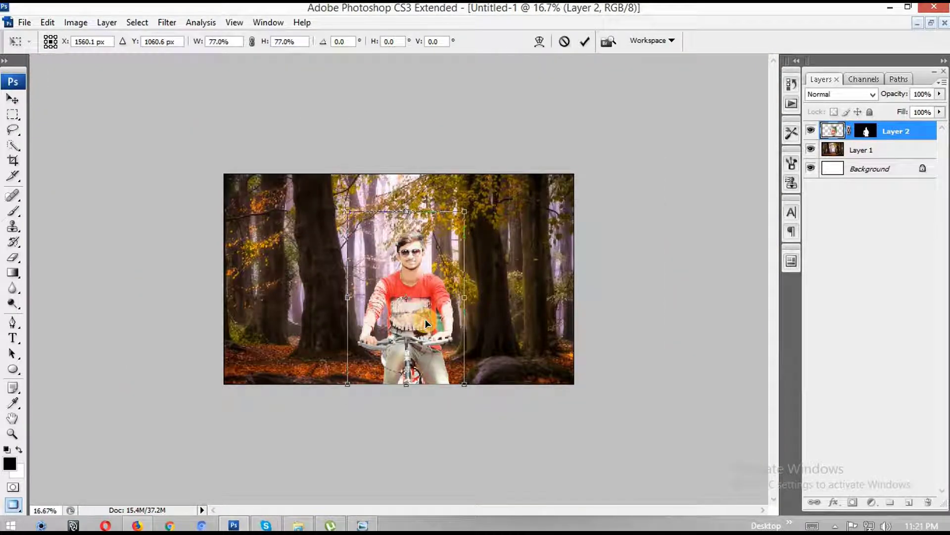
pyautogui.press('Return')
pyautogui.press('w')
pyautogui.click(861, 150)
# - Stretch the forest background layer wider to fill the frame and commit the transform
pyautogui.hotkey('ctrl', 't')
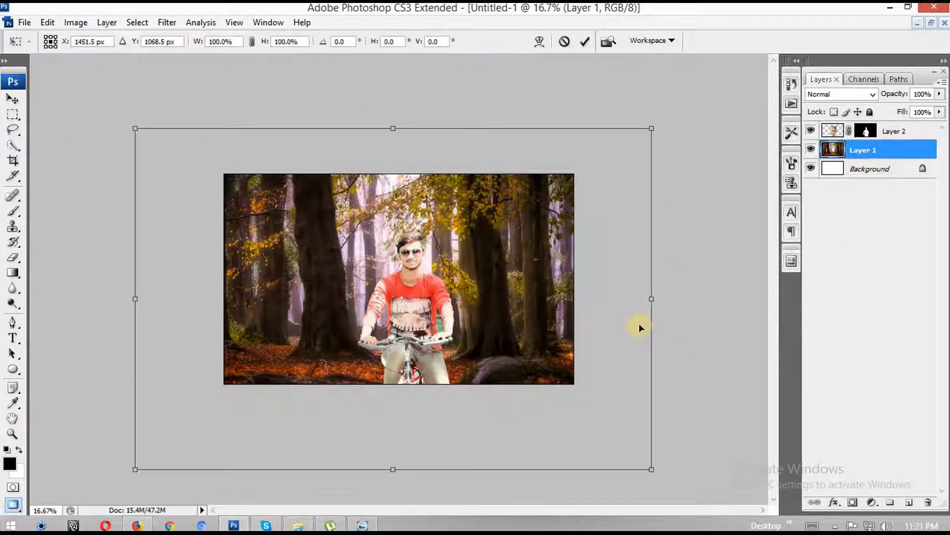
pyautogui.moveTo(659, 296); pyautogui.dragTo(769, 281)
pyautogui.moveTo(547, 328); pyautogui.dragTo(535, 330)
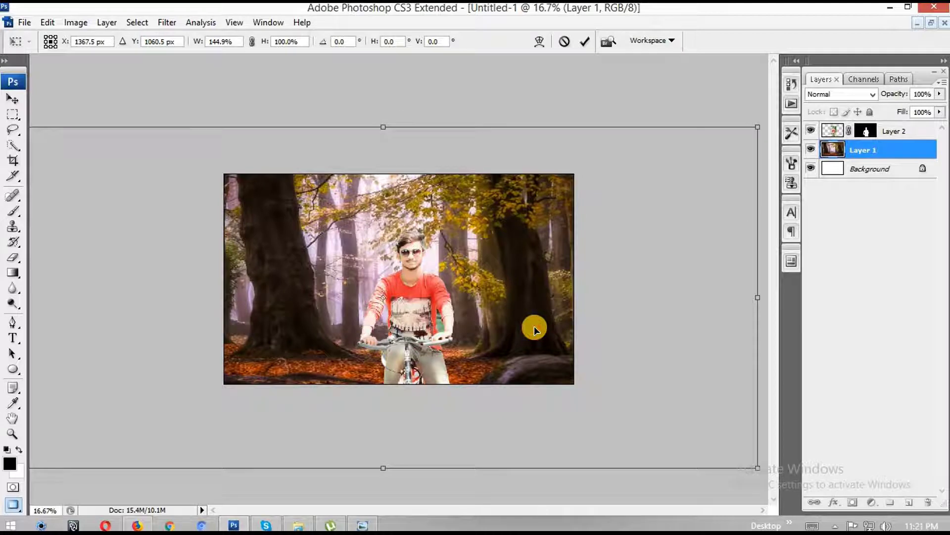
pyautogui.hotkey('ctrl', '-')
pyautogui.moveTo(579, 204); pyautogui.dragTo(553, 218)
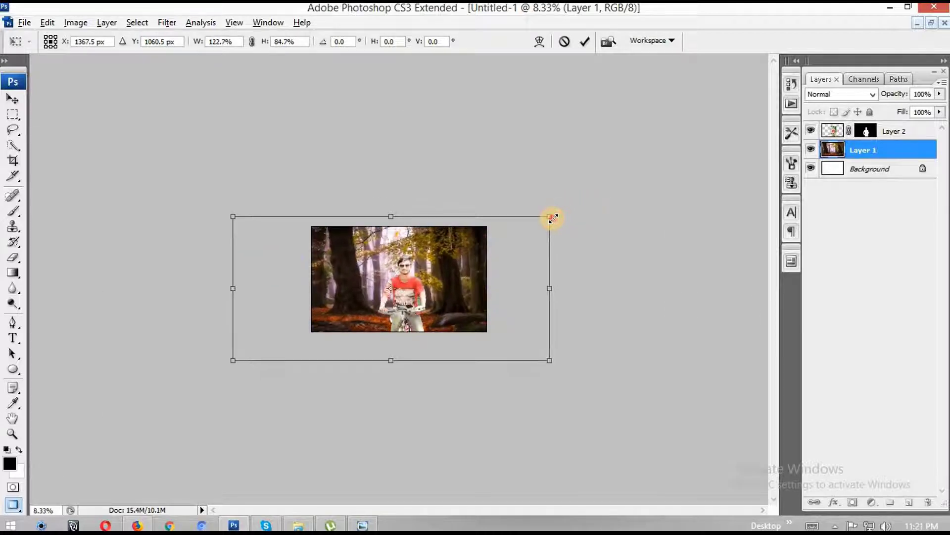
pyautogui.hotkey('ctrl', '+')
pyautogui.hotkey('ctrl', '+')
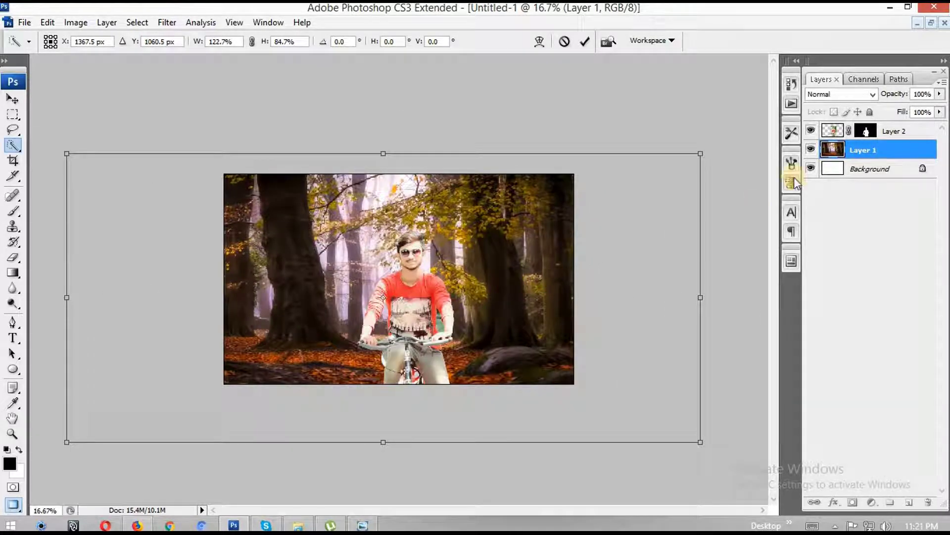
pyautogui.press('Return')
# - Apply Layer 2's cut-out mask permanently and add a fresh blank layer mask
pyautogui.click(864, 131)
pyautogui.rightClick(864, 133)
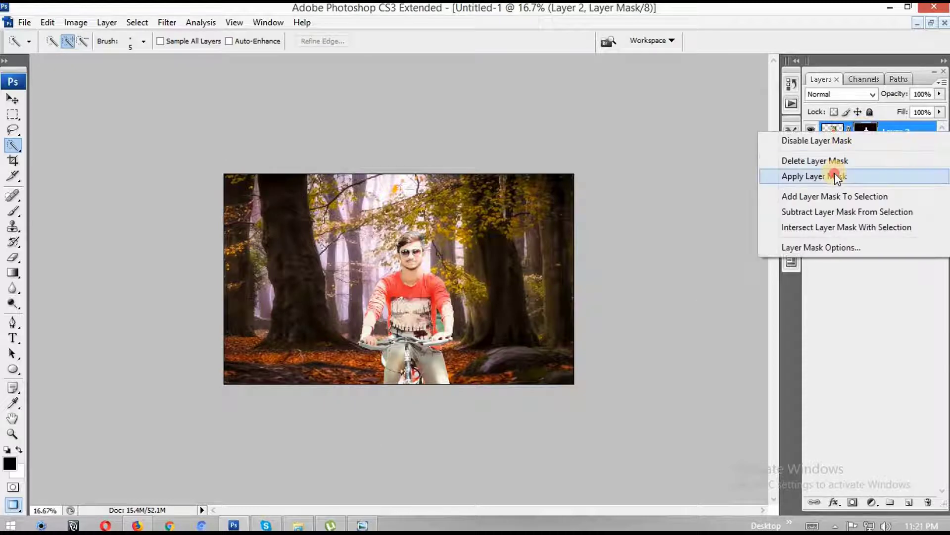
pyautogui.click(833, 176)
pyautogui.hotkey('ctrl', '+')
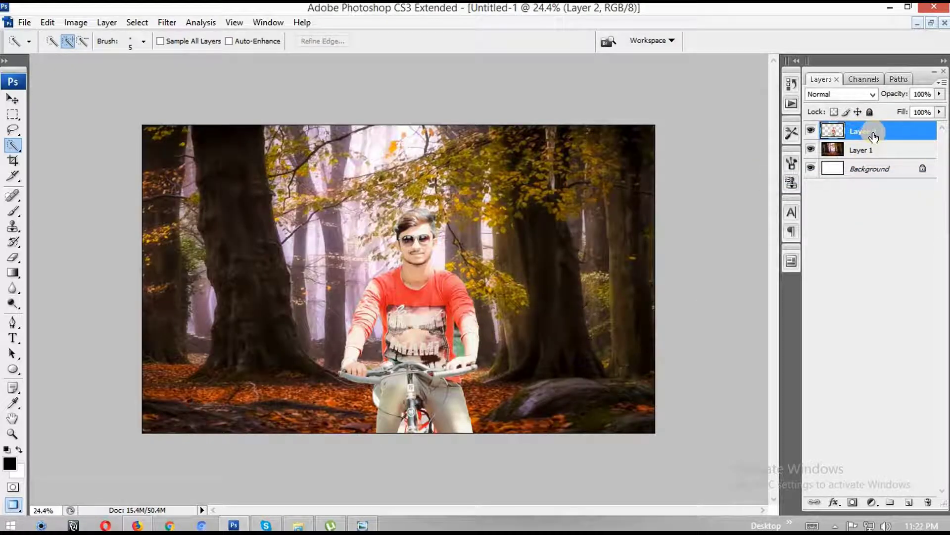
pyautogui.click(851, 501)
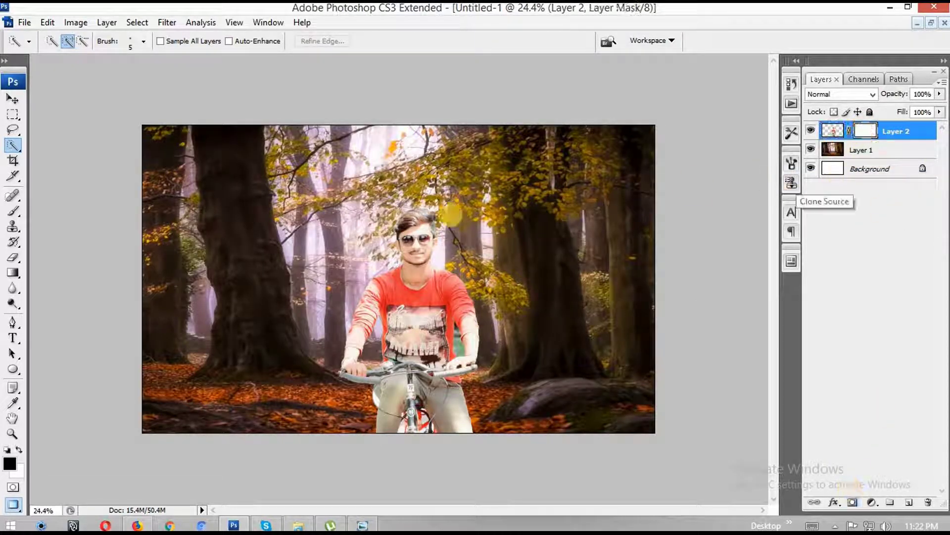
pyautogui.click(13, 211)
pyautogui.scroll(3, 322, 316)
# - Paint black on Layer 2's mask to hide the white fringe along the cyclist's arm
pyautogui.scroll(2, 410, 170)
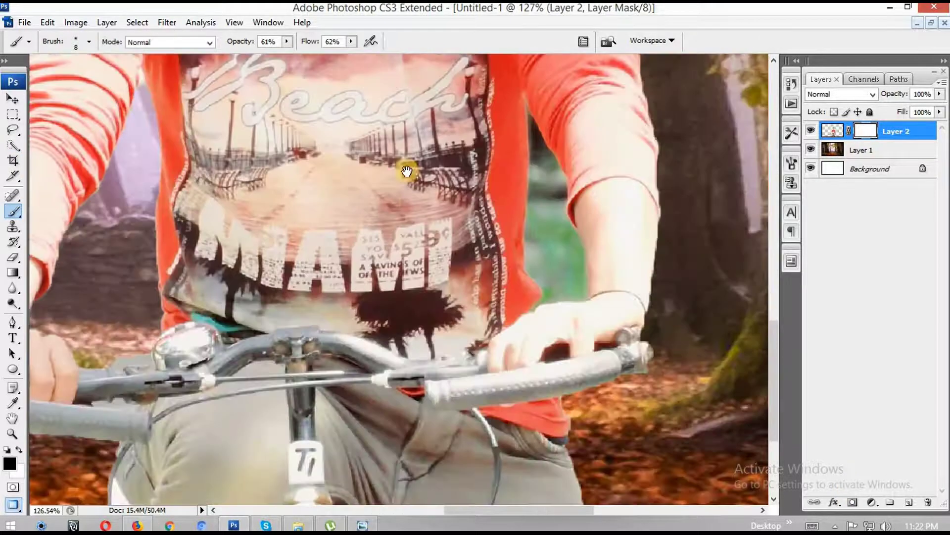
pyautogui.scroll(1, 456, 197)
pyautogui.moveTo(492, 214)
pyautogui.mouseDown()
pyautogui.moveTo(487, 353)
pyautogui.moveTo(503, 394)
pyautogui.moveTo(510, 249)
pyautogui.mouseUp()
pyautogui.press(']')
pyautogui.press(']')
pyautogui.press(']')
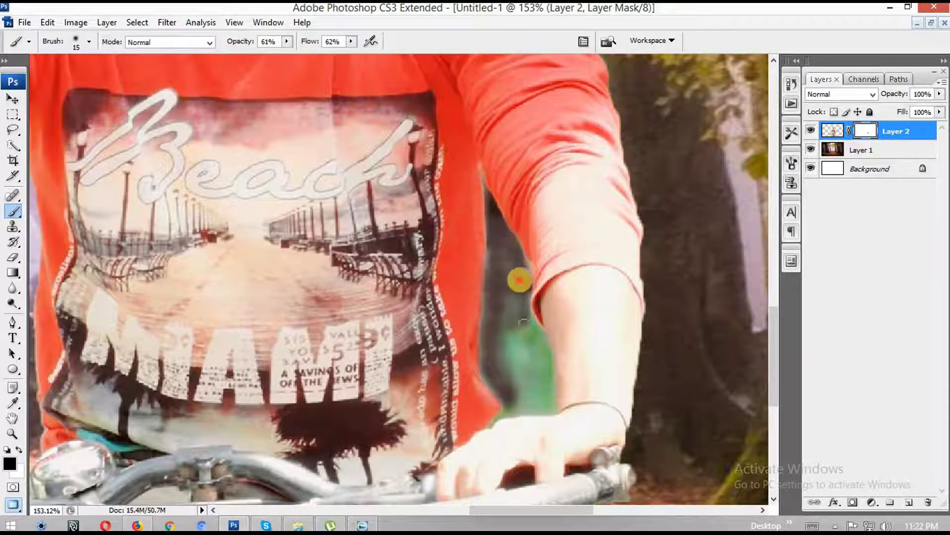
pyautogui.moveTo(534, 322); pyautogui.dragTo(546, 389)
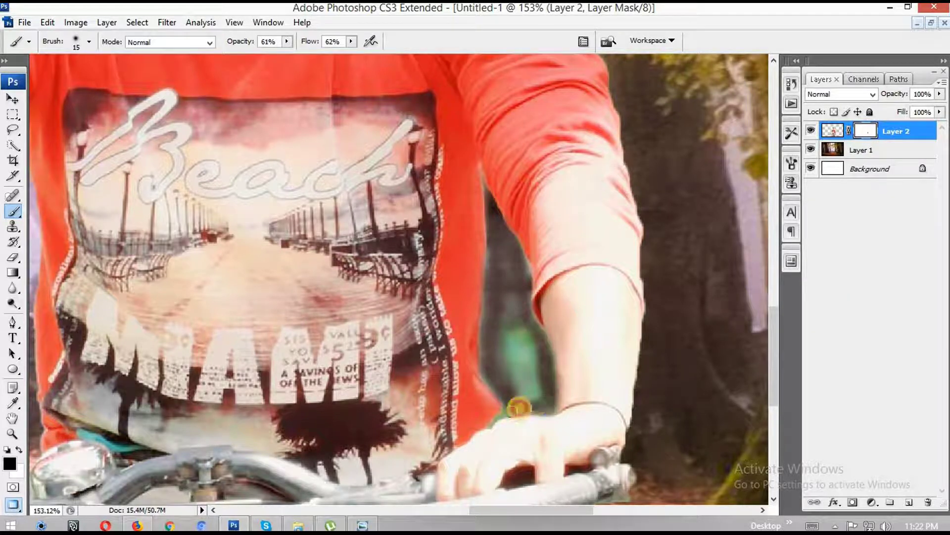
pyautogui.press('[')
pyautogui.press('[')
pyautogui.press('[')
pyautogui.moveTo(550, 396)
pyautogui.mouseDown()
pyautogui.moveTo(486, 377)
pyautogui.moveTo(487, 186)
pyautogui.mouseUp()
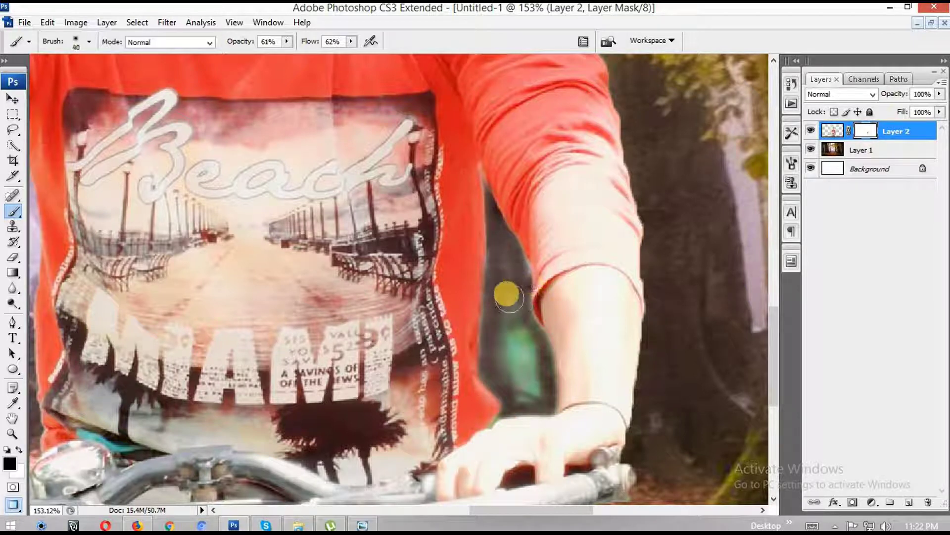
pyautogui.press('p')
pyautogui.press('b')
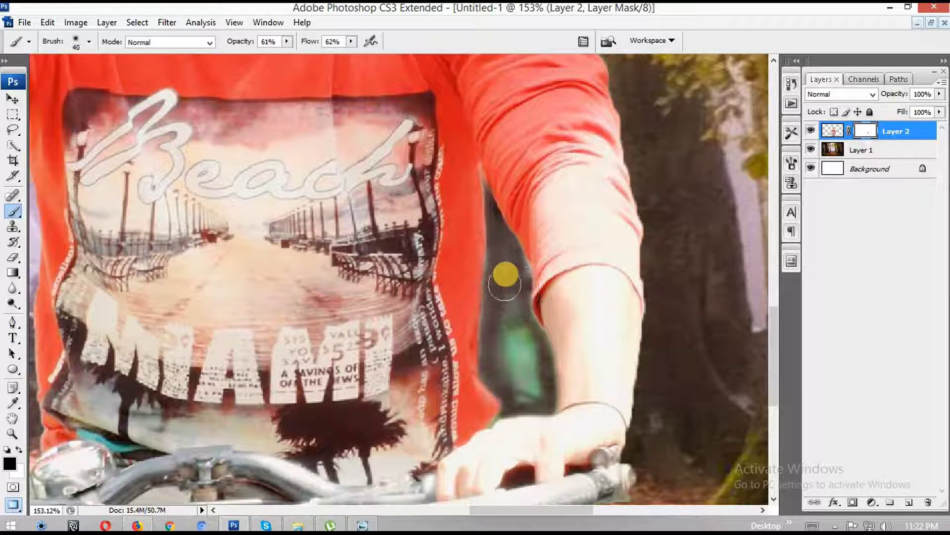
pyautogui.moveTo(504, 272)
pyautogui.mouseDown()
pyautogui.moveTo(507, 348)
pyautogui.moveTo(518, 348)
pyautogui.moveTo(524, 325)
pyautogui.moveTo(511, 391)
pyautogui.moveTo(532, 384)
pyautogui.moveTo(529, 317)
pyautogui.moveTo(533, 402)
pyautogui.moveTo(526, 261)
pyautogui.moveTo(527, 272)
pyautogui.moveTo(490, 218)
pyautogui.moveTo(487, 290)
pyautogui.mouseUp()
pyautogui.press('[')
pyautogui.press('[')
# - Mask out the background showing between the cyclist's fingers
pyautogui.scroll(-5, 678, 275)
pyautogui.hscroll(-8, 679, 276)
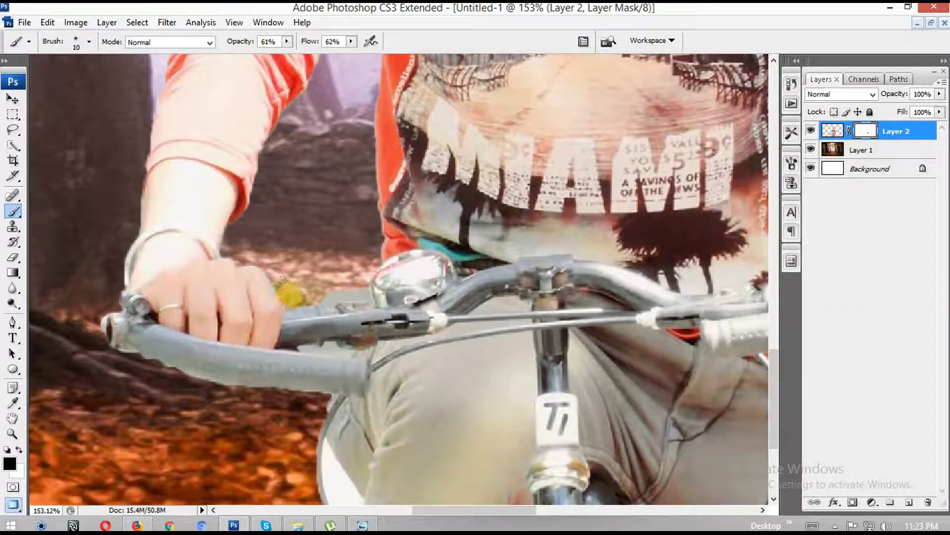
pyautogui.moveTo(289, 285); pyautogui.dragTo(340, 285)
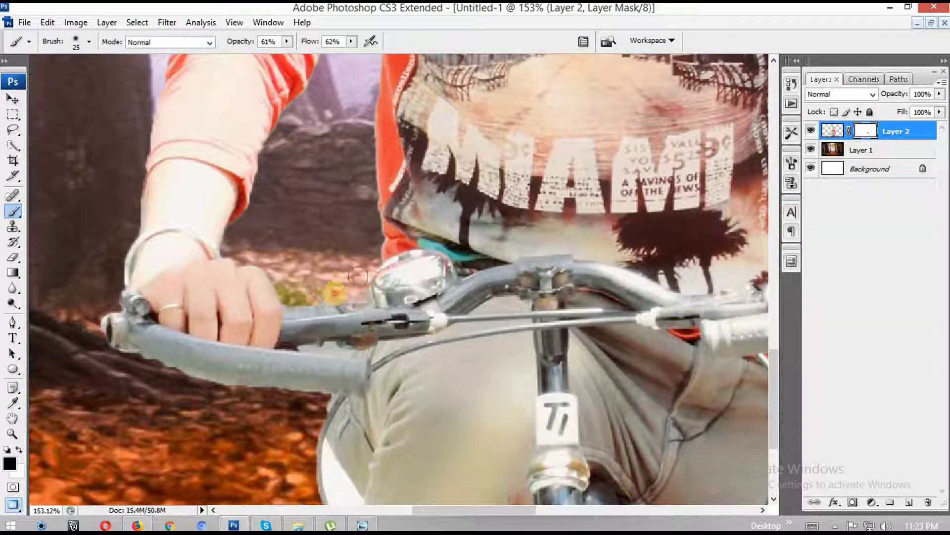
pyautogui.scroll(-5, 93, 303)
pyautogui.hscroll(2, 93, 303)
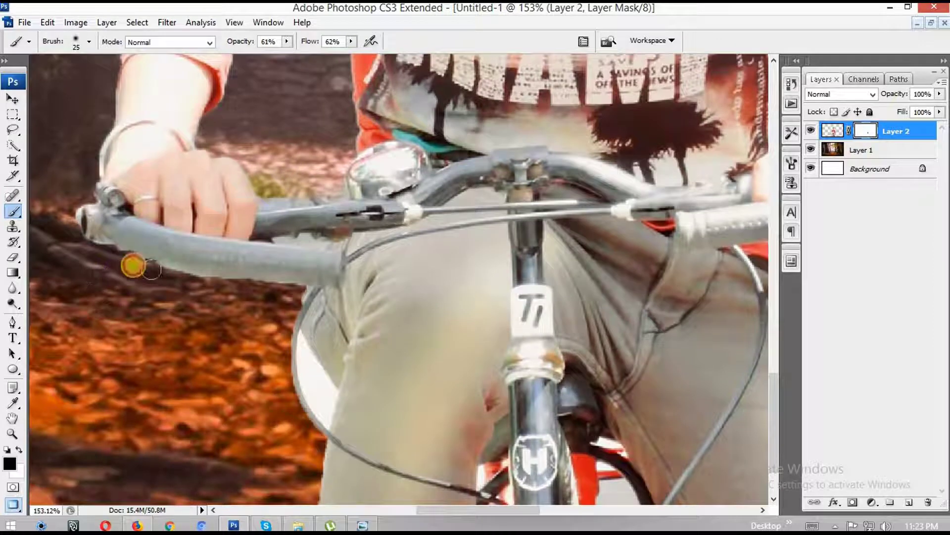
pyautogui.press('p')
pyautogui.press('b')
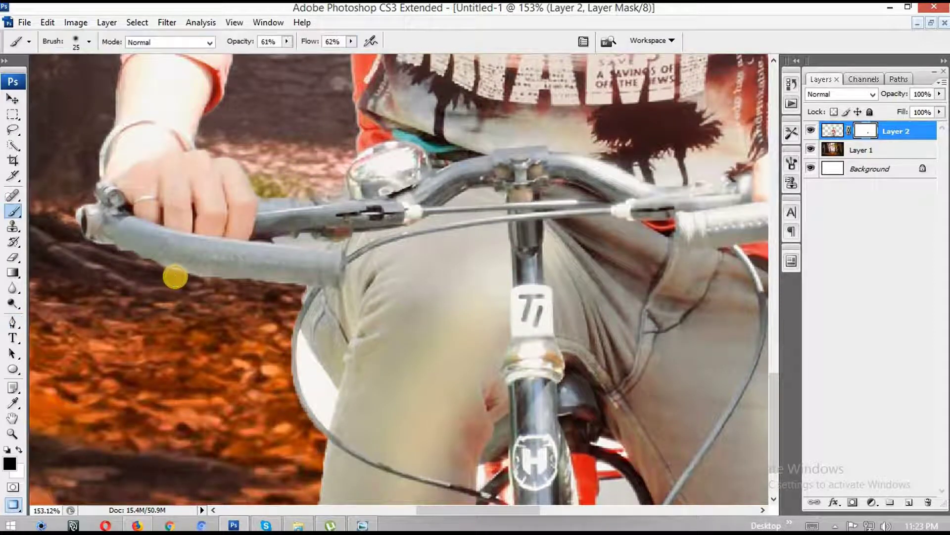
# - Set brush opacity 74% and flow 71%, then mask the fringe around the handlebar and grip
pyautogui.click(286, 41)
pyautogui.click(352, 42)
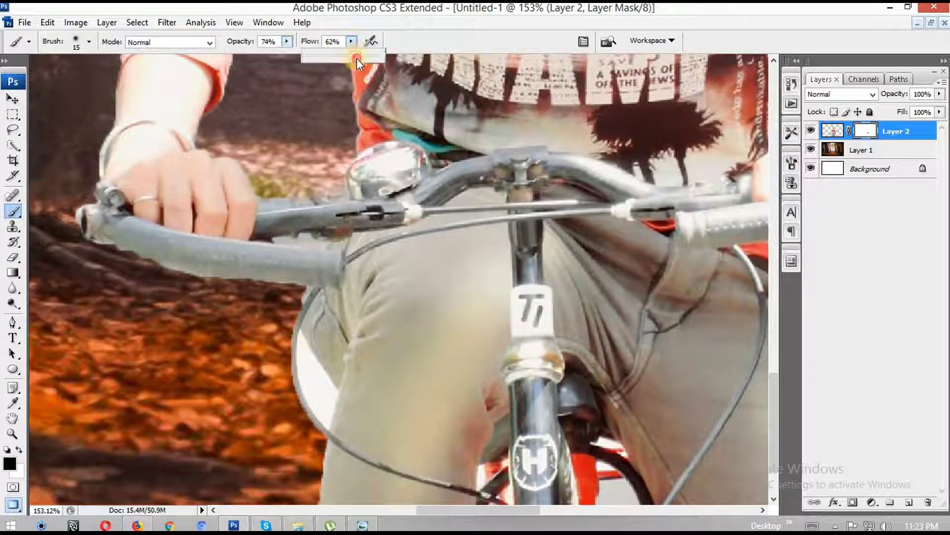
pyautogui.click(168, 275)
pyautogui.press('[')
pyautogui.press('[')
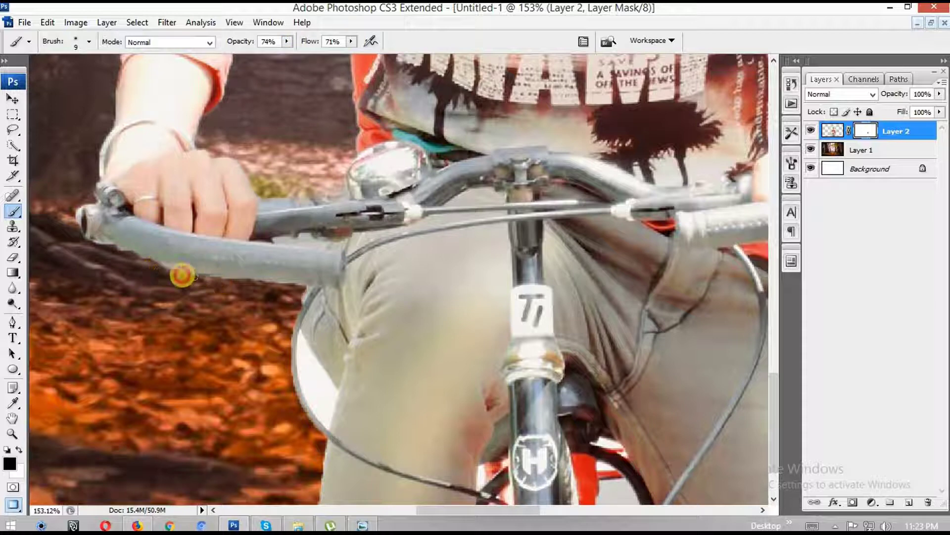
pyautogui.moveTo(140, 258)
pyautogui.mouseDown()
pyautogui.moveTo(99, 246)
pyautogui.moveTo(309, 288)
pyautogui.moveTo(197, 289)
pyautogui.mouseUp()
pyautogui.hscroll(-3, 132, 202)
pyautogui.moveTo(137, 212)
pyautogui.mouseDown()
pyautogui.moveTo(131, 240)
pyautogui.moveTo(148, 259)
pyautogui.moveTo(313, 325)
pyautogui.mouseUp()
pyautogui.hscroll(1, 314, 324)
pyautogui.moveTo(308, 204); pyautogui.dragTo(329, 246)
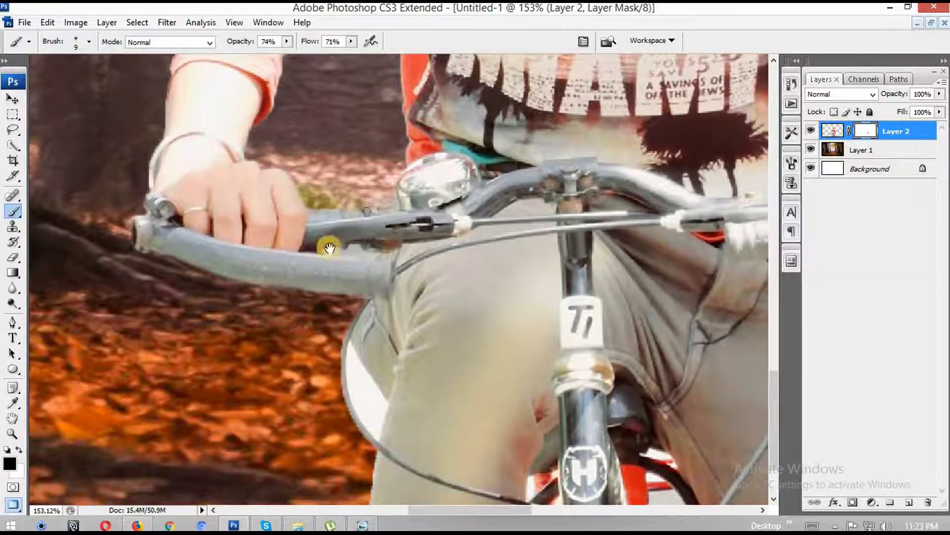
# - Hide the white fringe along the left edge of the cyclist's leg
pyautogui.scroll(-5, 225, 247)
pyautogui.hscroll(5, 226, 247)
pyautogui.moveTo(235, 257)
pyautogui.mouseDown()
pyautogui.moveTo(247, 321)
pyautogui.moveTo(240, 258)
pyautogui.mouseUp()
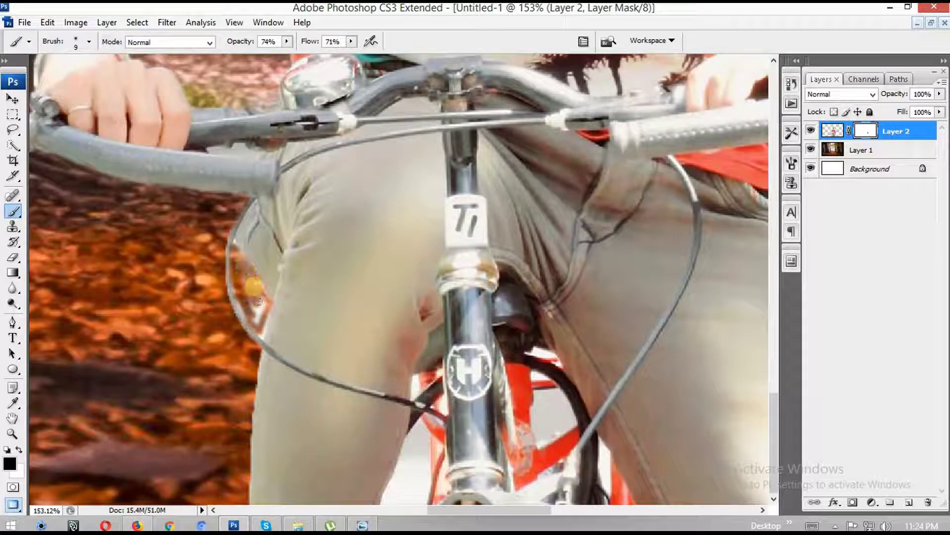
pyautogui.moveTo(250, 300); pyautogui.dragTo(233, 250)
pyautogui.hscroll(5, 275, 432)
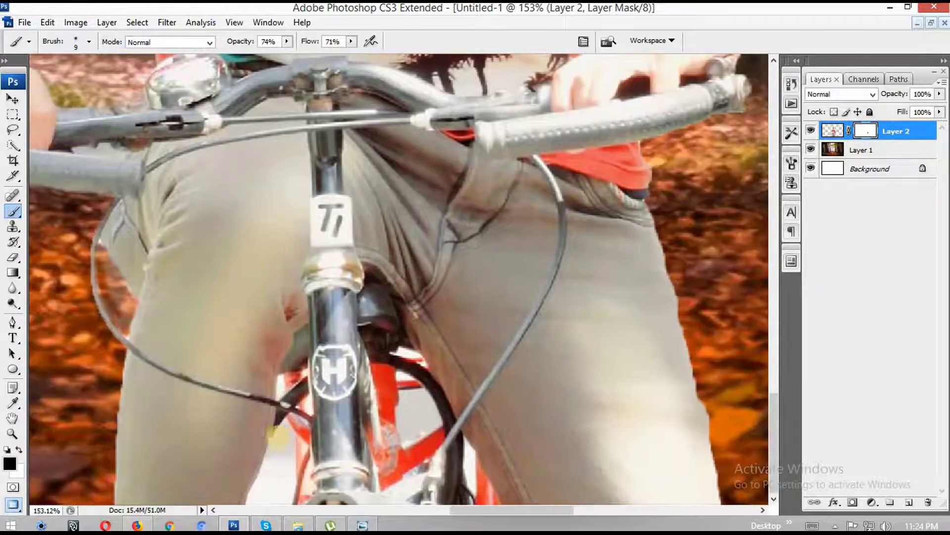
pyautogui.scroll(2, 275, 432)
pyautogui.scroll(2, 346, 372)
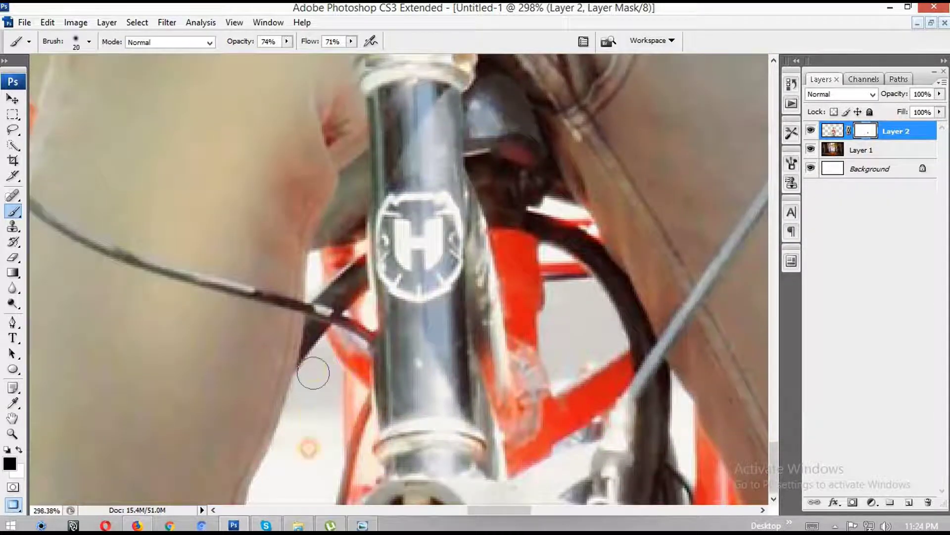
# - Finish masking the leftover fringe along the leg edges with a smaller brush
pyautogui.moveTo(313, 373); pyautogui.dragTo(257, 510)
pyautogui.press('[')
pyautogui.moveTo(284, 432)
pyautogui.mouseDown()
pyautogui.moveTo(290, 409)
pyautogui.moveTo(250, 502)
pyautogui.mouseUp()
pyautogui.moveTo(331, 385)
pyautogui.mouseDown()
pyautogui.moveTo(332, 366)
pyautogui.moveTo(331, 485)
pyautogui.moveTo(316, 500)
pyautogui.moveTo(258, 510)
pyautogui.moveTo(315, 454)
pyautogui.moveTo(318, 395)
pyautogui.moveTo(319, 462)
pyautogui.moveTo(367, 425)
pyautogui.moveTo(357, 460)
pyautogui.moveTo(374, 474)
pyautogui.moveTo(357, 389)
pyautogui.moveTo(367, 299)
pyautogui.moveTo(370, 314)
pyautogui.mouseUp()
pyautogui.press(']')
pyautogui.press('[')
pyautogui.press('[')
pyautogui.press('[')
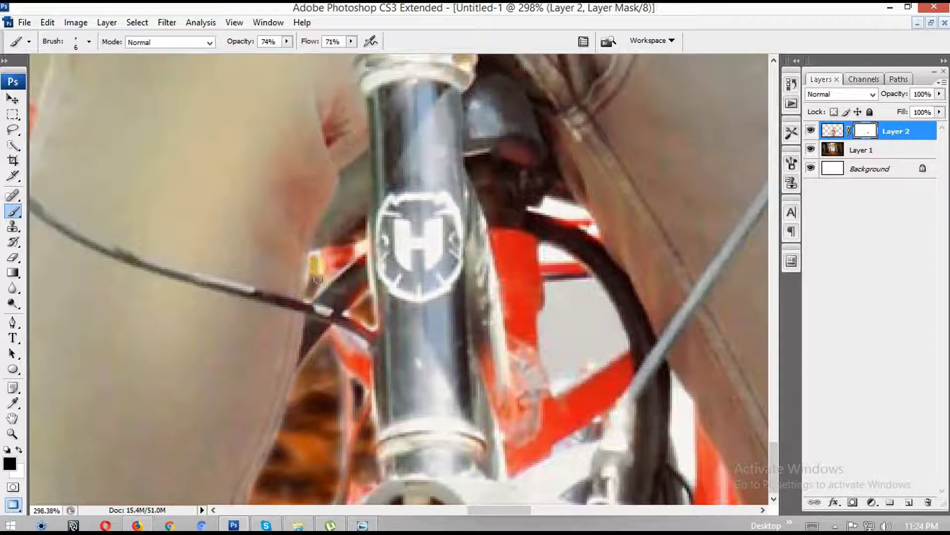
# - Paint out the thin white strips beside and inside the bicycle frame and cable
pyautogui.moveTo(311, 270); pyautogui.dragTo(365, 242)
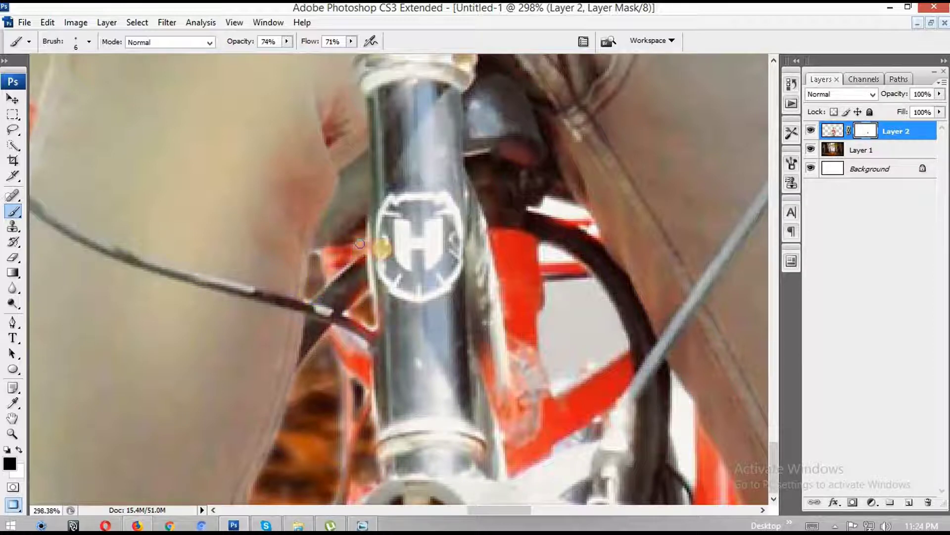
pyautogui.hscroll(5, 359, 244)
pyautogui.moveTo(565, 376)
pyautogui.mouseDown()
pyautogui.moveTo(562, 456)
pyautogui.moveTo(573, 424)
pyautogui.moveTo(572, 463)
pyautogui.moveTo(572, 435)
pyautogui.mouseUp()
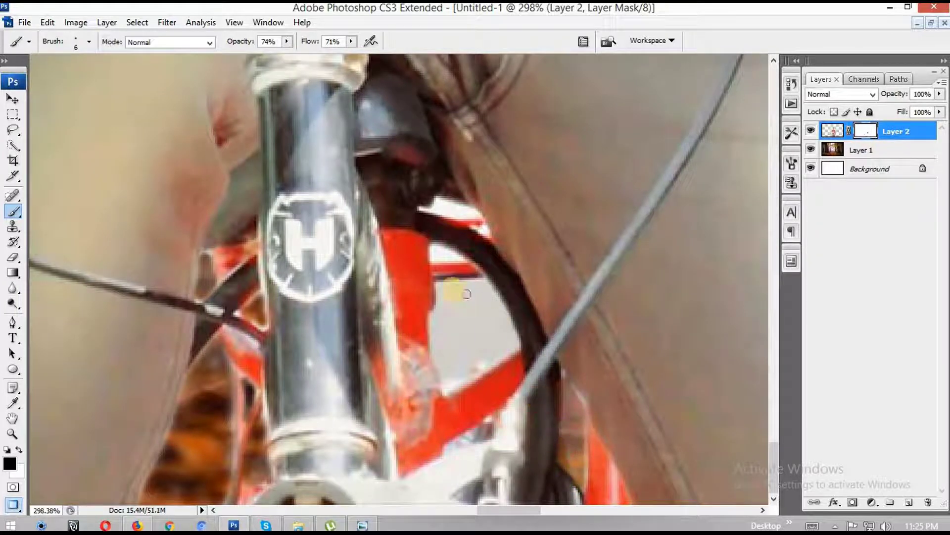
pyautogui.moveTo(449, 283)
pyautogui.mouseDown()
pyautogui.moveTo(474, 283)
pyautogui.moveTo(512, 342)
pyautogui.moveTo(495, 297)
pyautogui.moveTo(513, 344)
pyautogui.mouseUp()
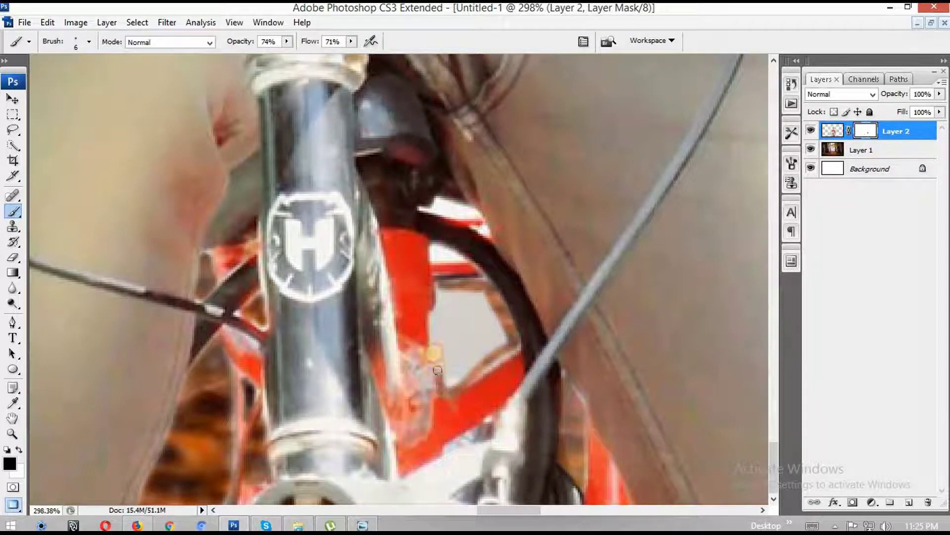
pyautogui.moveTo(437, 370)
pyautogui.mouseDown()
pyautogui.moveTo(435, 297)
pyautogui.moveTo(424, 313)
pyautogui.moveTo(448, 292)
pyautogui.moveTo(448, 346)
pyautogui.moveTo(435, 333)
pyautogui.moveTo(495, 356)
pyautogui.moveTo(469, 296)
pyautogui.moveTo(450, 365)
pyautogui.moveTo(495, 342)
pyautogui.moveTo(458, 354)
pyautogui.moveTo(481, 365)
pyautogui.moveTo(453, 368)
pyautogui.mouseUp()
pyautogui.press(']')
pyautogui.press(']')
pyautogui.press(']')
pyautogui.press(']')
pyautogui.press('[')
pyautogui.press('[')
pyautogui.press('[')
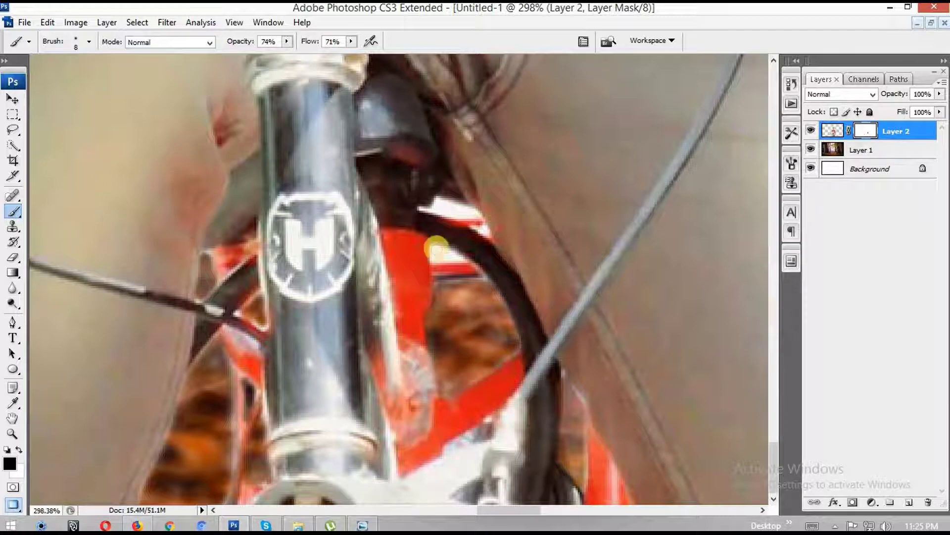
pyautogui.moveTo(442, 246); pyautogui.dragTo(437, 253)
pyautogui.press('[')
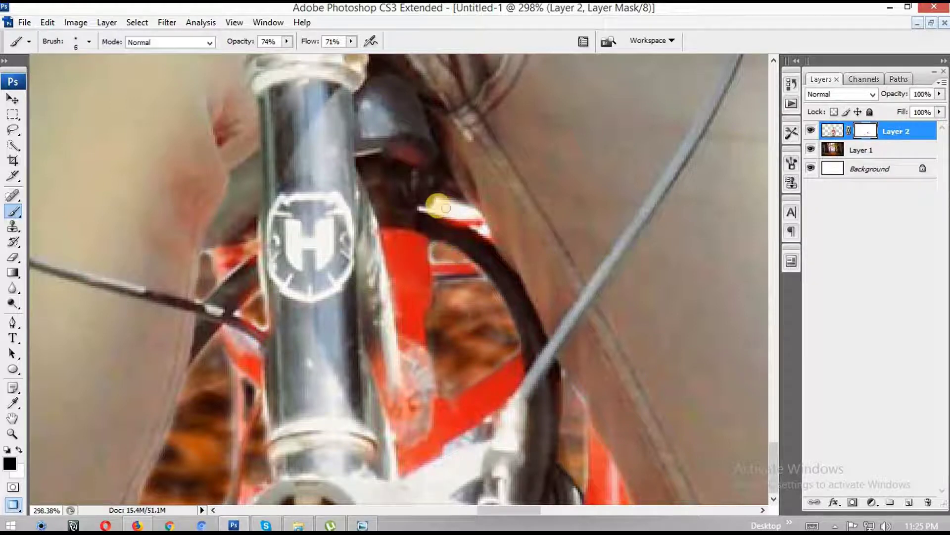
pyautogui.moveTo(431, 206)
pyautogui.mouseDown()
pyautogui.moveTo(476, 218)
pyautogui.moveTo(431, 205)
pyautogui.moveTo(436, 198)
pyautogui.moveTo(483, 225)
pyautogui.mouseUp()
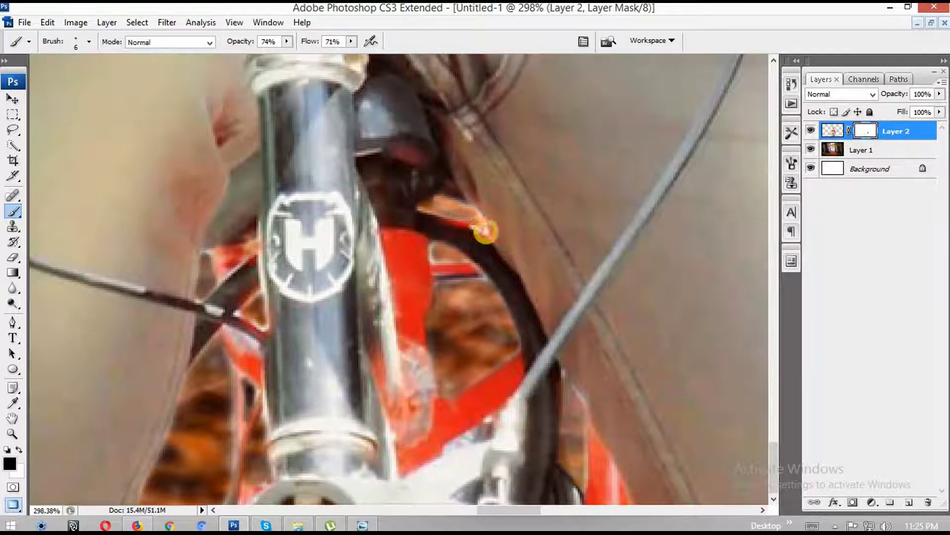
pyautogui.moveTo(462, 424)
pyautogui.mouseDown()
pyautogui.moveTo(411, 495)
pyautogui.moveTo(478, 466)
pyautogui.moveTo(411, 495)
pyautogui.moveTo(471, 455)
pyautogui.moveTo(426, 494)
pyautogui.moveTo(456, 452)
pyautogui.moveTo(443, 482)
pyautogui.moveTo(469, 474)
pyautogui.moveTo(467, 460)
pyautogui.moveTo(394, 492)
pyautogui.moveTo(424, 478)
pyautogui.mouseUp()
# - Apply Layer 2's mask permanently, then select Layer 1 for a Color Balance adjustment
pyautogui.scroll(-2, 544, 376)
pyautogui.scroll(-1, 537, 406)
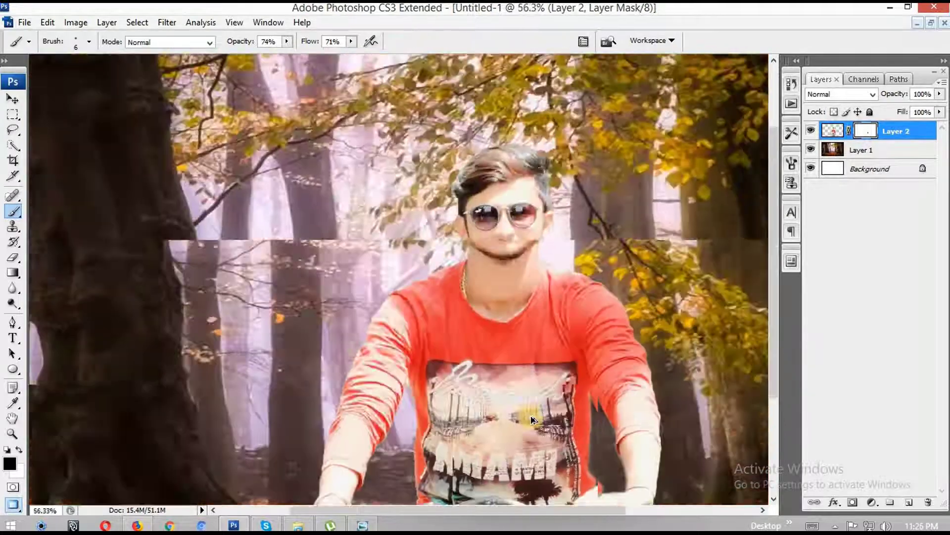
pyautogui.scroll(-2, 534, 421)
pyautogui.rightClick(865, 131)
pyautogui.click(841, 177)
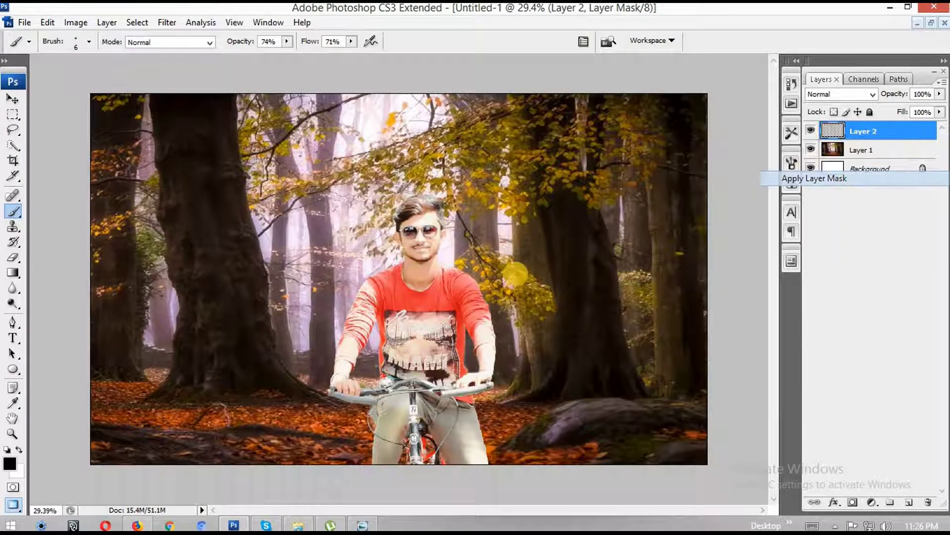
pyautogui.click(860, 150)
pyautogui.click(76, 22)
pyautogui.moveTo(97, 58)
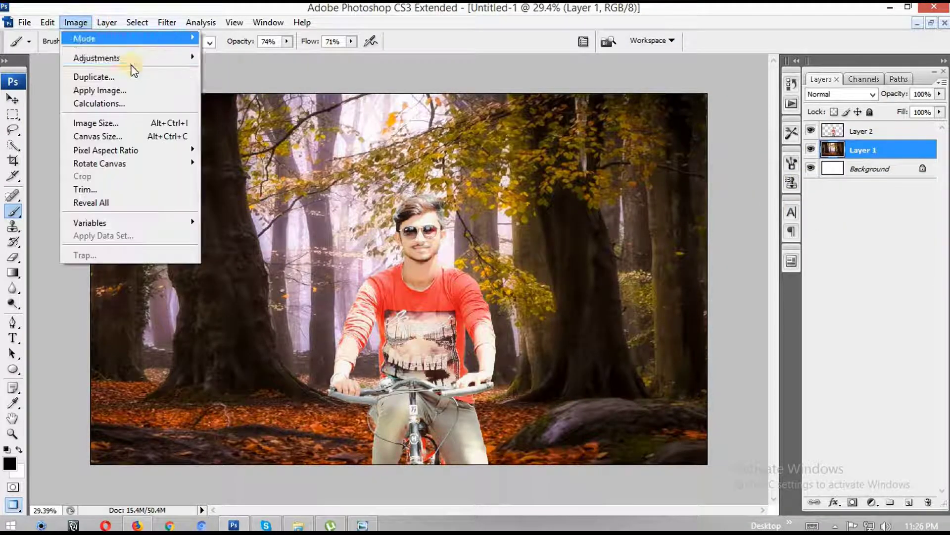
pyautogui.click(250, 123)
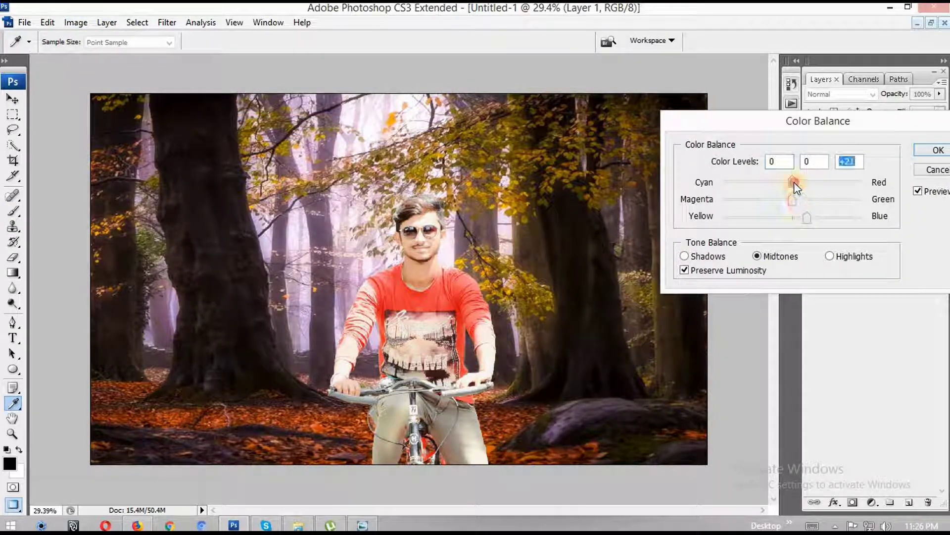
# - Set the forest midtones to Cyan/Red -20 and Yellow/Blue +21 and confirm
pyautogui.moveTo(794, 182)
pyautogui.mouseDown()
pyautogui.moveTo(783, 198)
pyautogui.moveTo(794, 200)
pyautogui.mouseUp()
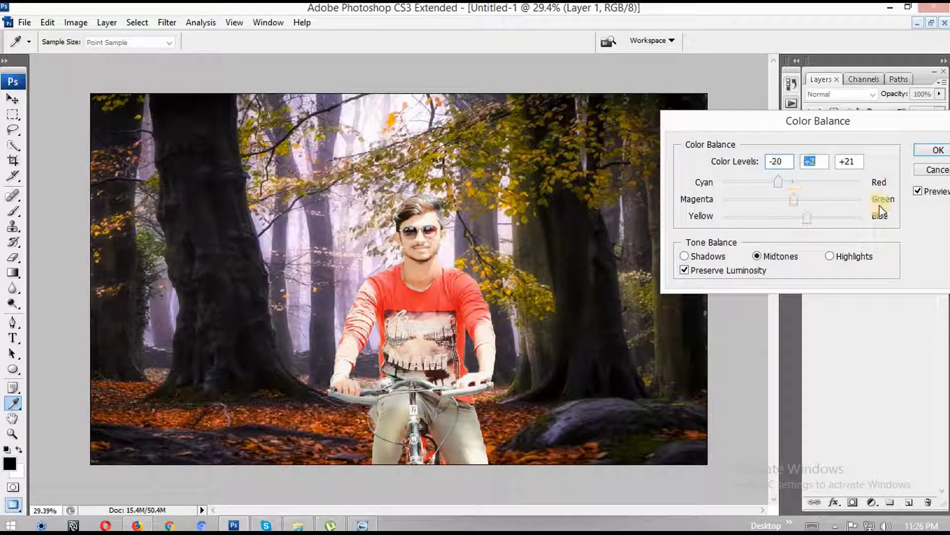
pyautogui.click(924, 158)
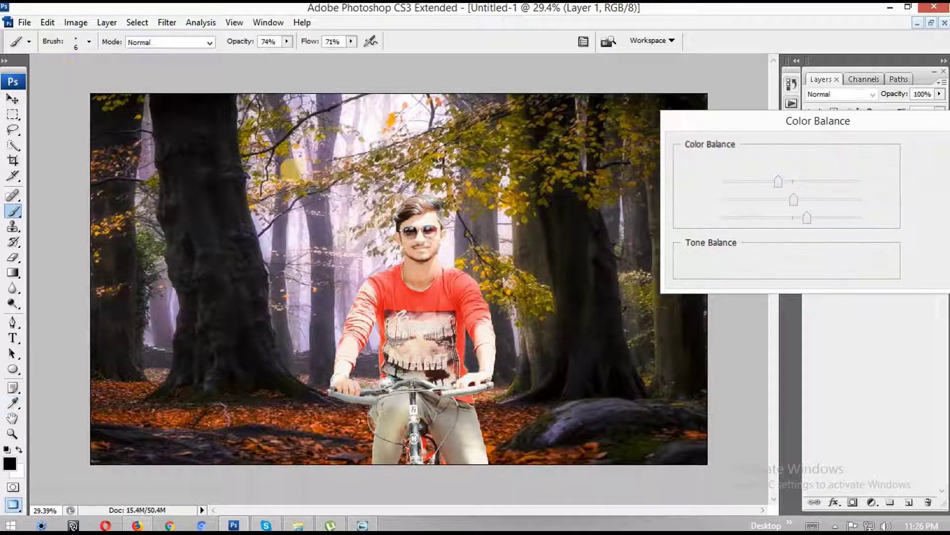
pyautogui.click(76, 22)
# - Duplicate the forest layer as 'Layer 1 copy'
pyautogui.click(871, 150)
pyautogui.rightClick(871, 150)
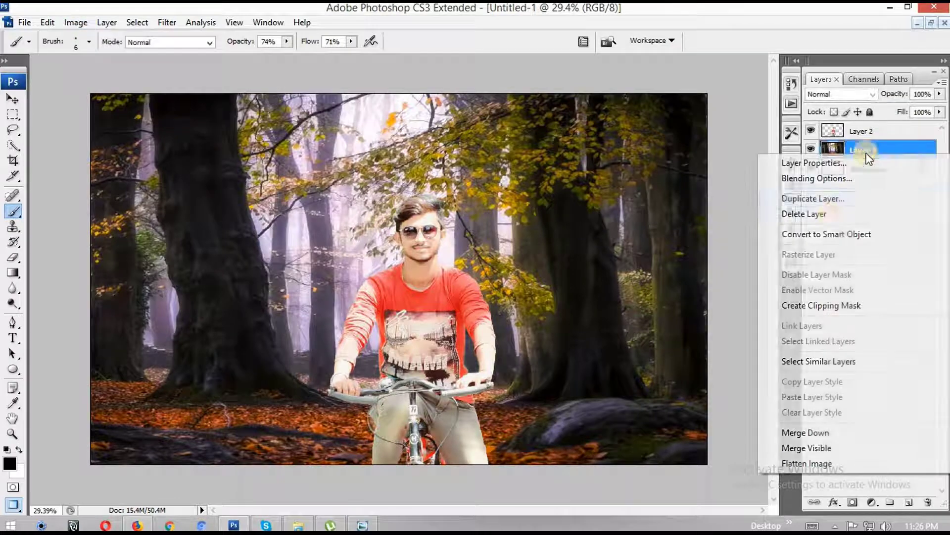
pyautogui.click(829, 198)
pyautogui.click(605, 155)
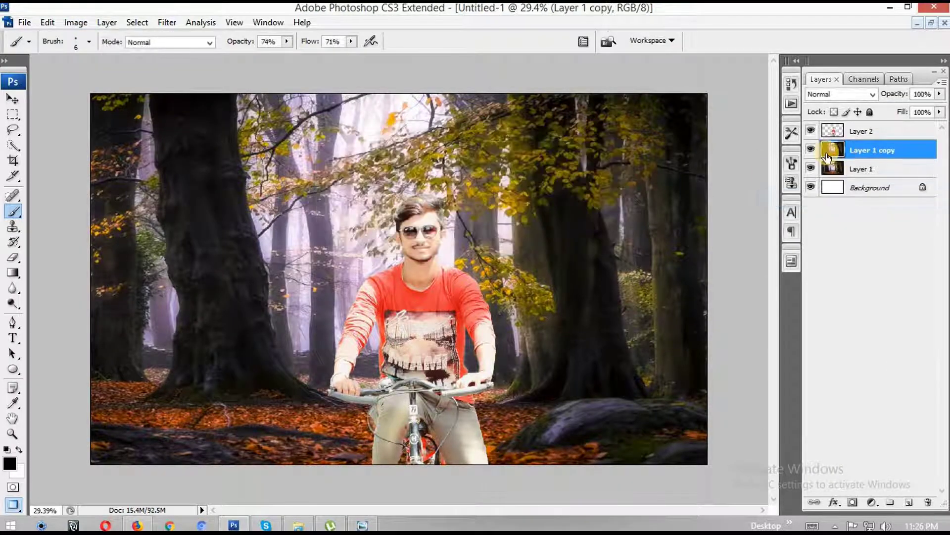
# - Apply Brightness/Contrast to the copy: brightness -23, contrast +83
pyautogui.click(79, 25)
pyautogui.moveTo(96, 58)
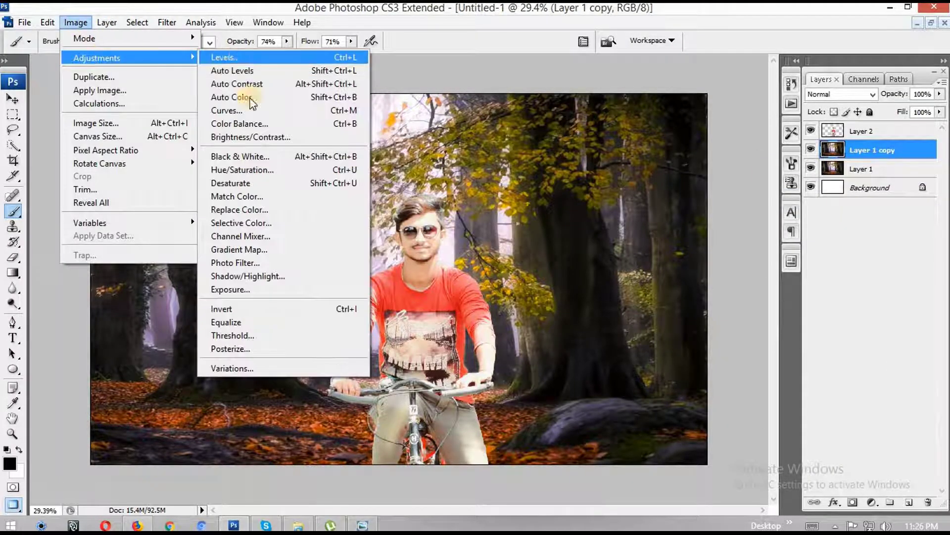
pyautogui.click(262, 136)
pyautogui.moveTo(731, 144); pyautogui.dragTo(786, 141)
pyautogui.moveTo(721, 105); pyautogui.dragTo(718, 105)
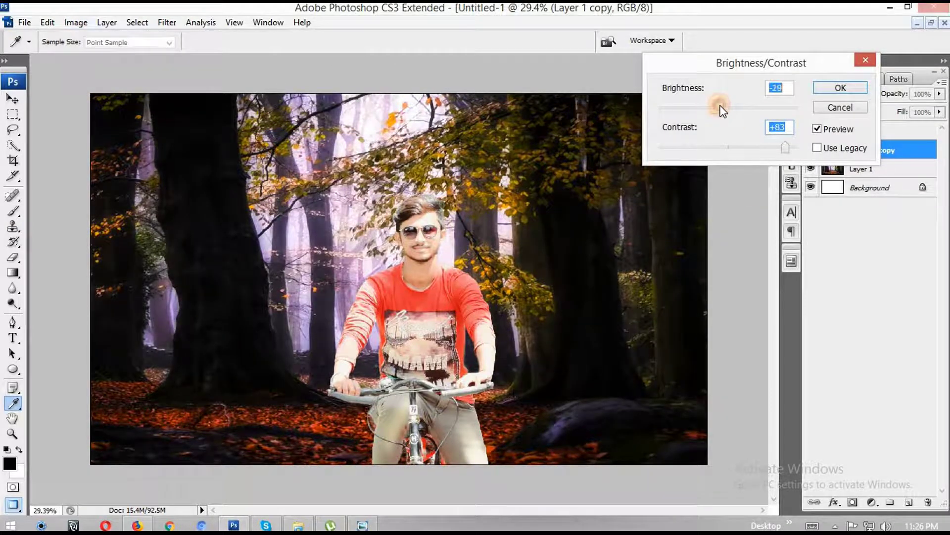
pyautogui.click(785, 147)
pyautogui.click(840, 88)
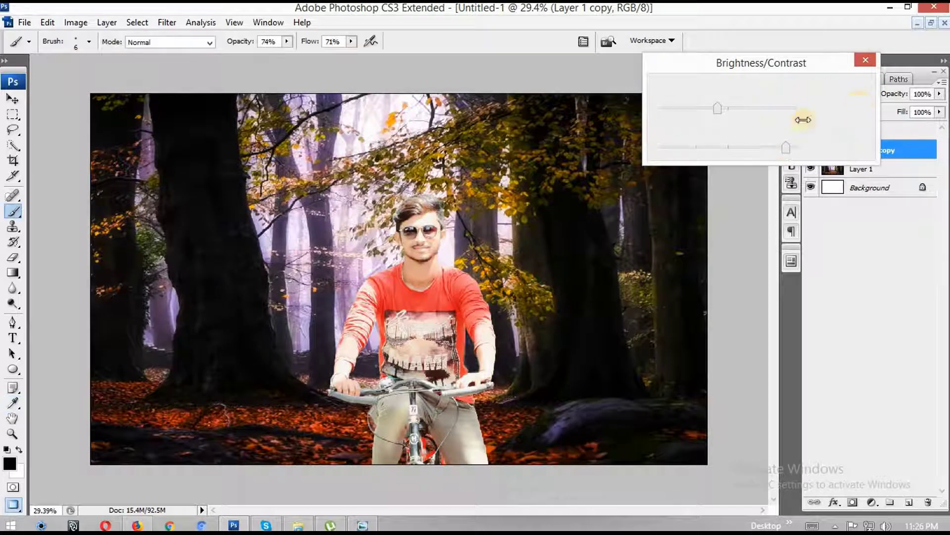
# - Add a dark linear Gradient Fill layer above the forest copy
pyautogui.click(872, 502)
pyautogui.click(862, 242)
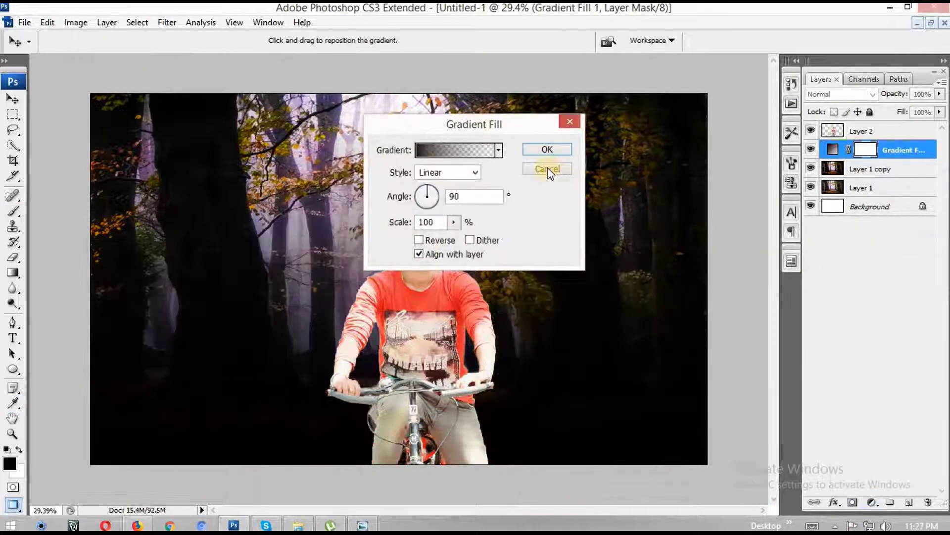
pyautogui.click(547, 150)
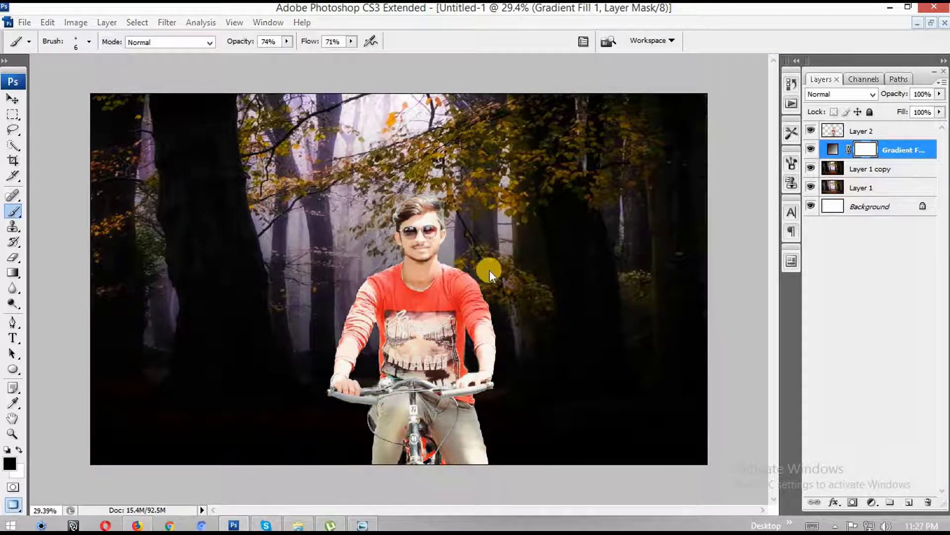
pyautogui.hotkey('ctrl', 't')
pyautogui.click(483, 206)
pyautogui.rightClick(867, 149)
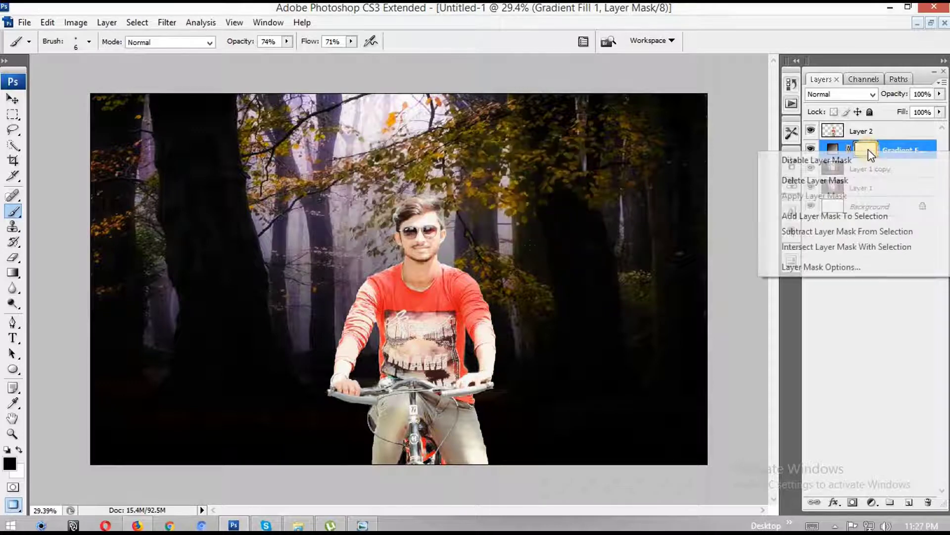
pyautogui.click(866, 157)
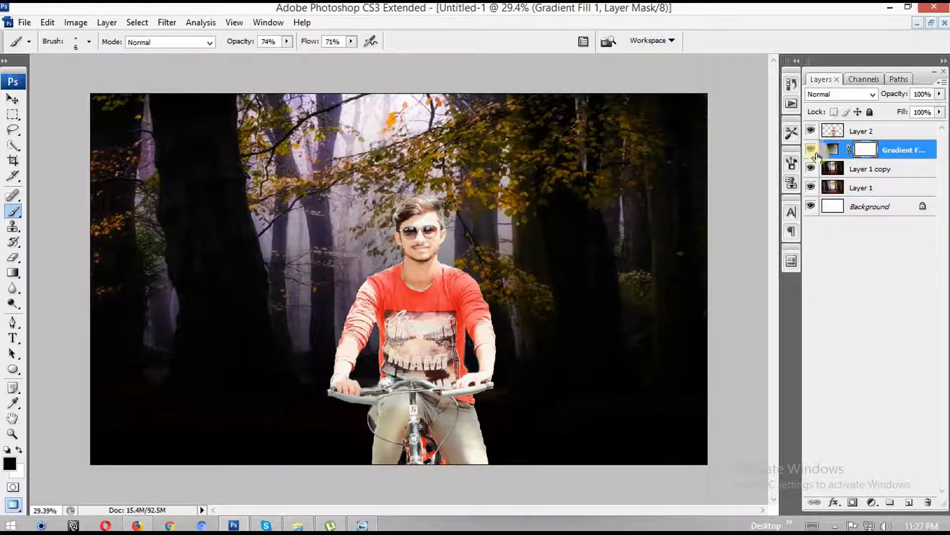
# - Draw vertical gradients on the fill layer's mask so the forest centre shows through
pyautogui.click(12, 273)
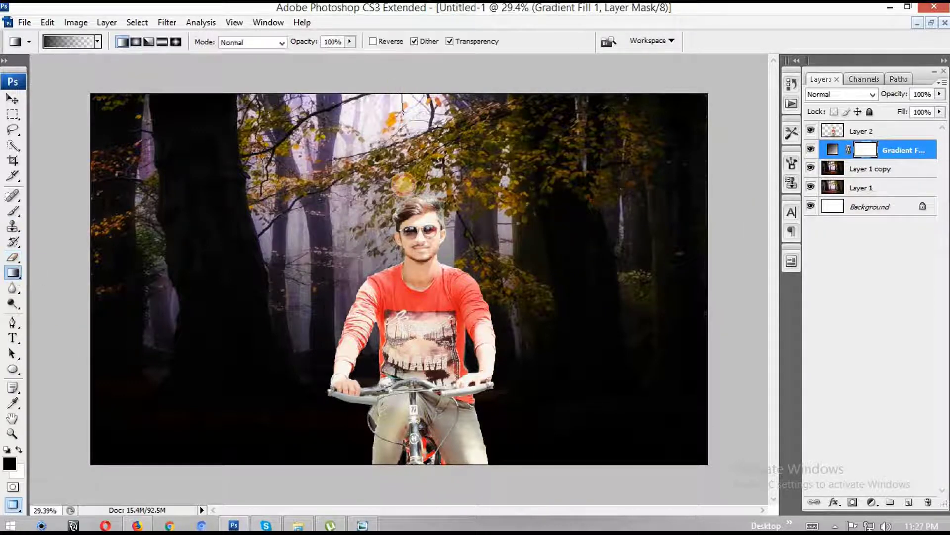
pyautogui.moveTo(403, 184)
pyautogui.mouseDown()
pyautogui.moveTo(406, 302)
pyautogui.moveTo(390, 453)
pyautogui.mouseUp()
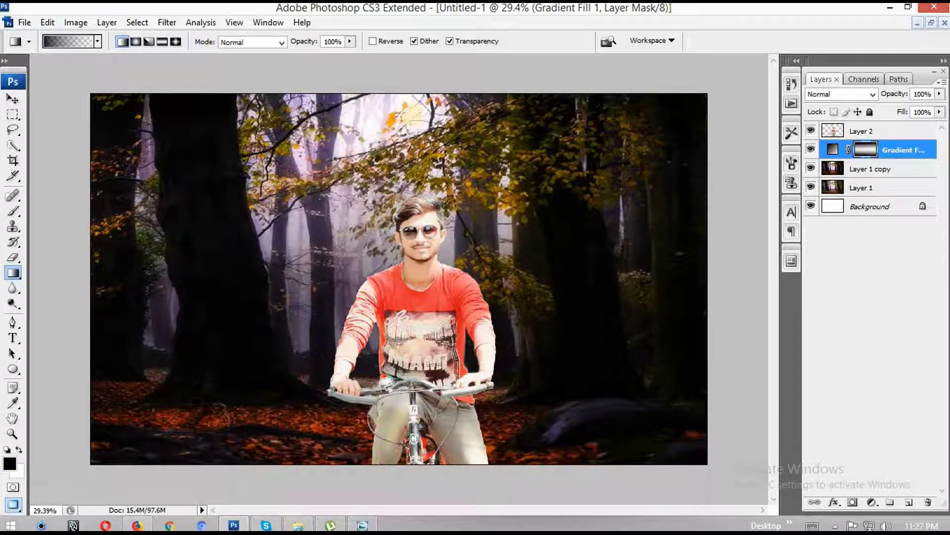
pyautogui.moveTo(414, 115); pyautogui.dragTo(409, 291)
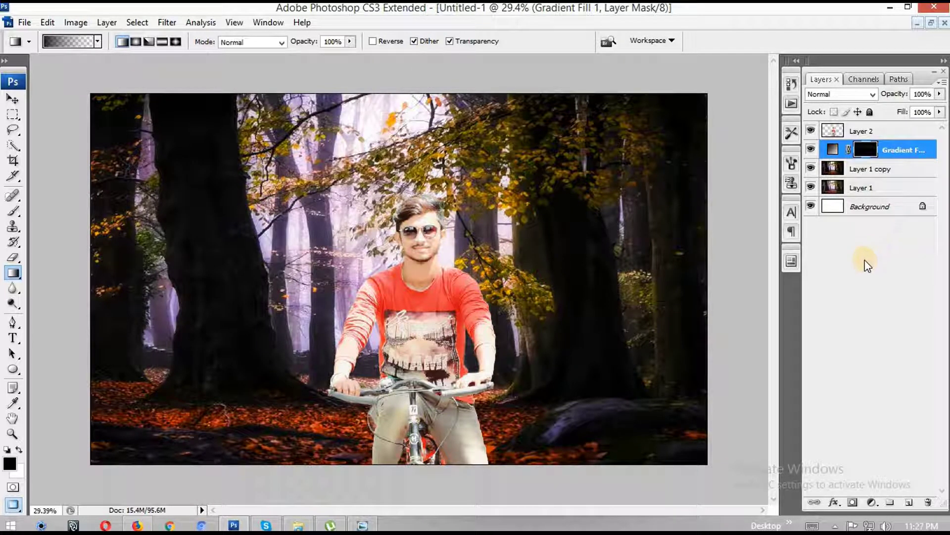
# - Add a mid-grey Solid Color fill layer
pyautogui.click(875, 503)
pyautogui.click(866, 228)
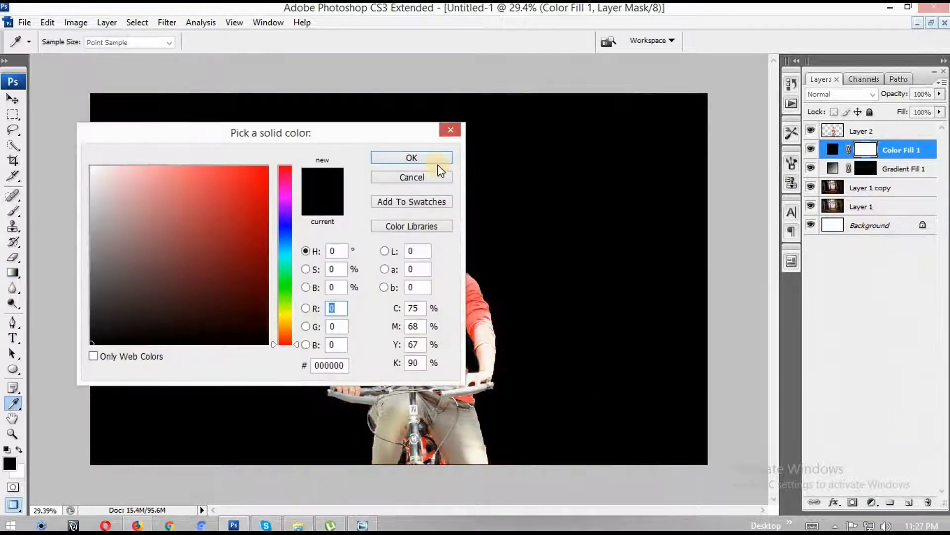
pyautogui.click(90, 279)
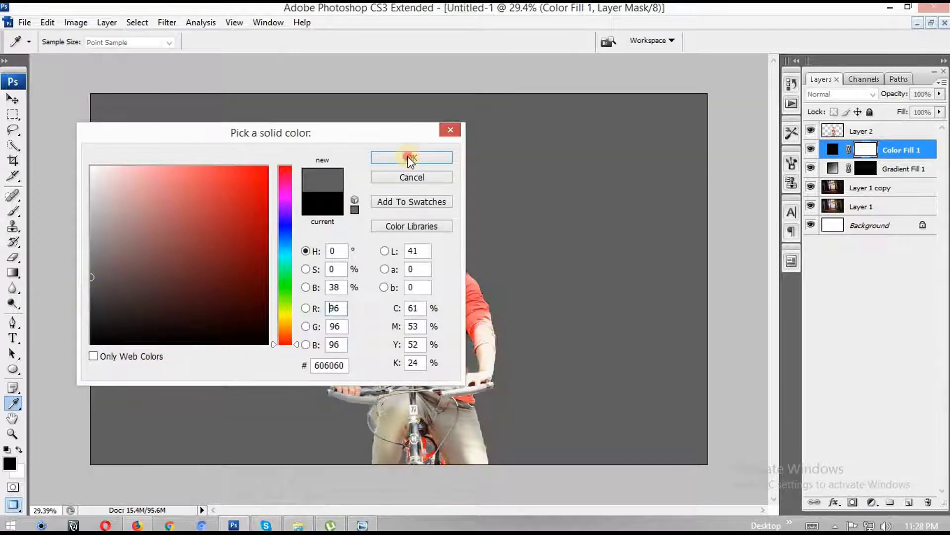
pyautogui.click(410, 156)
# - Drag vertical gradients on the grey fill's mask to leave a thin fog over the forest
pyautogui.press('g')
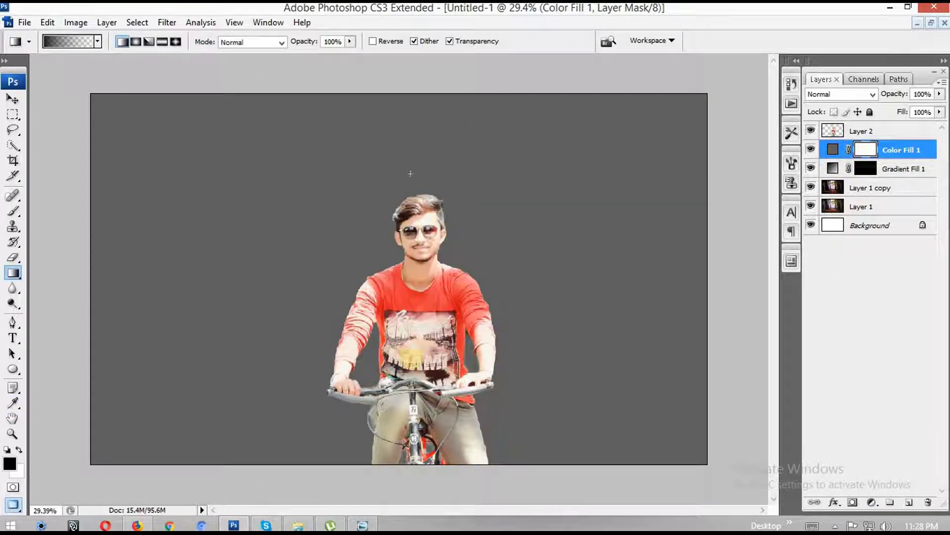
pyautogui.moveTo(400, 490); pyautogui.dragTo(406, 272)
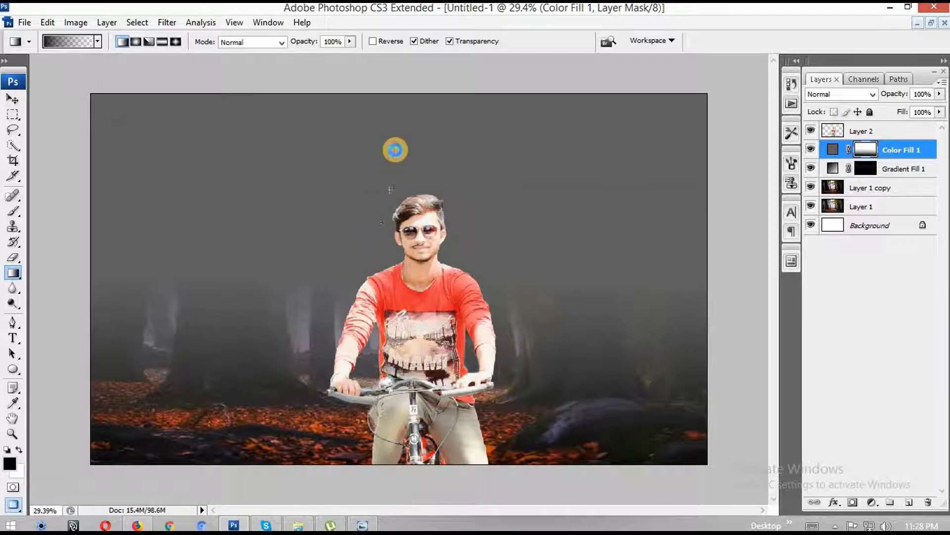
pyautogui.moveTo(385, 493); pyautogui.dragTo(395, 150)
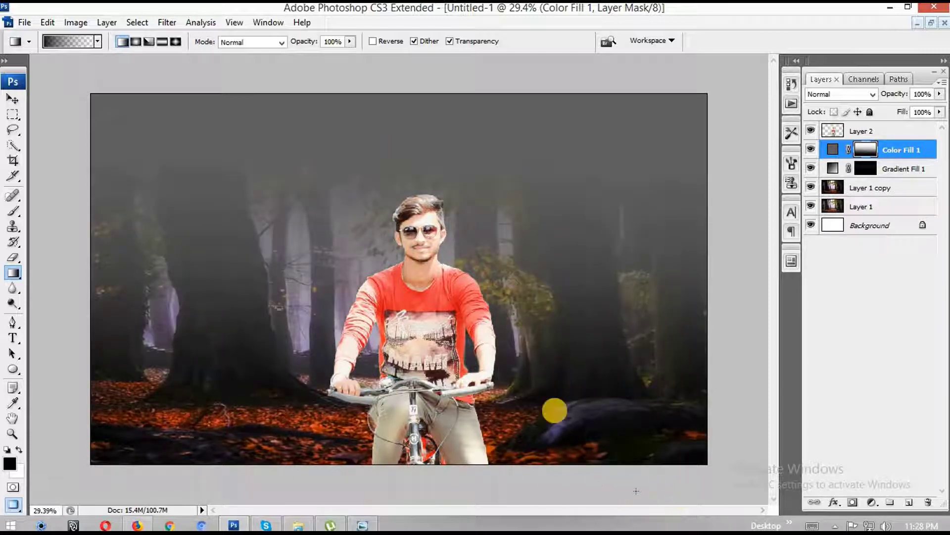
pyautogui.moveTo(411, 490)
pyautogui.mouseDown()
pyautogui.moveTo(405, 174)
pyautogui.moveTo(406, 213)
pyautogui.mouseUp()
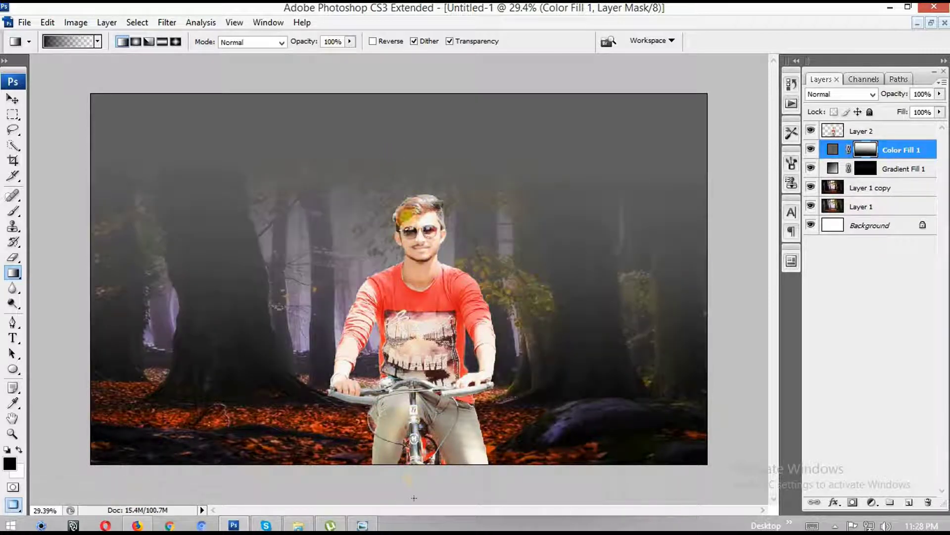
pyautogui.moveTo(414, 498); pyautogui.dragTo(420, 106)
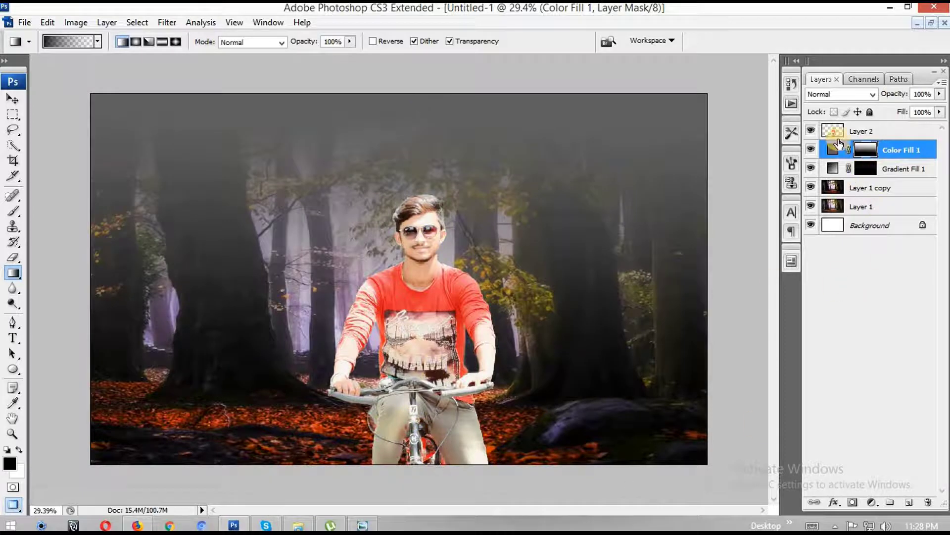
# - Move the rider layer beneath the fill layers and lower the grey fog layer's fill
pyautogui.moveTo(939, 113)
pyautogui.mouseDown()
pyautogui.moveTo(919, 129)
pyautogui.moveTo(931, 129)
pyautogui.mouseUp()
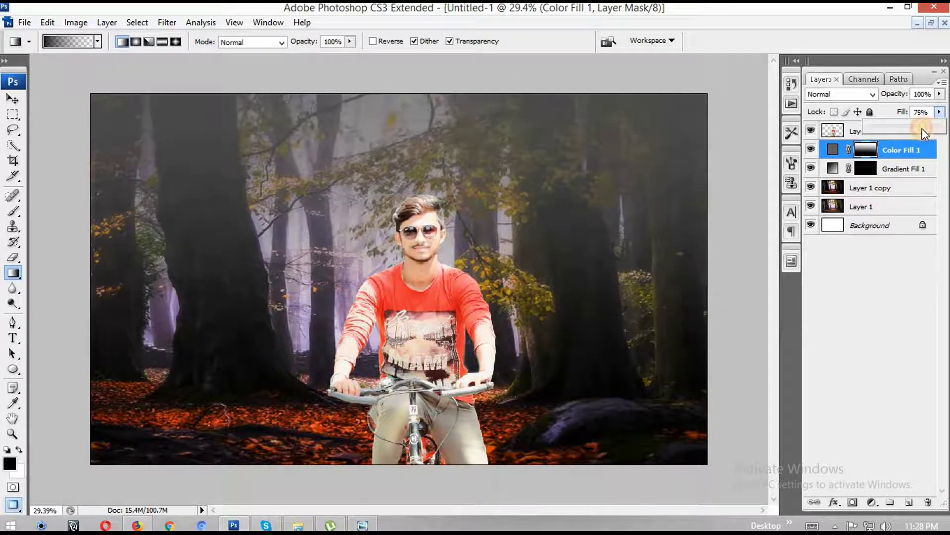
pyautogui.moveTo(848, 132); pyautogui.dragTo(887, 178)
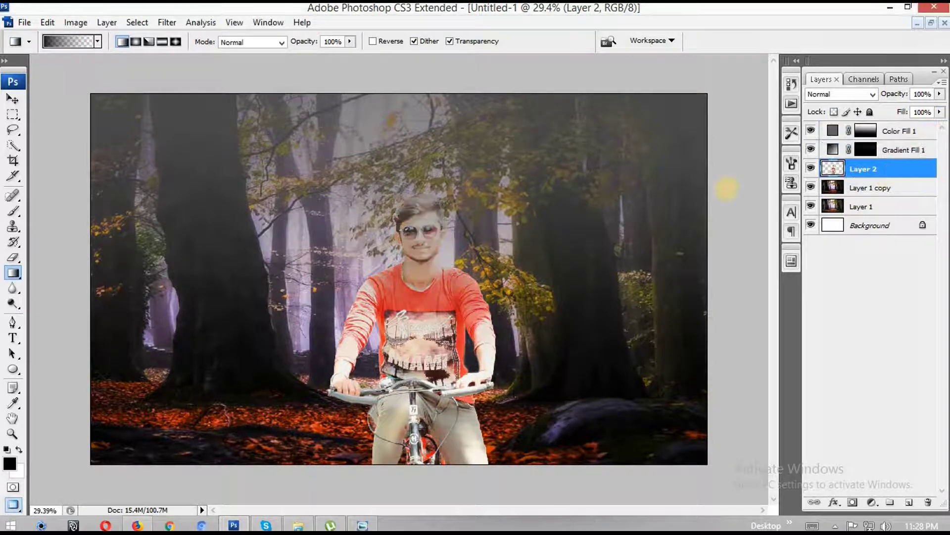
pyautogui.click(906, 131)
pyautogui.click(939, 112)
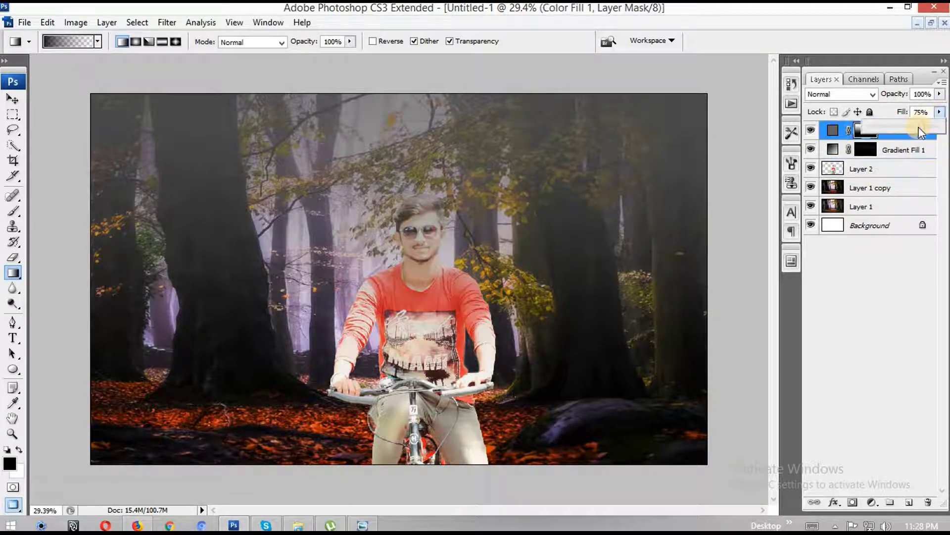
pyautogui.moveTo(940, 127); pyautogui.dragTo(911, 126)
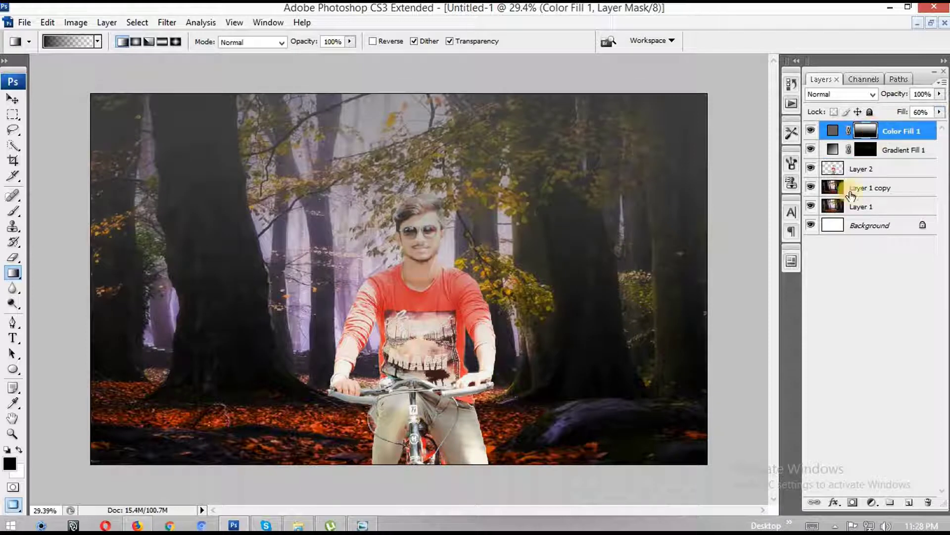
# - Mask the Color Fill layer and paint out its dark tint over the man
pyautogui.click(848, 502)
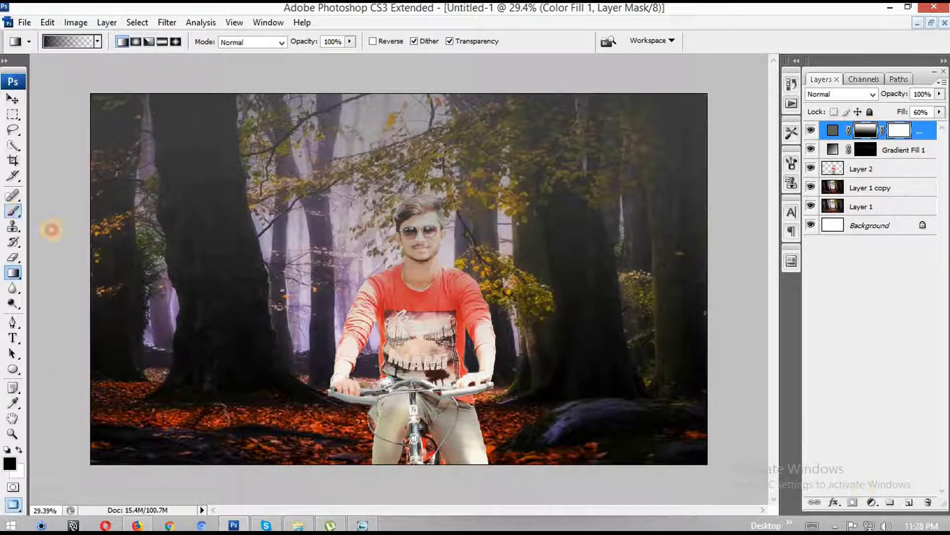
pyautogui.press(']')
pyautogui.press(']')
pyautogui.press(']')
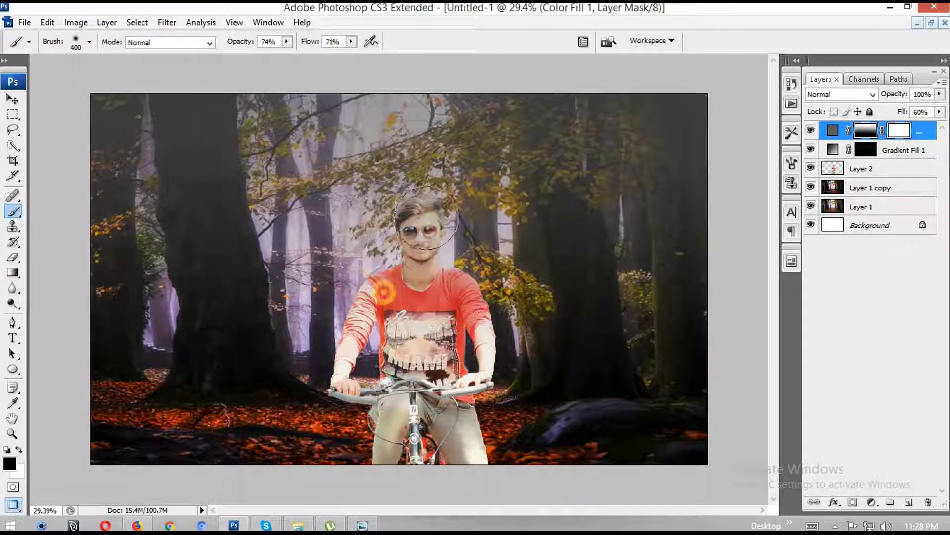
pyautogui.moveTo(420, 260); pyautogui.dragTo(470, 460)
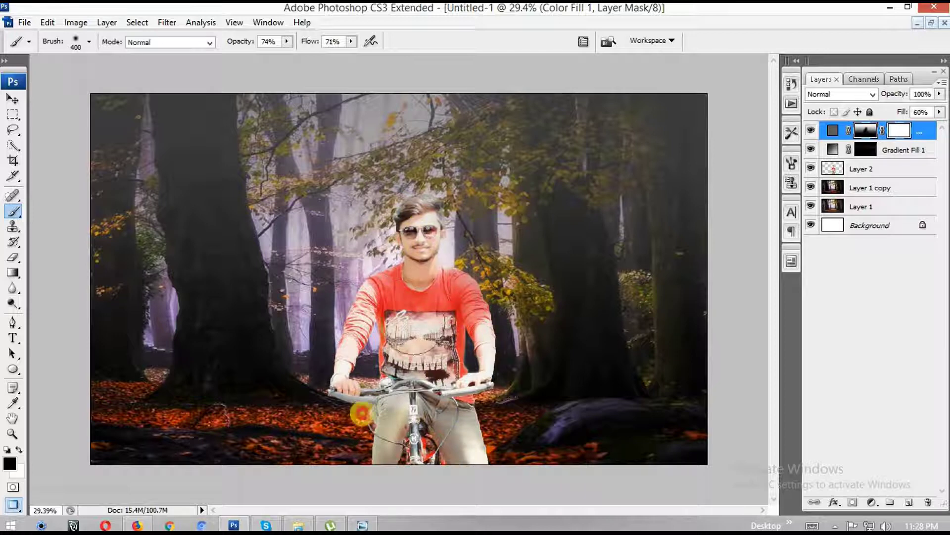
pyautogui.press('[')
pyautogui.press('[')
pyautogui.press('[')
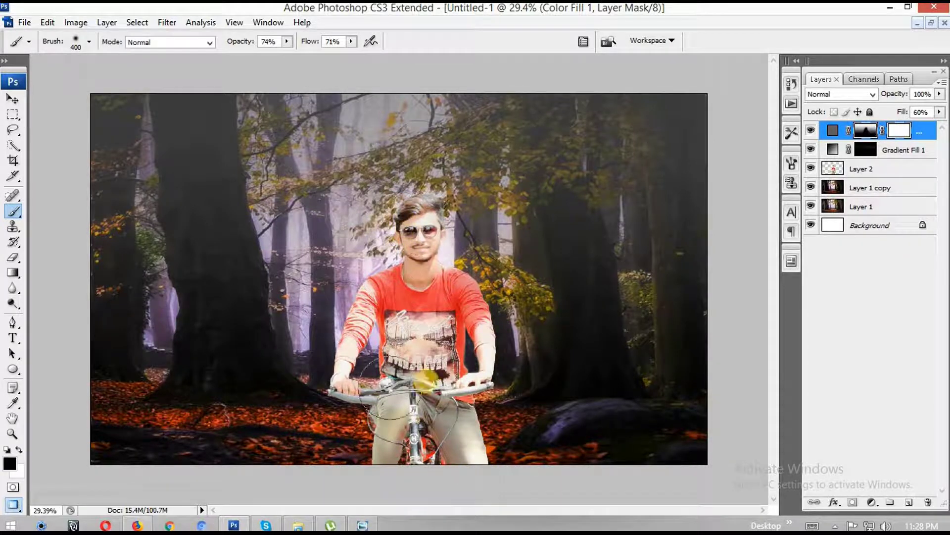
pyautogui.click(863, 169)
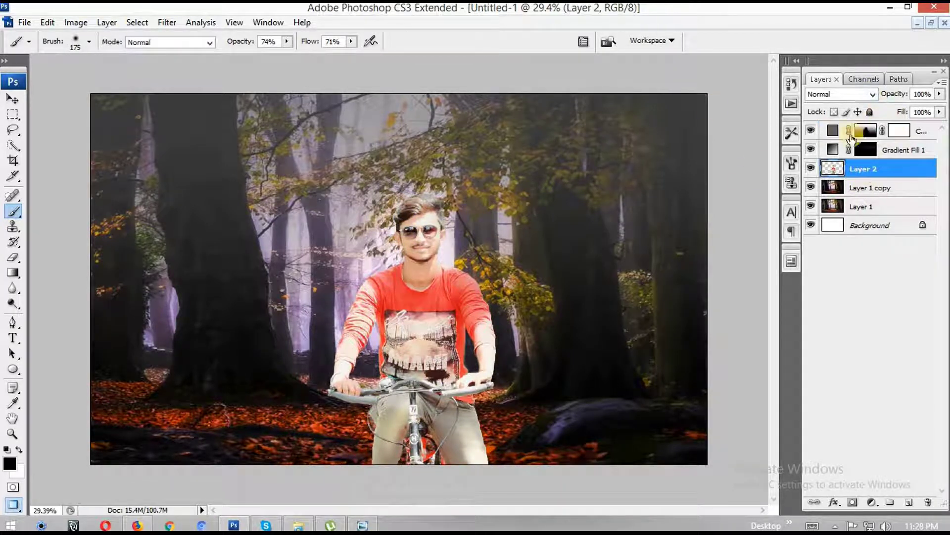
# - Add a Hue/Saturation adjustment layer with hue -8, saturation +24, lightness -19
pyautogui.click(924, 131)
pyautogui.click(872, 502)
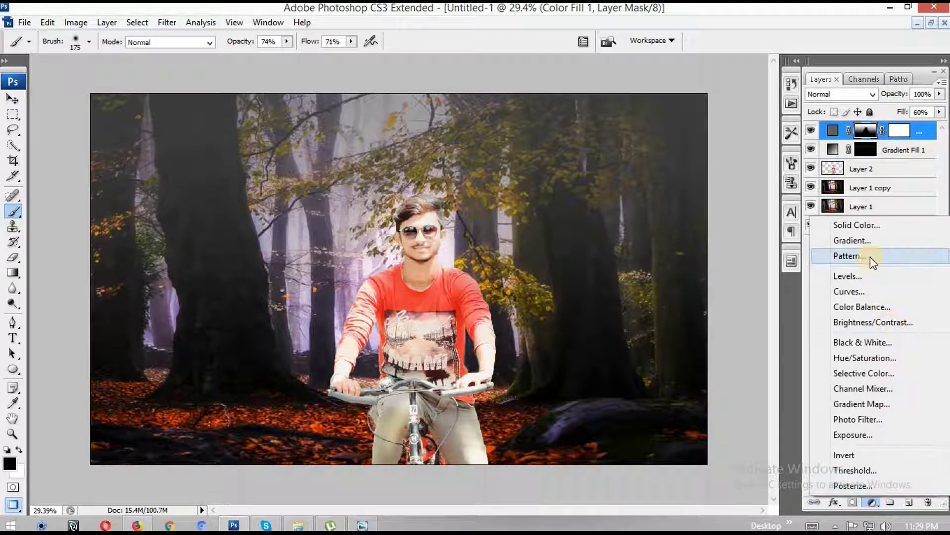
pyautogui.click(875, 357)
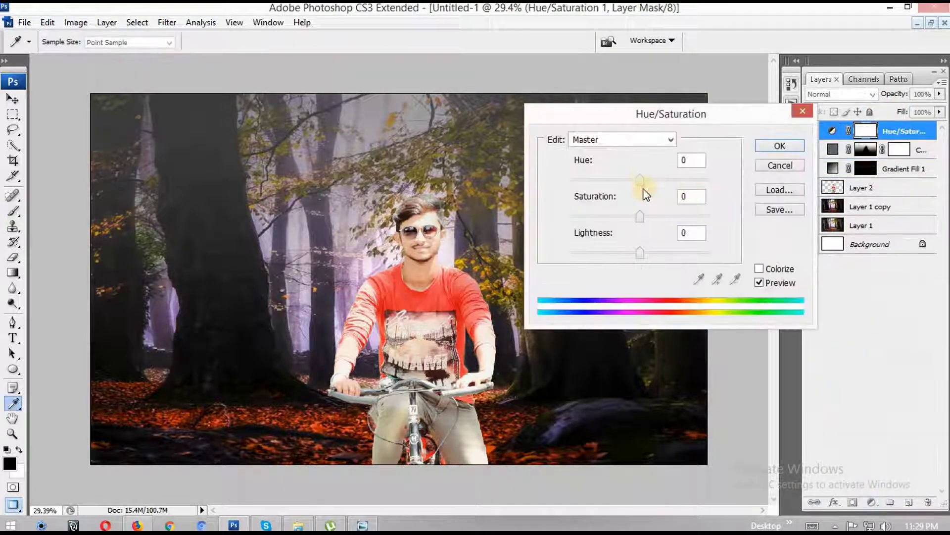
pyautogui.moveTo(650, 184); pyautogui.dragTo(641, 183)
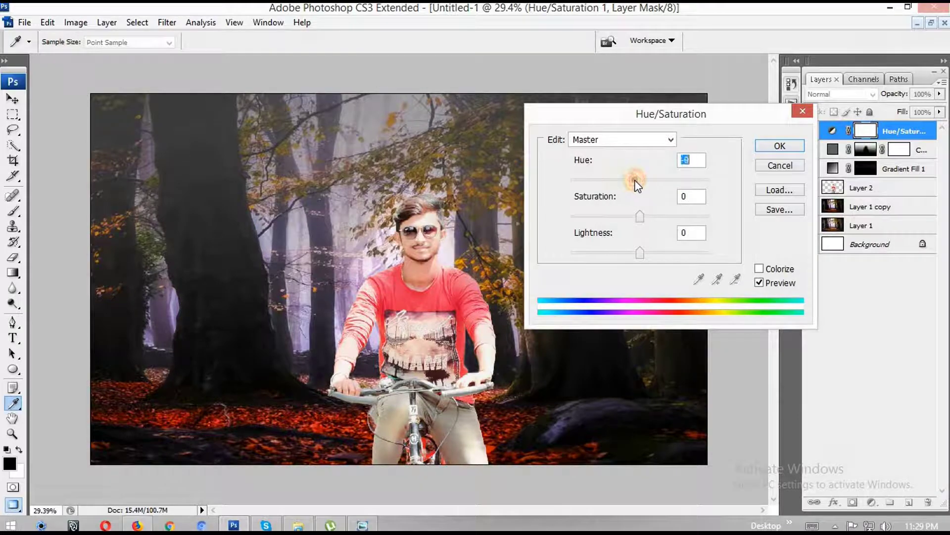
pyautogui.moveTo(649, 245); pyautogui.dragTo(629, 253)
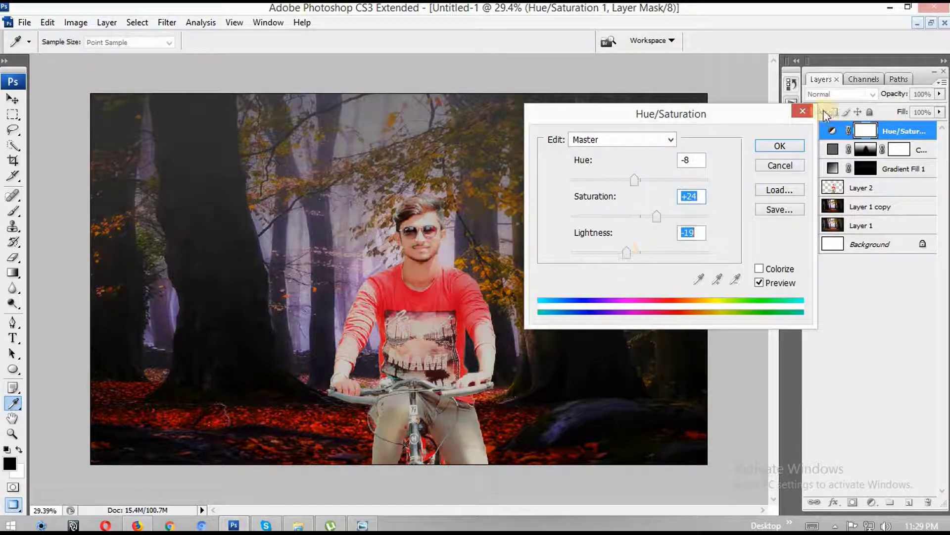
pyautogui.click(781, 146)
# - Clip the Hue/Saturation layer to the colour fill below and reselect Layer 2
pyautogui.rightClick(891, 131)
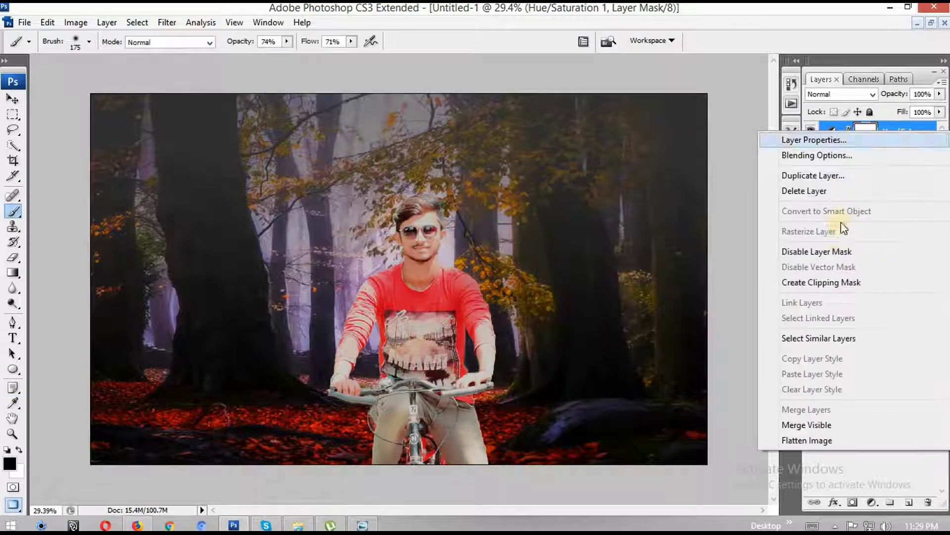
pyautogui.click(832, 279)
pyautogui.hotkey('ctrl', '0')
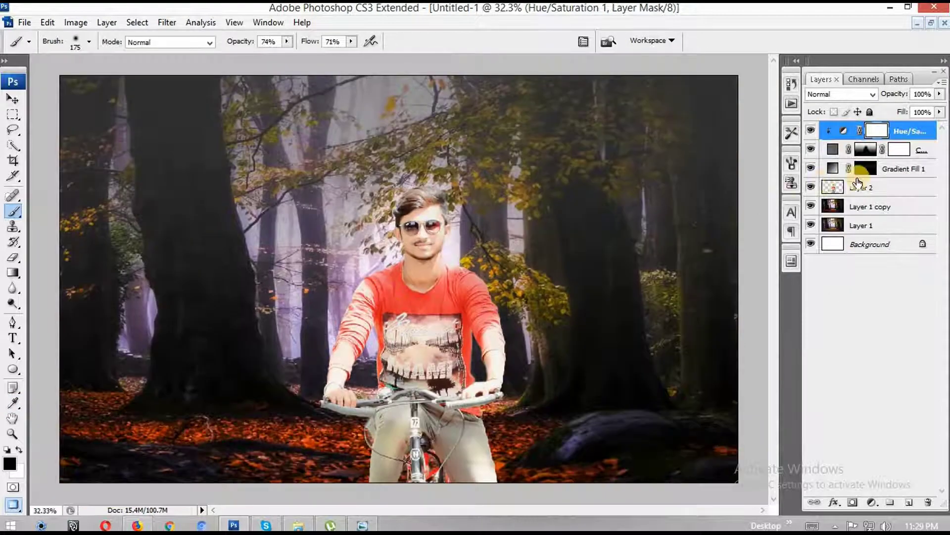
pyautogui.click(861, 187)
# - Apply Brightness/Contrast to Layer 2: brightness -18, contrast +38
pyautogui.click(75, 22)
pyautogui.moveTo(96, 58)
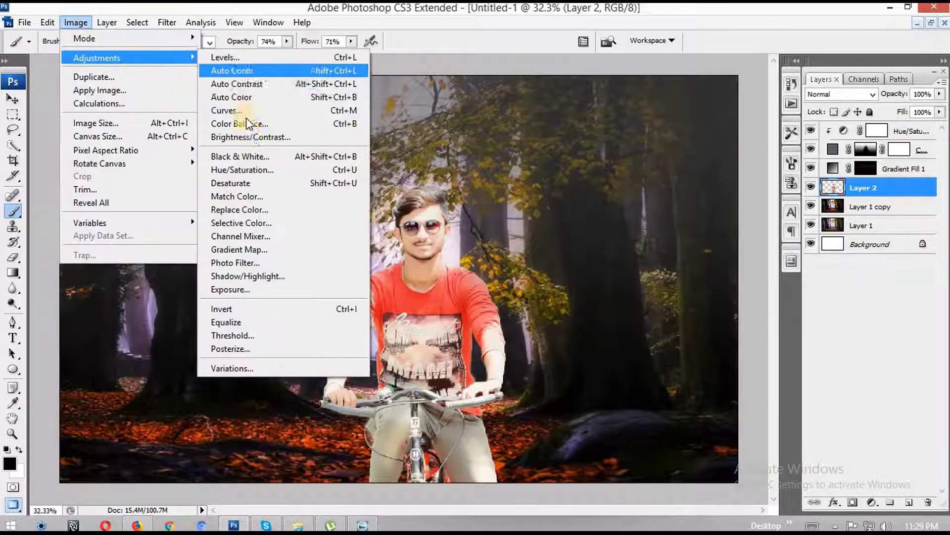
pyautogui.click(264, 140)
pyautogui.moveTo(729, 146); pyautogui.dragTo(754, 148)
pyautogui.moveTo(728, 108); pyautogui.dragTo(721, 110)
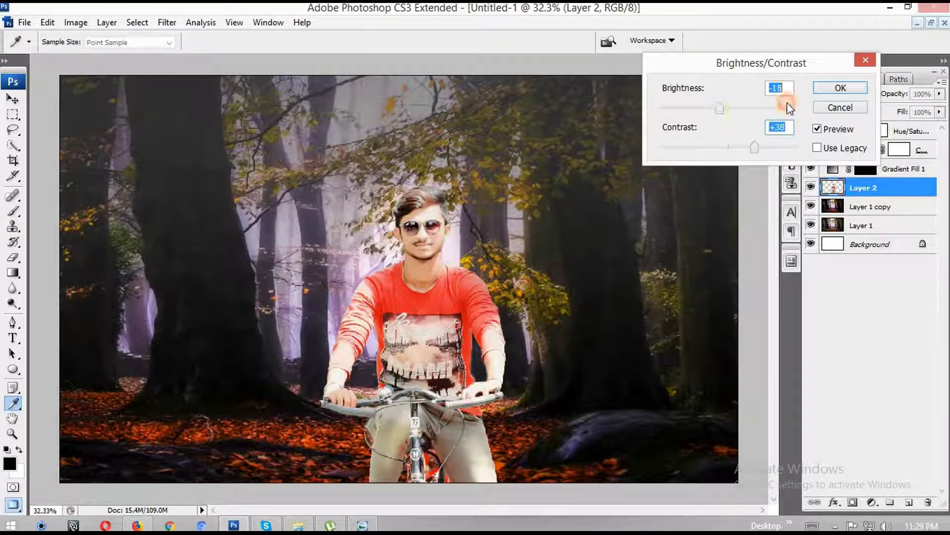
pyautogui.click(816, 129)
pyautogui.click(838, 89)
# - Apply a midtone Color Balance of -6, +7, +20 to Layer 2
pyautogui.click(75, 22)
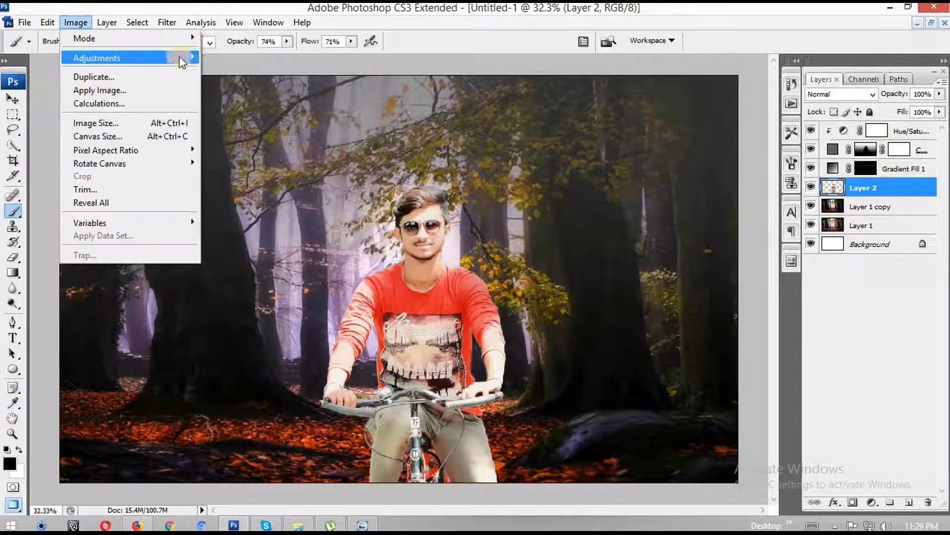
pyautogui.click(256, 130)
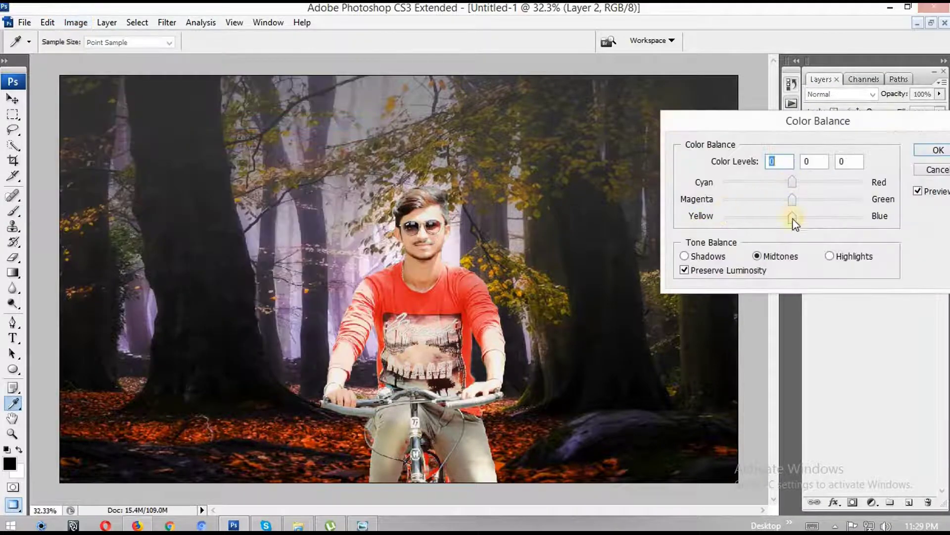
pyautogui.moveTo(793, 218); pyautogui.dragTo(806, 221)
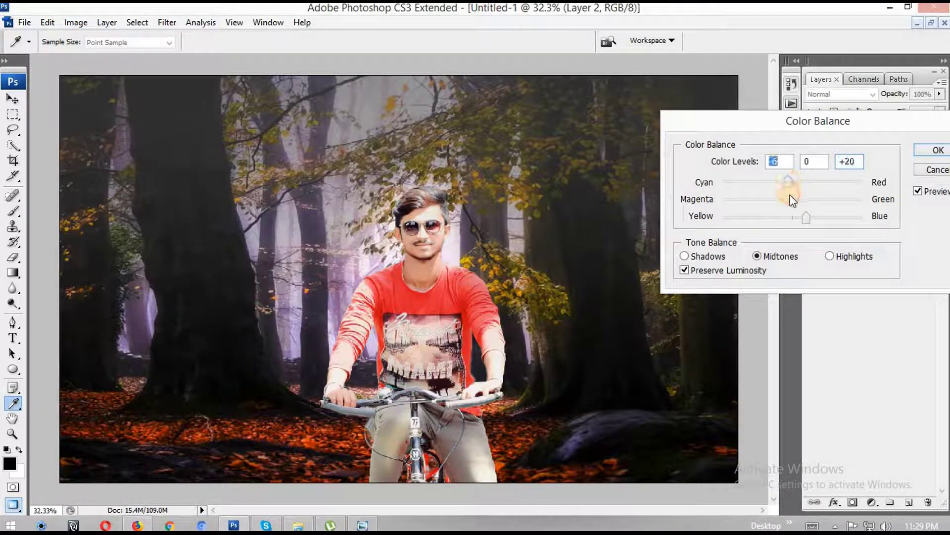
pyautogui.click(797, 204)
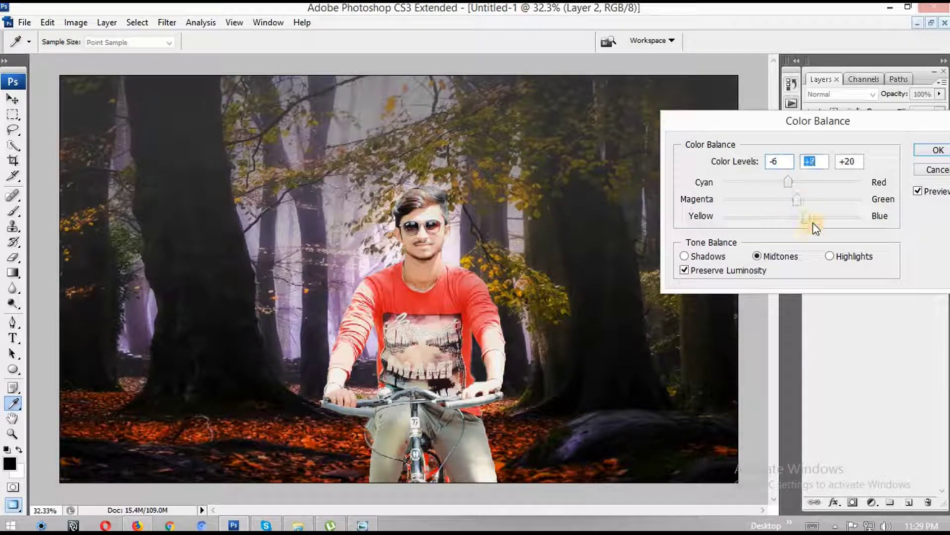
pyautogui.moveTo(806, 217); pyautogui.dragTo(804, 218)
pyautogui.click(919, 158)
pyautogui.press('b')
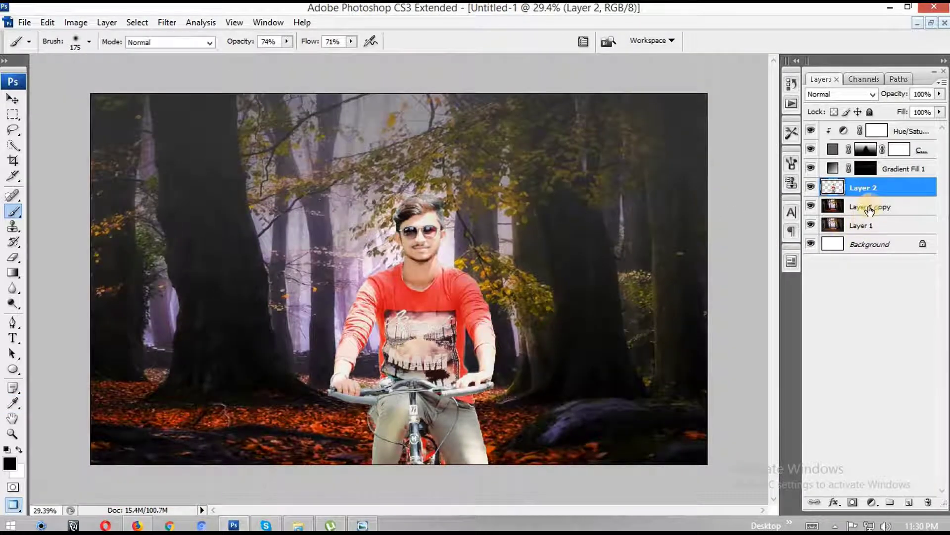
# - Apply Levels to Layer 1 copy with the midtone gamma set to 0.74
pyautogui.click(869, 210)
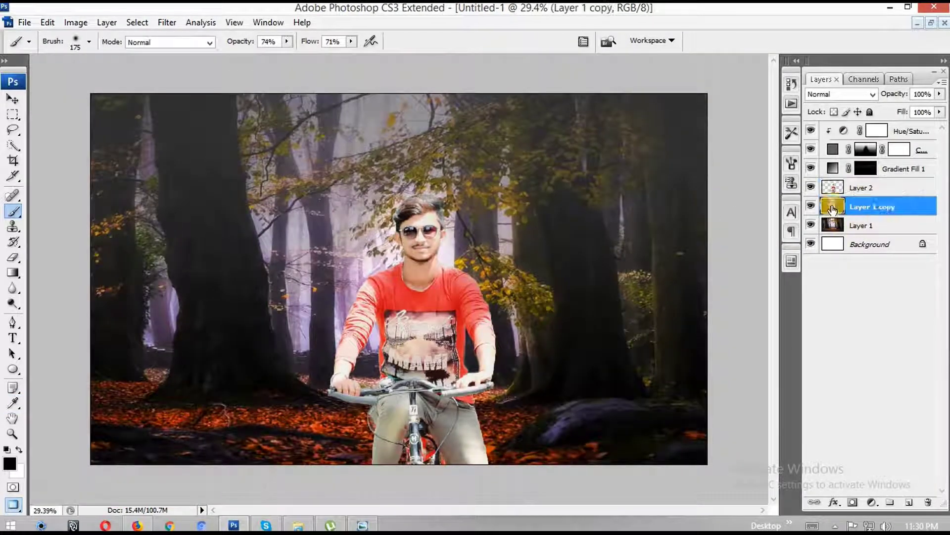
pyautogui.click(76, 22)
pyautogui.click(218, 57)
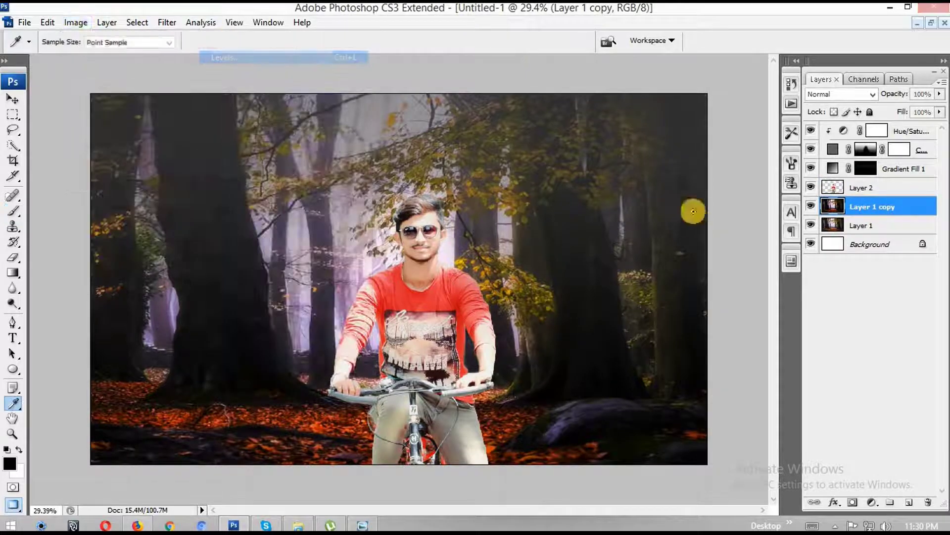
pyautogui.moveTo(751, 287); pyautogui.dragTo(770, 293)
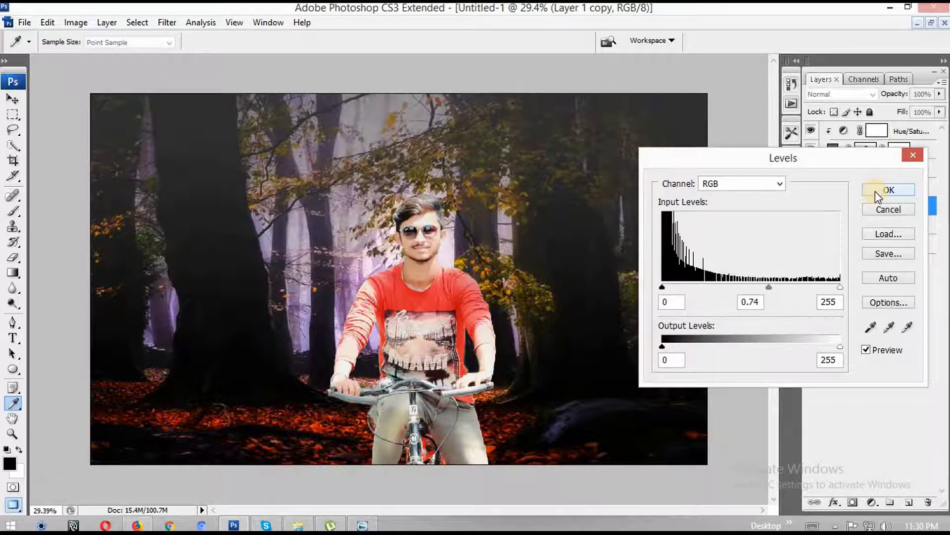
pyautogui.click(875, 191)
pyautogui.press('b')
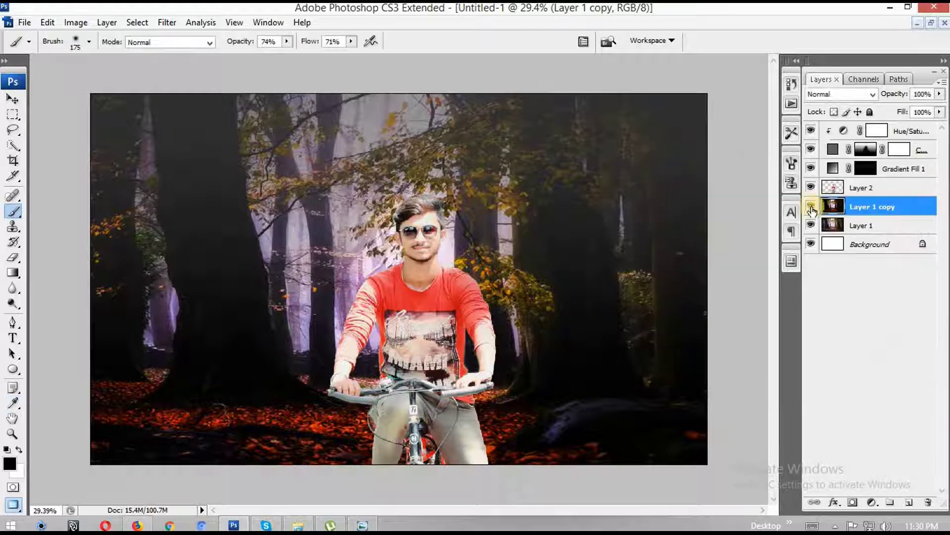
pyautogui.scroll(-1, 619, 227)
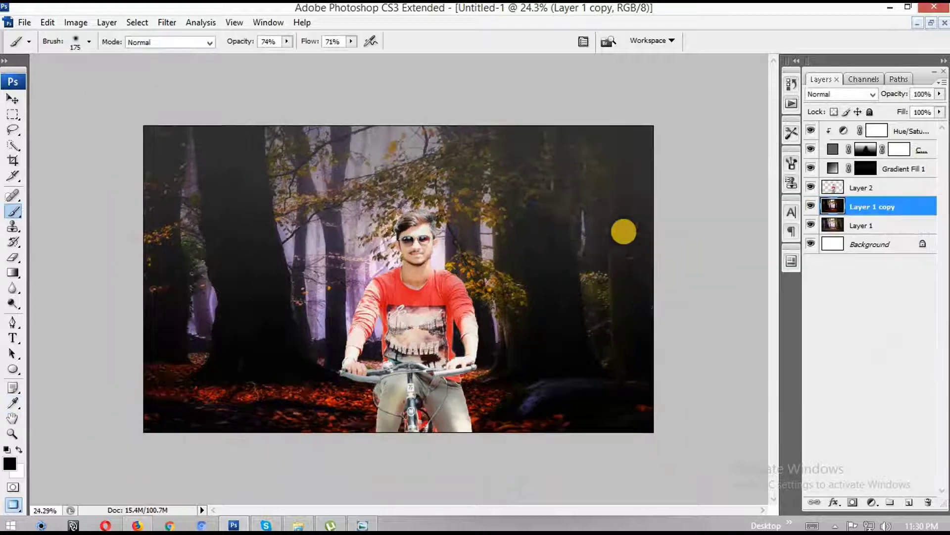
pyautogui.click(874, 192)
pyautogui.click(866, 216)
# - Run GREYCstoration noise removal on Layer 1 copy with geometry regularity 5
pyautogui.click(76, 22)
pyautogui.moveTo(167, 22)
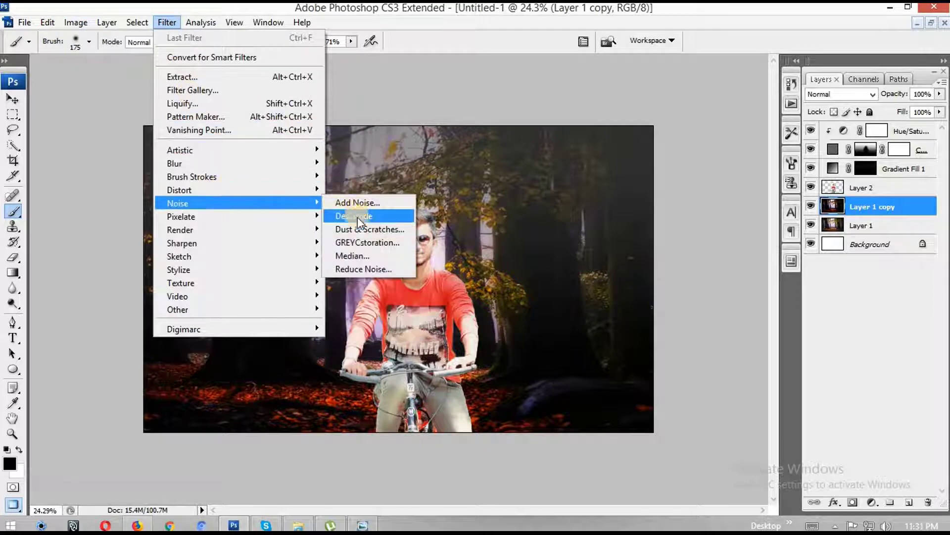
pyautogui.press('Escape')
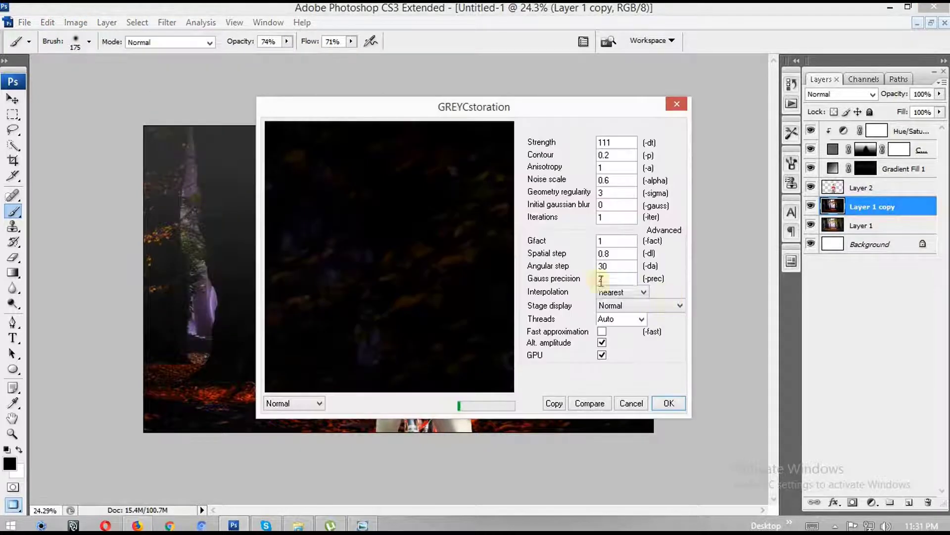
pyautogui.moveTo(473, 317)
pyautogui.mouseDown()
pyautogui.moveTo(467, 275)
pyautogui.moveTo(378, 147)
pyautogui.mouseUp()
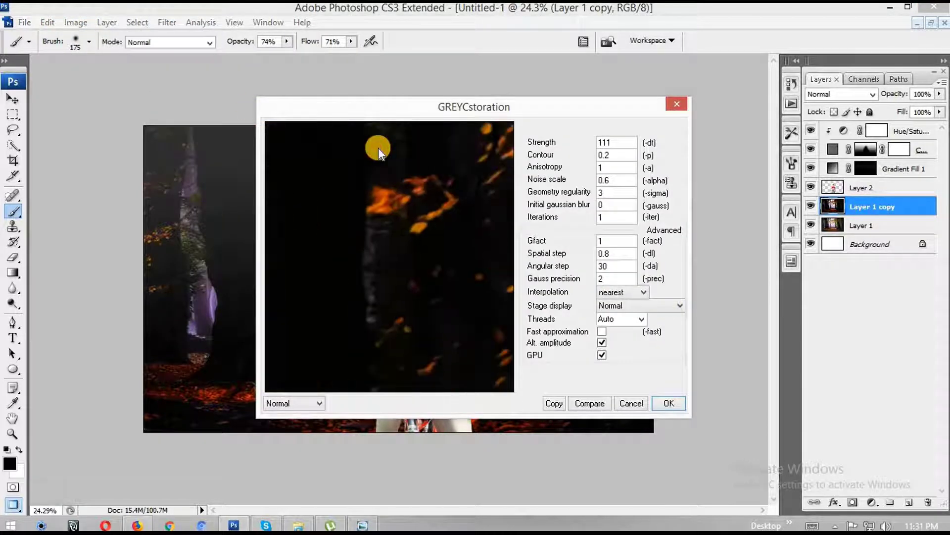
pyautogui.hotkey('shift', 'Tab')
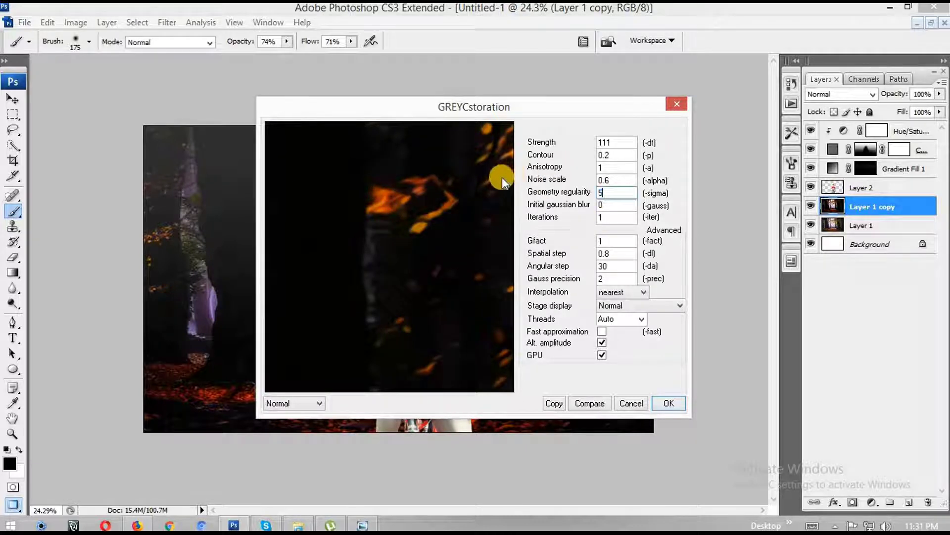
pyautogui.click(659, 399)
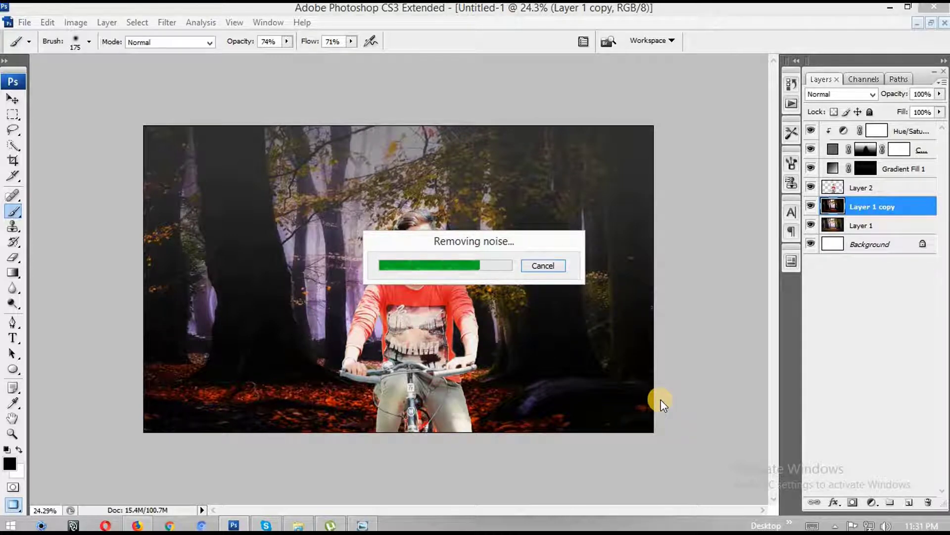
pyautogui.scroll(1, 509, 439)
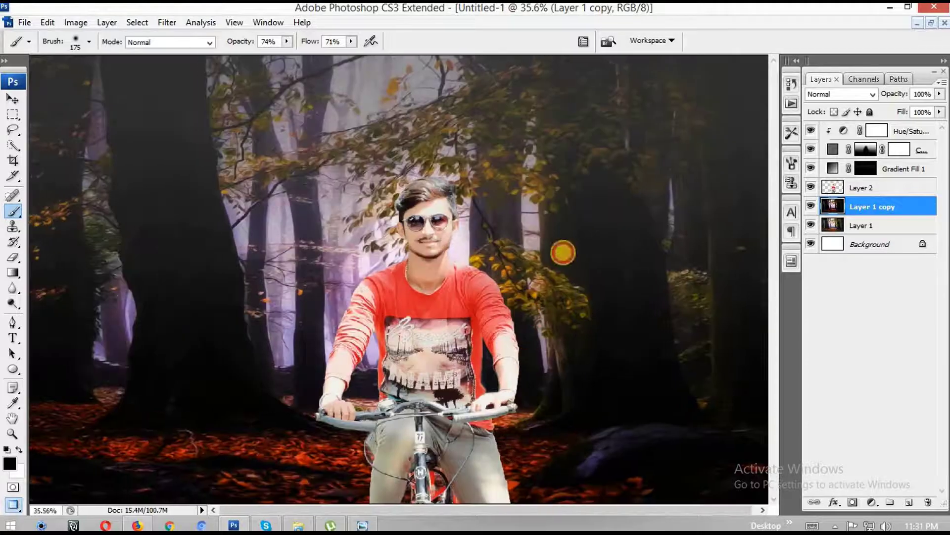
# - Mask Layer 1 copy and paint the bottom edge with a large soft brush at 33% flow, revealing the dark rocks
pyautogui.scroll(-1, 563, 252)
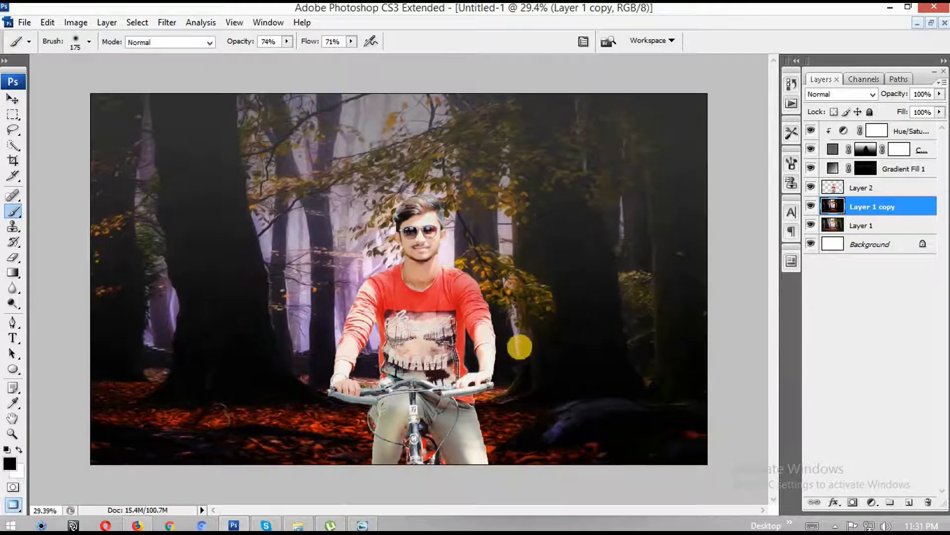
pyautogui.click(852, 502)
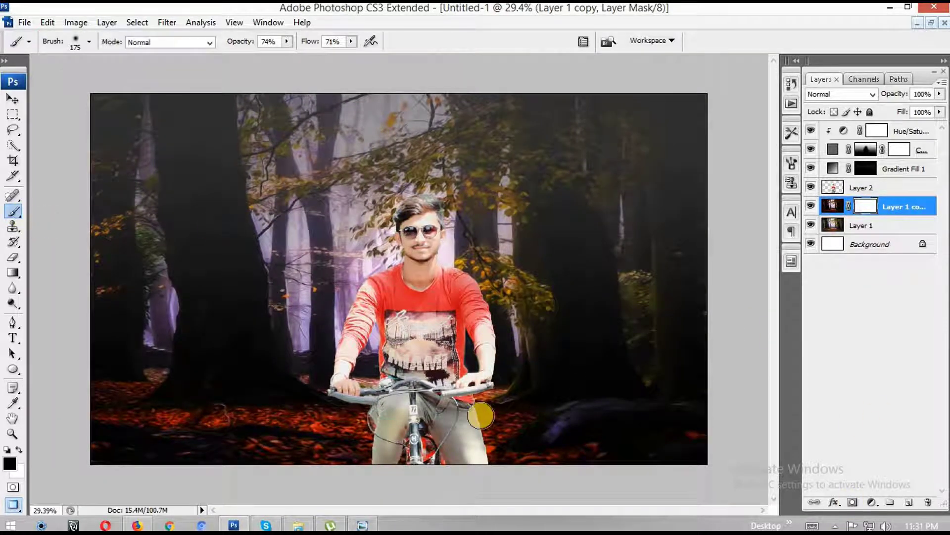
pyautogui.press(']')
pyautogui.press(']')
pyautogui.press(']')
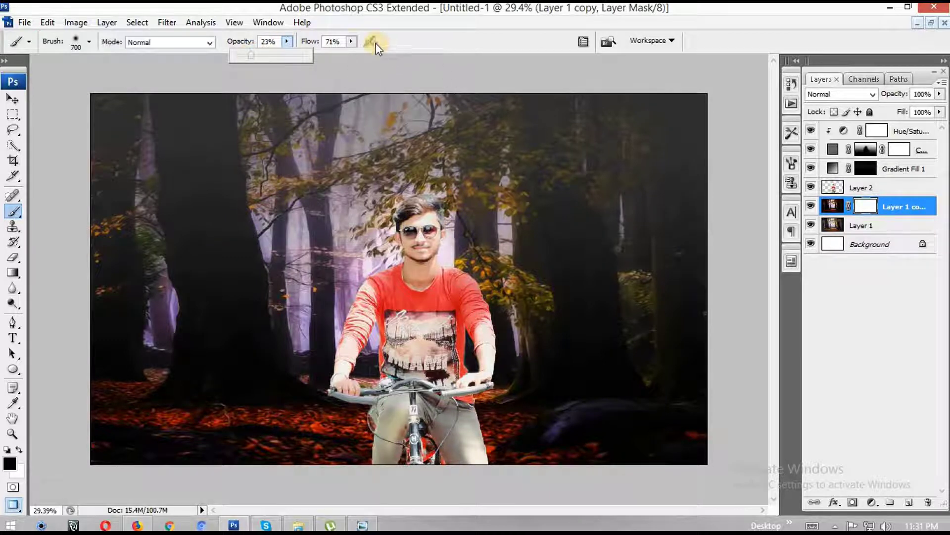
pyautogui.moveTo(350, 42); pyautogui.dragTo(321, 55)
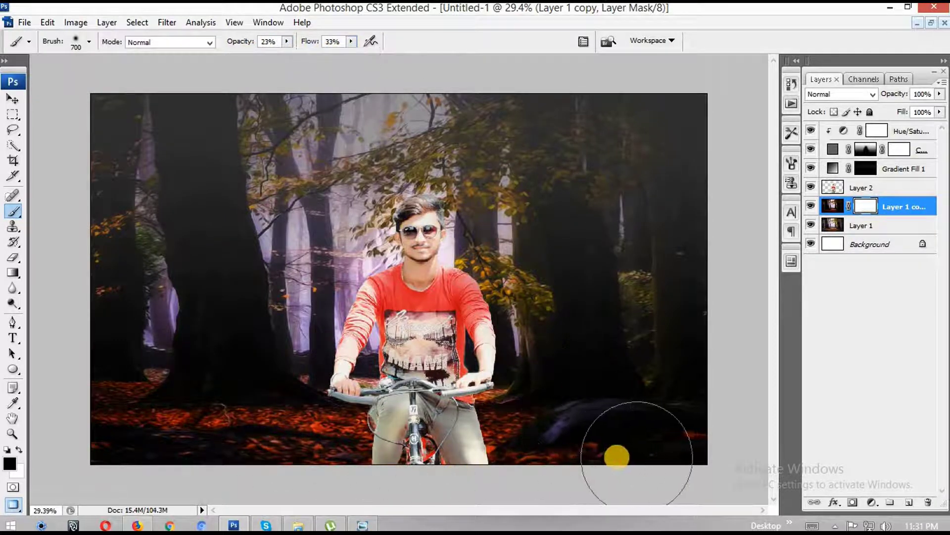
pyautogui.moveTo(637, 453)
pyautogui.mouseDown()
pyautogui.moveTo(297, 431)
pyautogui.moveTo(499, 435)
pyautogui.moveTo(569, 403)
pyautogui.moveTo(241, 460)
pyautogui.moveTo(345, 441)
pyautogui.moveTo(195, 452)
pyautogui.mouseUp()
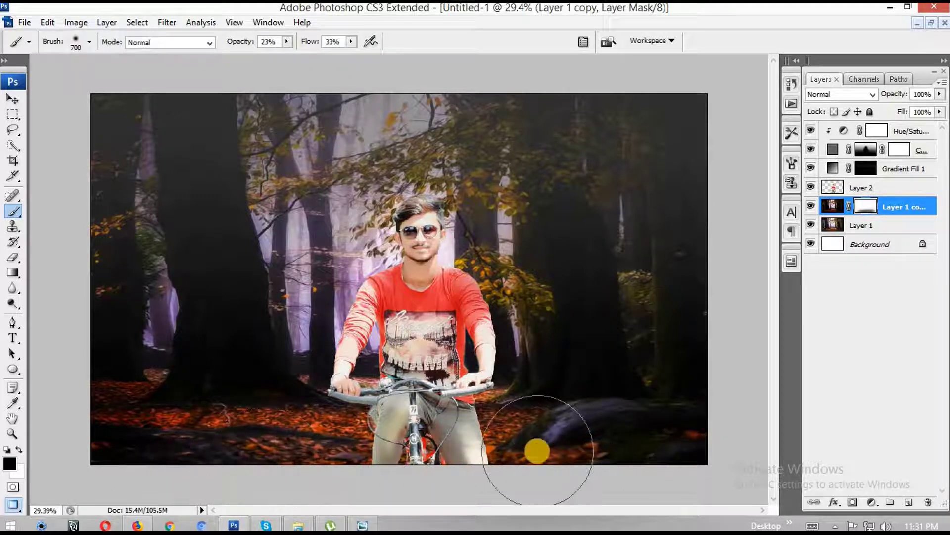
pyautogui.press('[')
pyautogui.press('[')
pyautogui.press('[')
pyautogui.moveTo(544, 445)
pyautogui.mouseDown()
pyautogui.moveTo(278, 433)
pyautogui.moveTo(254, 460)
pyautogui.mouseUp()
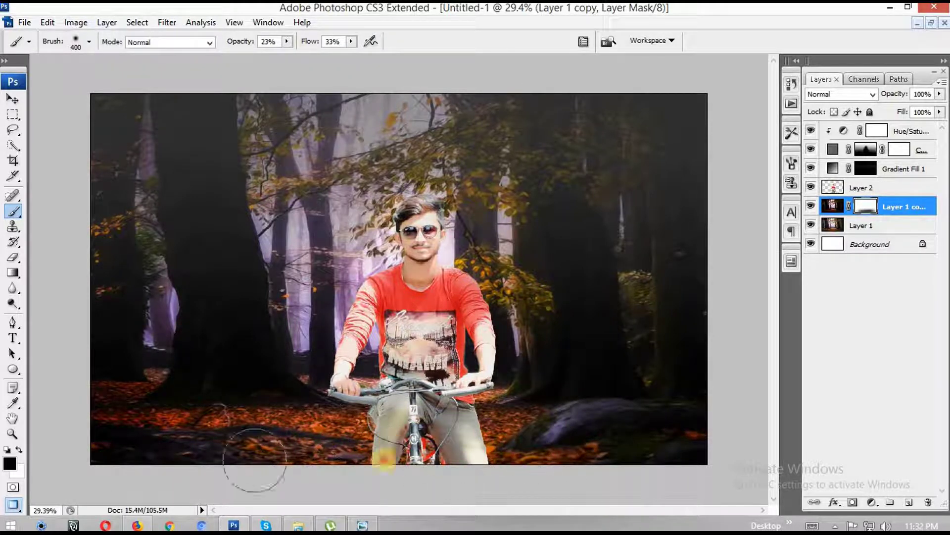
# - Darken the cyclist on Layer 2 with Levels: black point 20, midtones 0.79
pyautogui.click(864, 188)
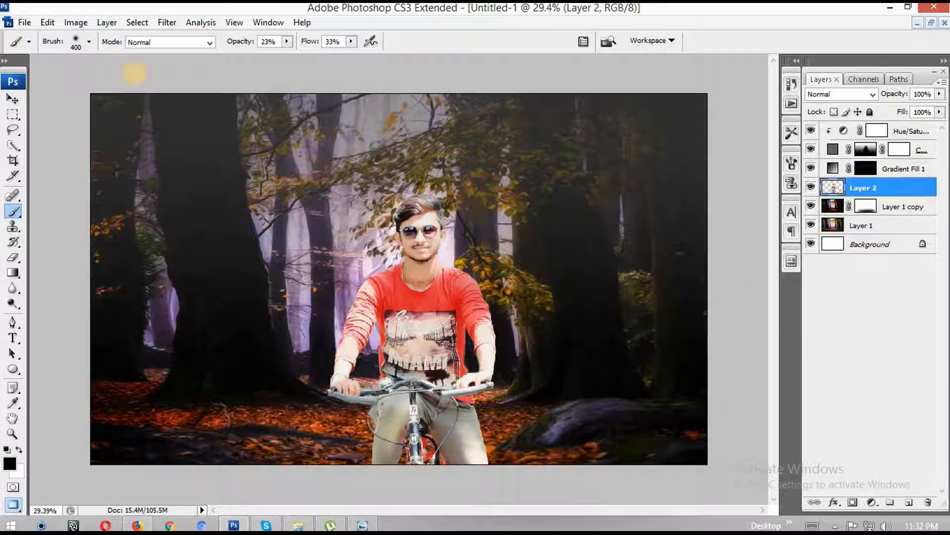
pyautogui.click(76, 22)
pyautogui.click(224, 57)
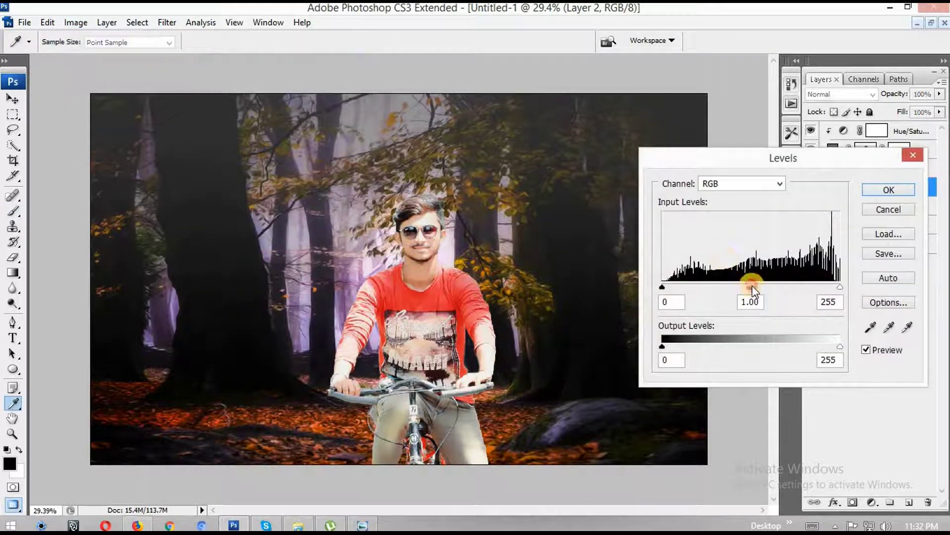
pyautogui.moveTo(750, 287); pyautogui.dragTo(761, 287)
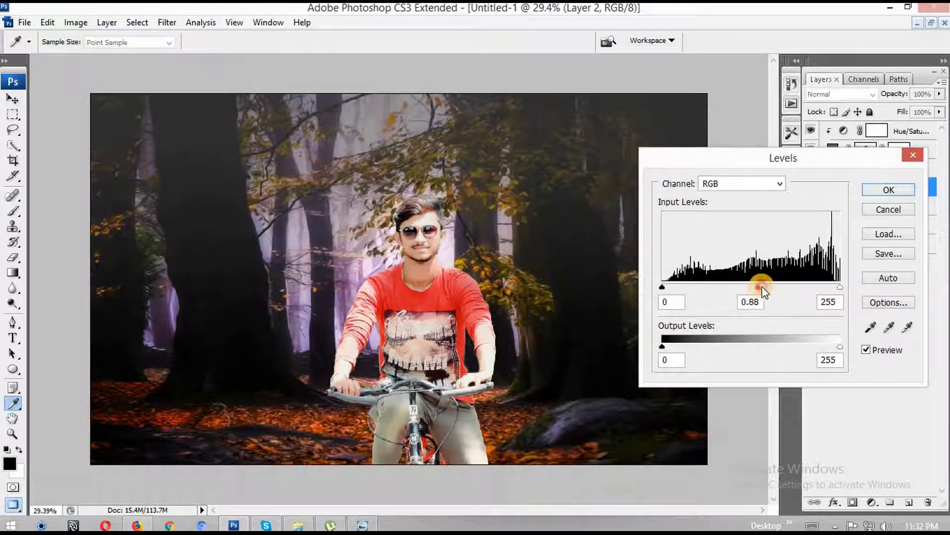
pyautogui.click(676, 288)
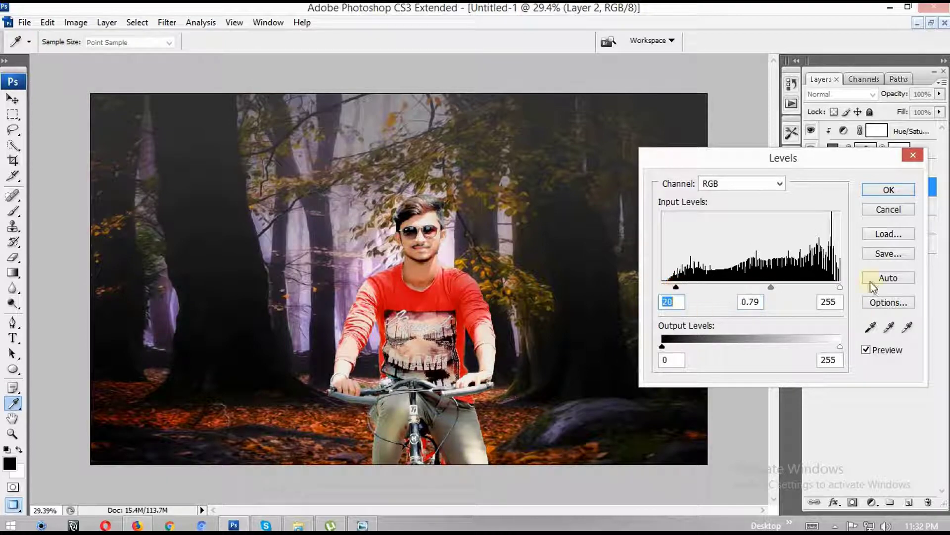
pyautogui.click(889, 190)
pyautogui.press('b')
# - Apply the GREYCstoration noise-removal filter to the cyclist for a smooth painterly finish
pyautogui.hotkey('ctrl', '-')
pyautogui.hotkey('ctrl', '0')
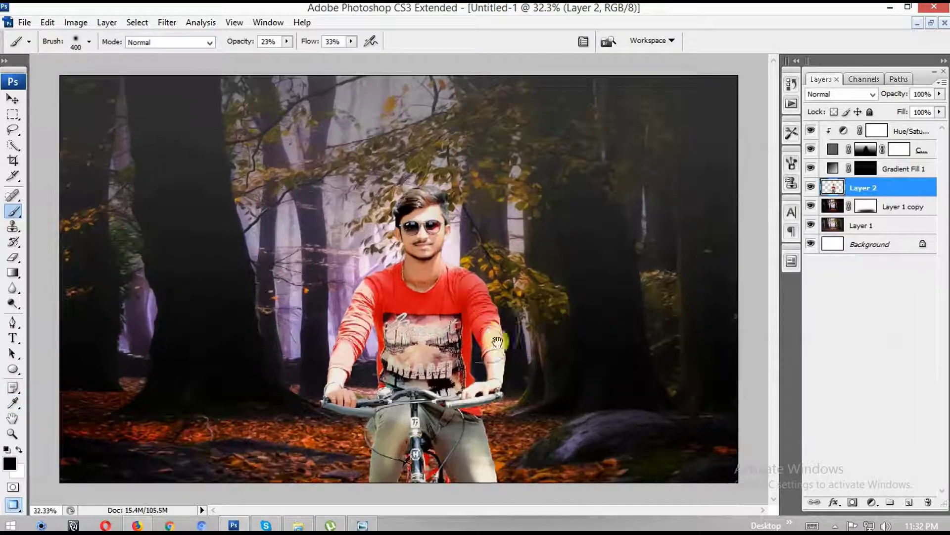
pyautogui.hotkey('ctrl', '-')
pyautogui.click(75, 22)
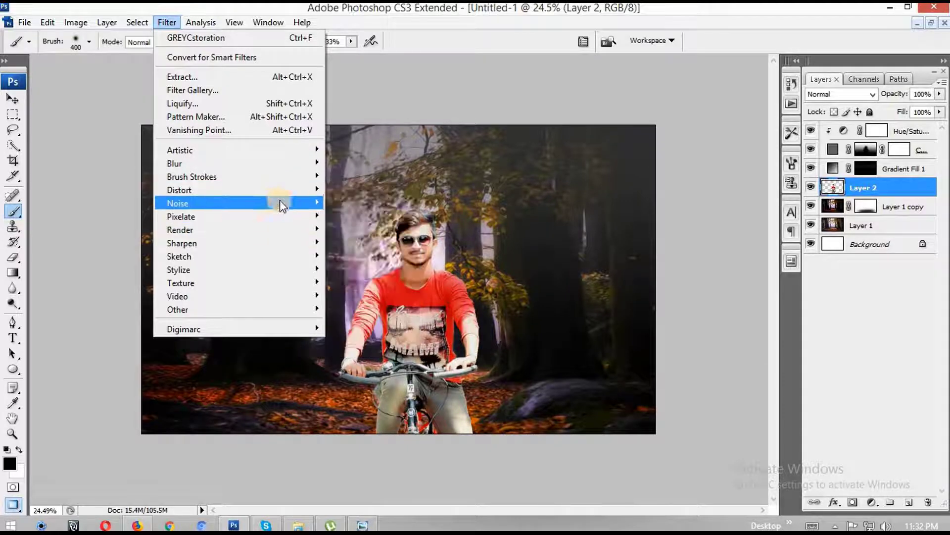
pyautogui.moveTo(222, 203)
pyautogui.click(376, 242)
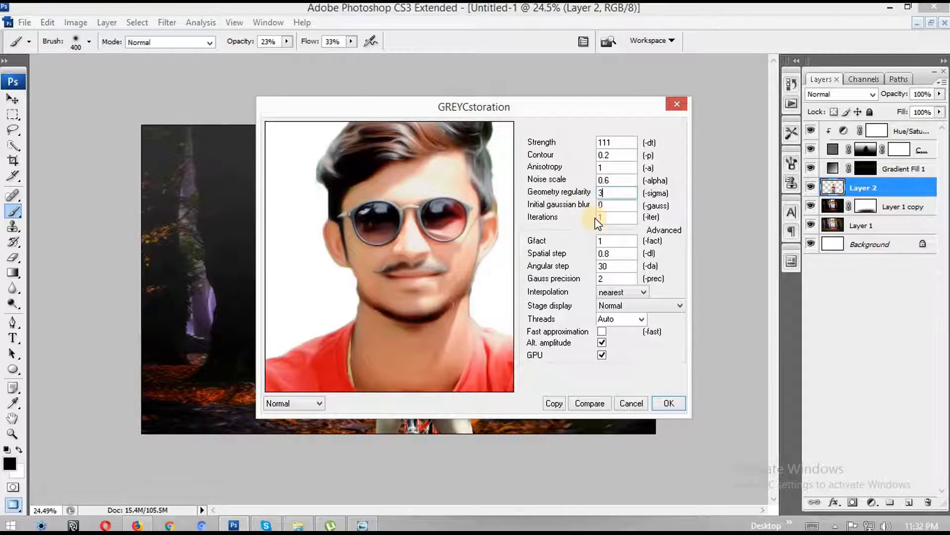
pyautogui.press('Return')
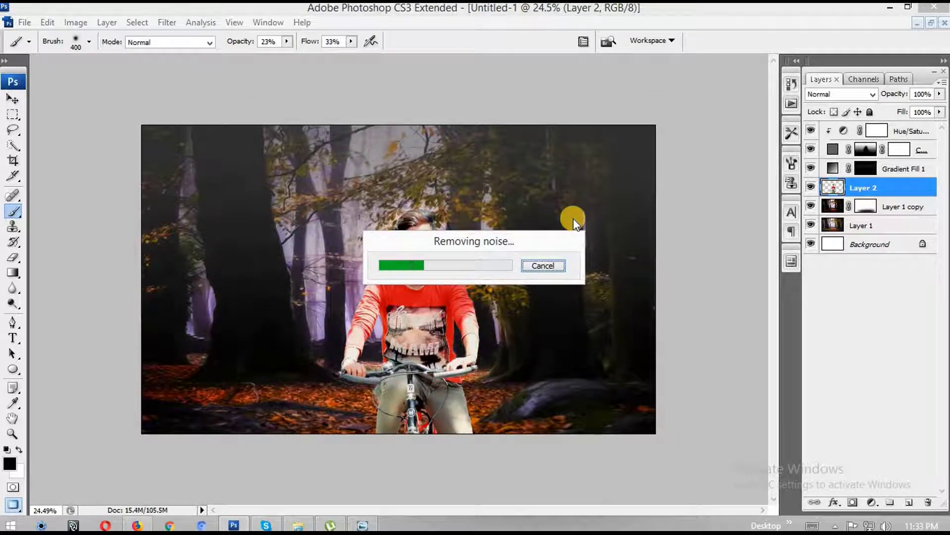
pyautogui.scroll(2, 418, 224)
# - Add a mask to Layer 2 and paint out the jaw and neck fringe with a tiny brush at 59% flow
pyautogui.scroll(2, 418, 224)
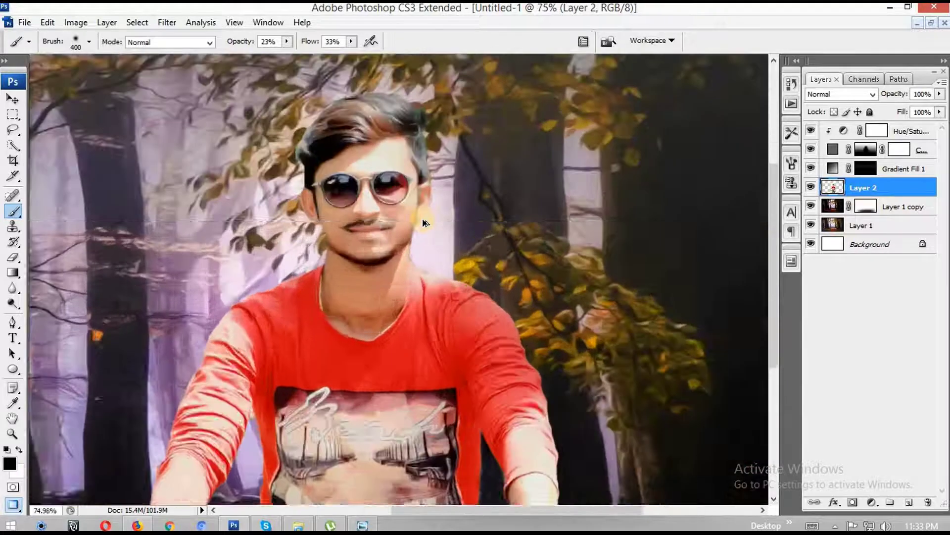
pyautogui.scroll(2, 418, 224)
pyautogui.click(850, 503)
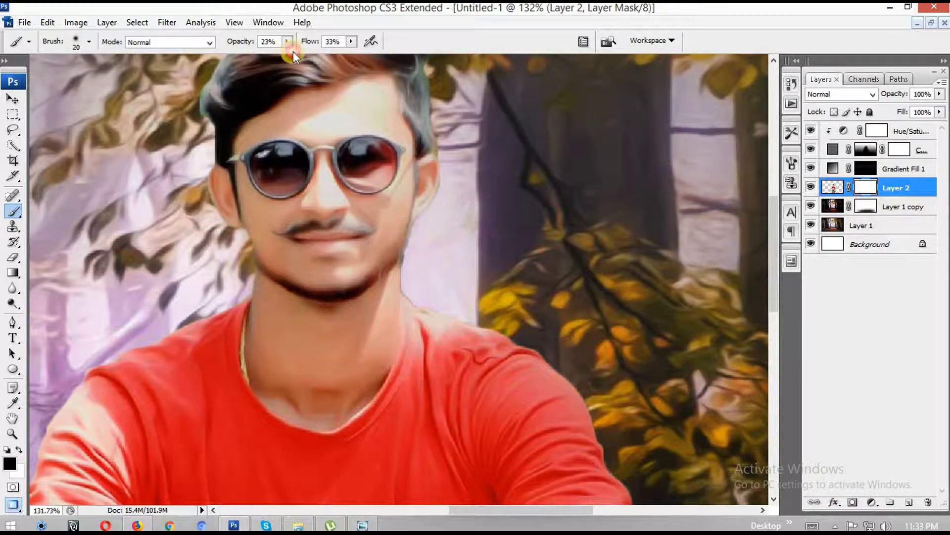
pyautogui.moveTo(354, 43); pyautogui.dragTo(369, 58)
pyautogui.press('[')
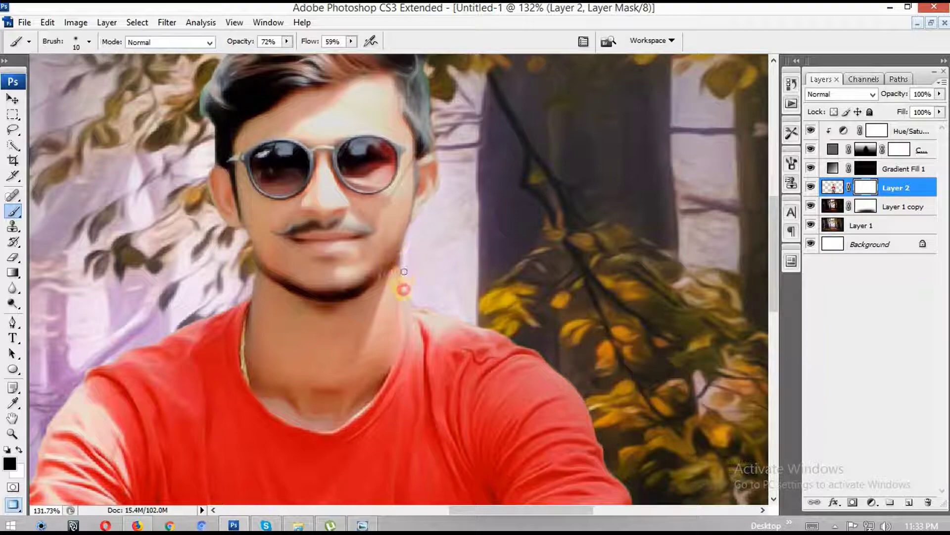
pyautogui.moveTo(437, 313)
pyautogui.mouseDown()
pyautogui.moveTo(541, 333)
pyautogui.moveTo(585, 363)
pyautogui.mouseUp()
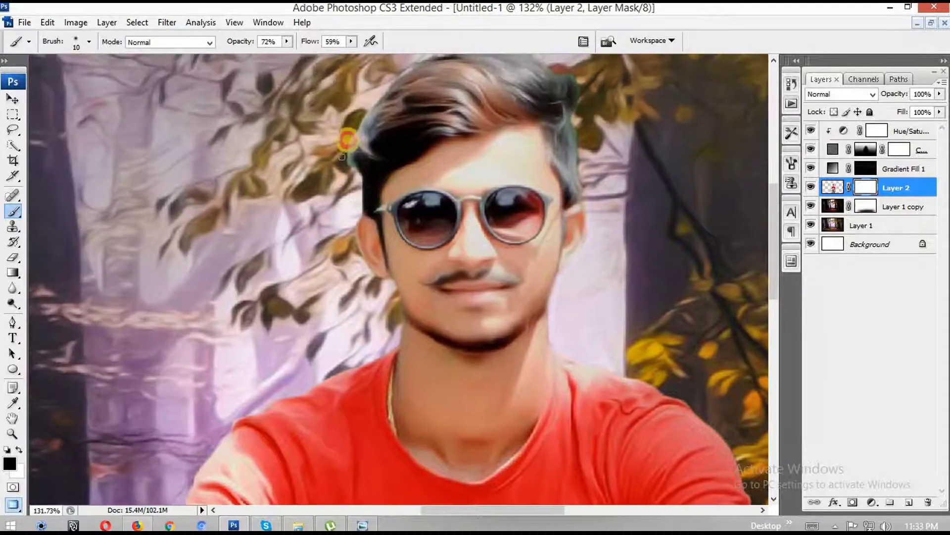
pyautogui.scroll(2, 544, 101)
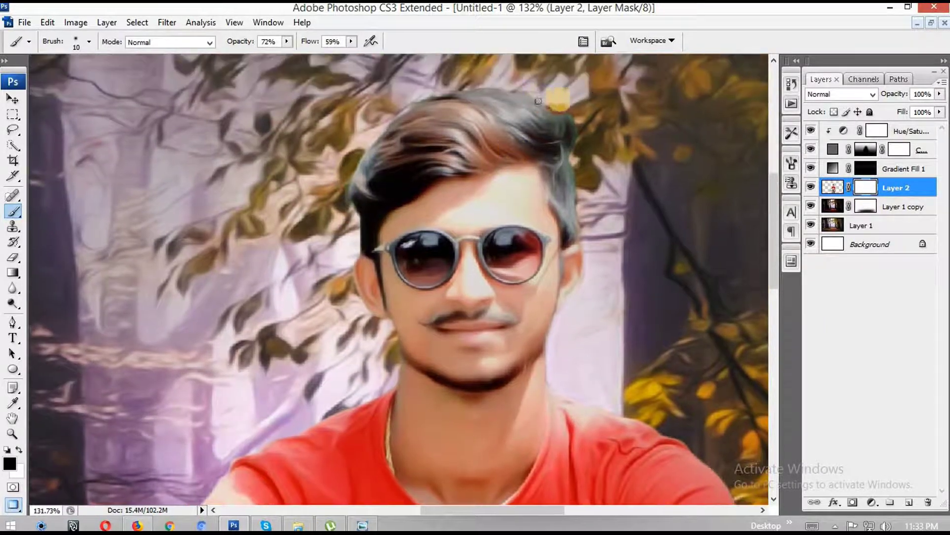
pyautogui.scroll(-10, 483, 254)
pyautogui.scroll(-4, 339, 322)
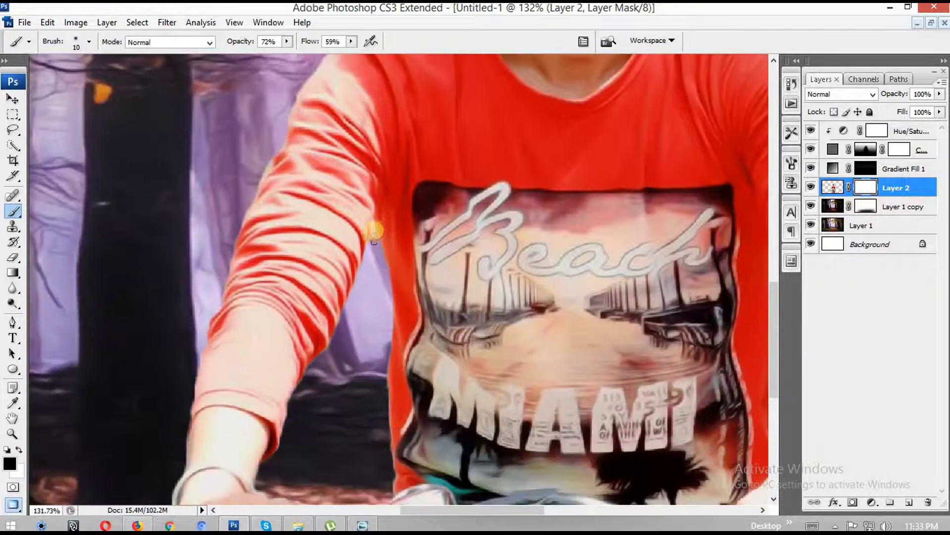
pyautogui.scroll(-10, 328, 180)
pyautogui.scroll(-5, 317, 195)
pyautogui.hscroll(8, 318, 195)
pyautogui.hscroll(3, 346, 248)
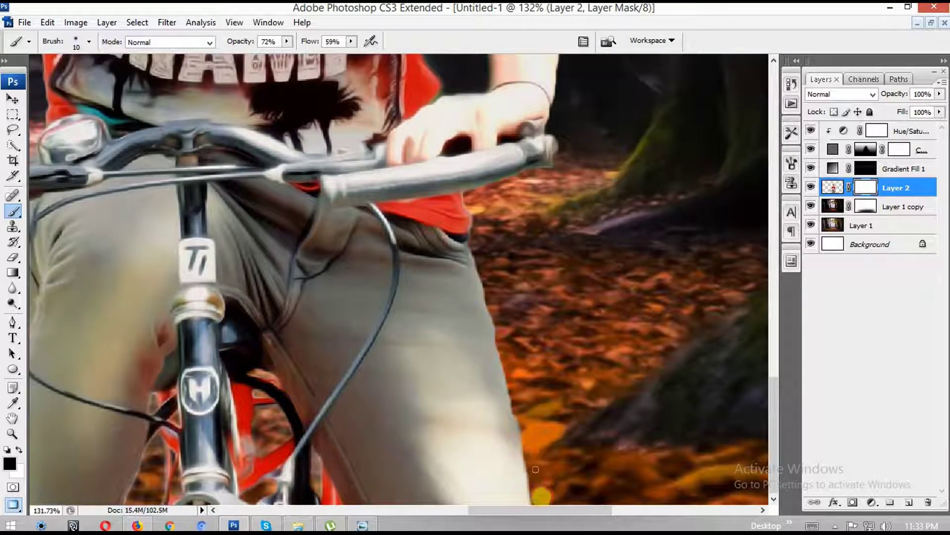
pyautogui.scroll(4, 523, 286)
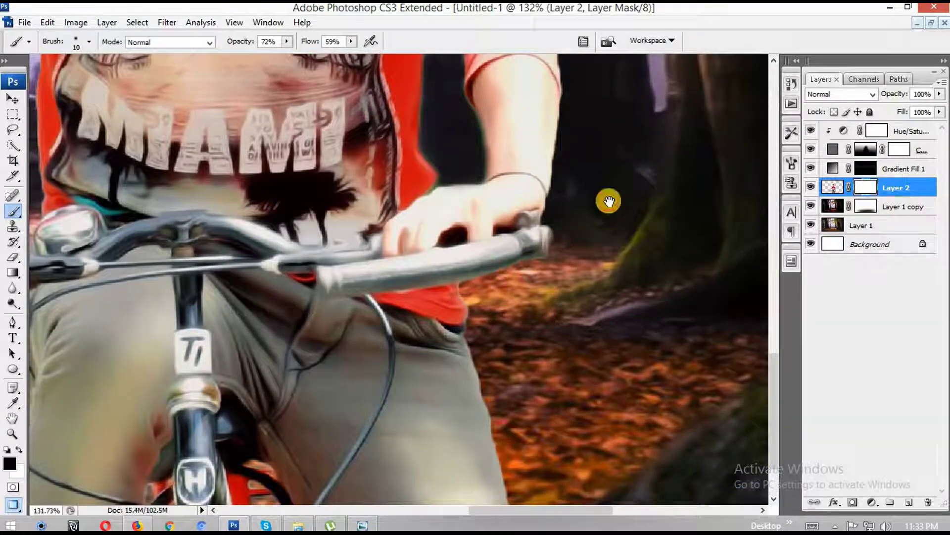
pyautogui.scroll(6, 428, 261)
pyautogui.scroll(10, 452, 314)
pyautogui.scroll(4, 410, 275)
pyautogui.scroll(3, 492, 373)
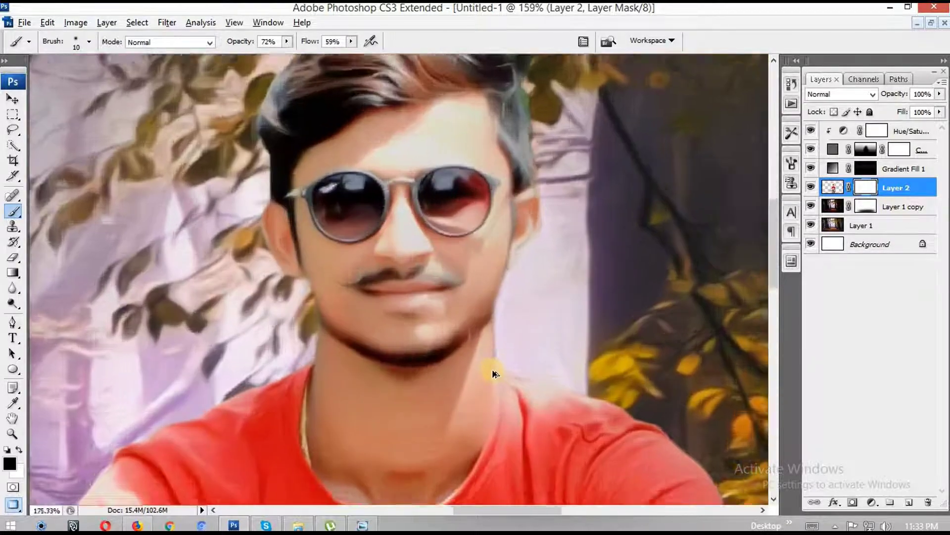
pyautogui.scroll(2, 399, 365)
pyautogui.moveTo(389, 288); pyautogui.dragTo(395, 272)
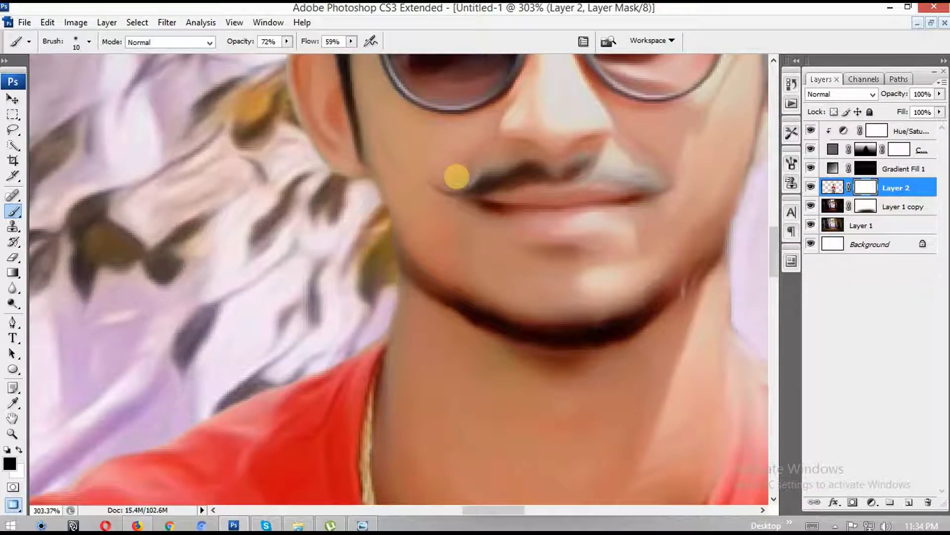
# - Clone-stamp the rough ear edge, then apply Layer 2's layer mask permanently
pyautogui.press('s')
pyautogui.moveTo(376, 176)
pyautogui.mouseDown()
pyautogui.moveTo(391, 228)
pyautogui.moveTo(375, 166)
pyautogui.moveTo(367, 167)
pyautogui.moveTo(372, 179)
pyautogui.mouseUp()
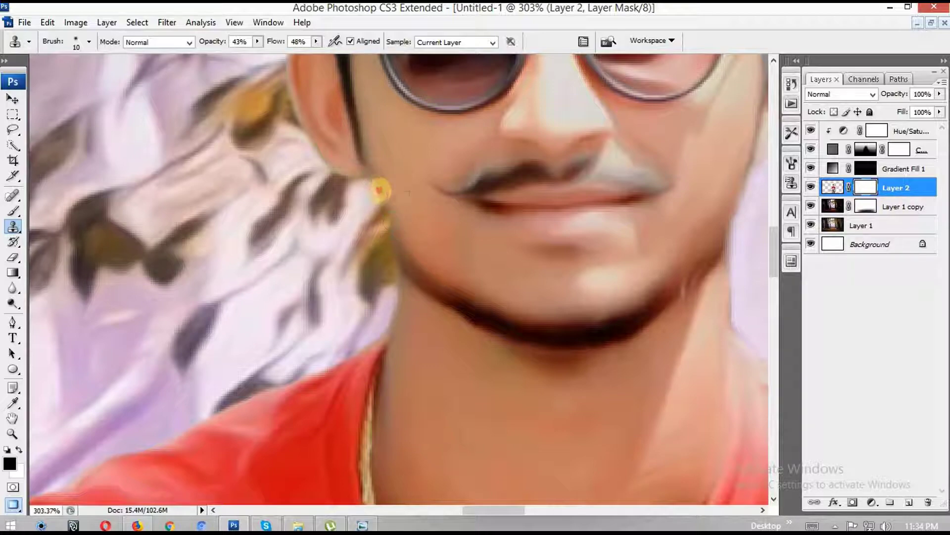
pyautogui.scroll(-2, 514, 215)
pyautogui.rightClick(866, 191)
pyautogui.click(850, 242)
# - Clone away the remaining roughness along the ear and jaw edge
pyautogui.scroll(2, 421, 208)
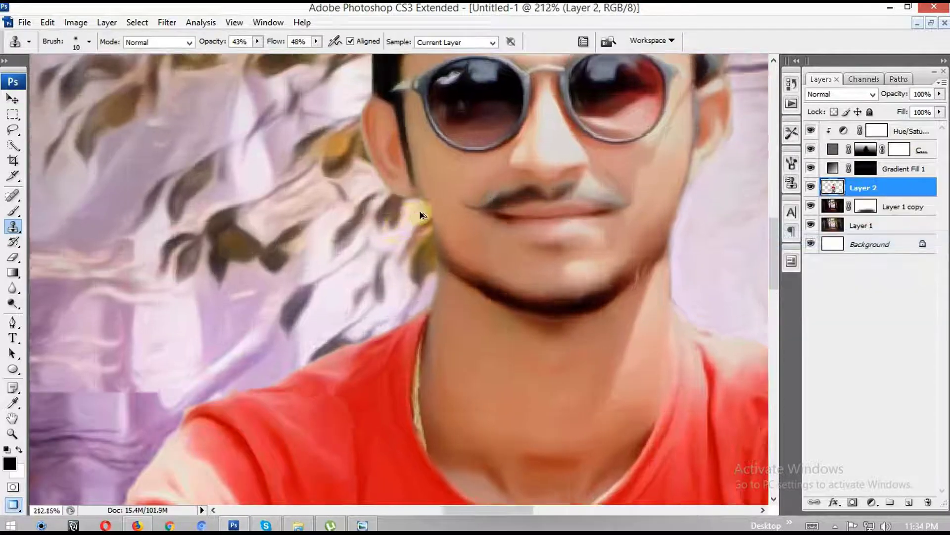
pyautogui.scroll(1, 461, 140)
pyautogui.moveTo(444, 181)
pyautogui.mouseDown()
pyautogui.moveTo(465, 239)
pyautogui.moveTo(442, 178)
pyautogui.moveTo(482, 257)
pyautogui.moveTo(450, 195)
pyautogui.moveTo(509, 262)
pyautogui.mouseUp()
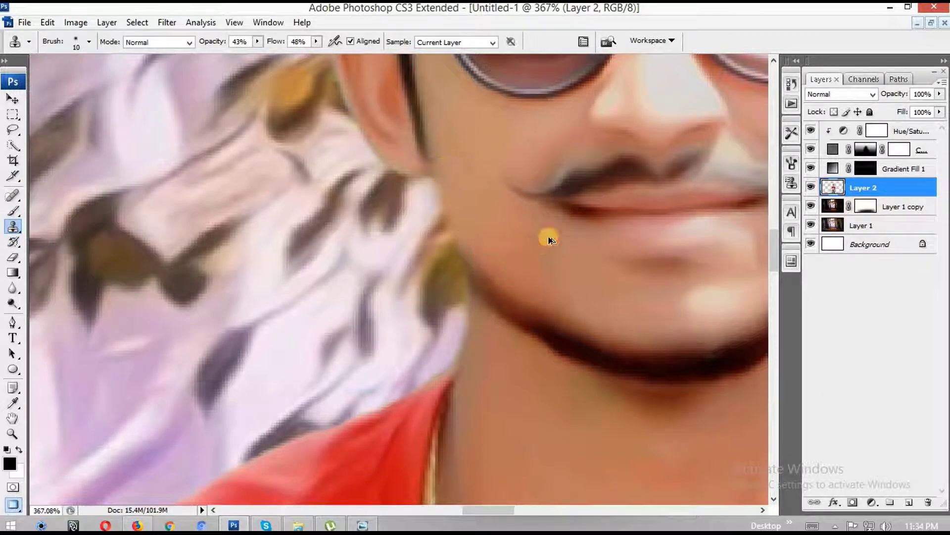
pyautogui.scroll(-5, 643, 258)
pyautogui.scroll(-3, 700, 287)
pyautogui.scroll(-4, 675, 287)
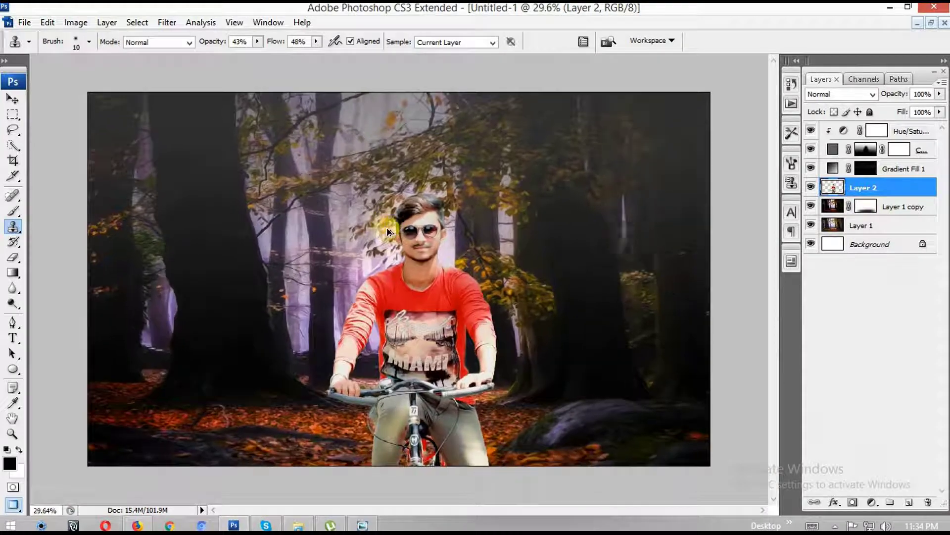
# - Add a Color Balance adjustment layer above Hue/Saturation with midtones -10, +15, -7
pyautogui.click(877, 130)
pyautogui.click(871, 502)
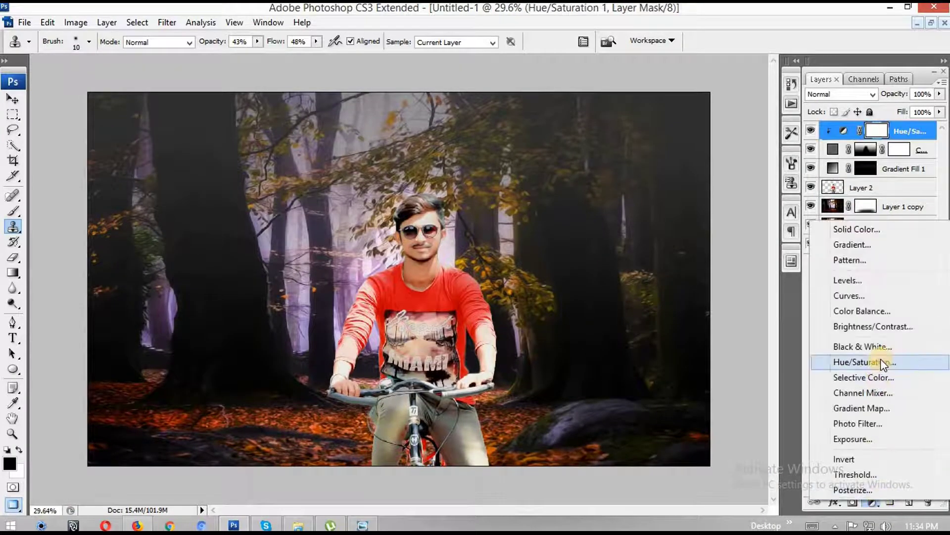
pyautogui.click(864, 311)
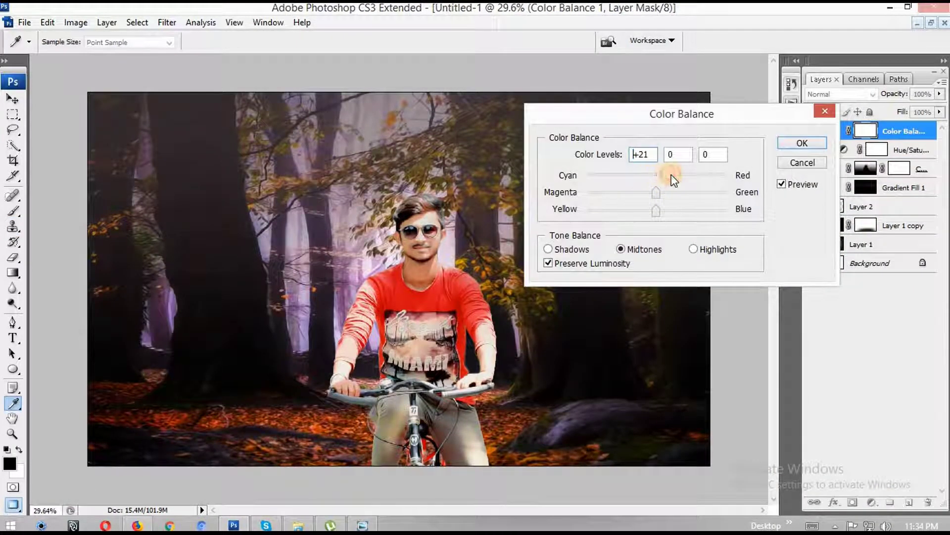
pyautogui.moveTo(653, 177)
pyautogui.mouseDown()
pyautogui.moveTo(676, 197)
pyautogui.moveTo(660, 195)
pyautogui.moveTo(660, 213)
pyautogui.moveTo(652, 178)
pyautogui.mouseUp()
pyautogui.click(677, 211)
pyautogui.moveTo(668, 213); pyautogui.dragTo(652, 218)
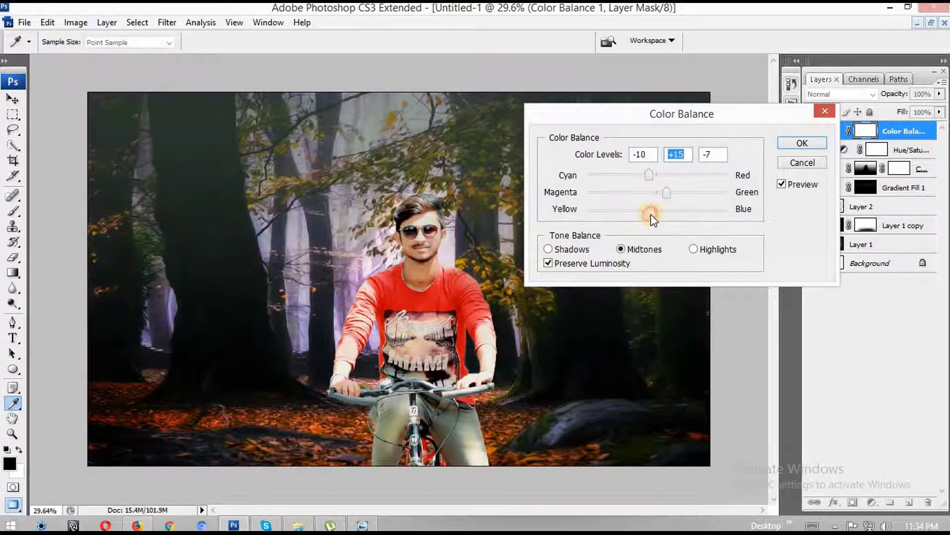
pyautogui.click(798, 143)
pyautogui.scroll(3, 403, 274)
pyautogui.scroll(-2, 381, 287)
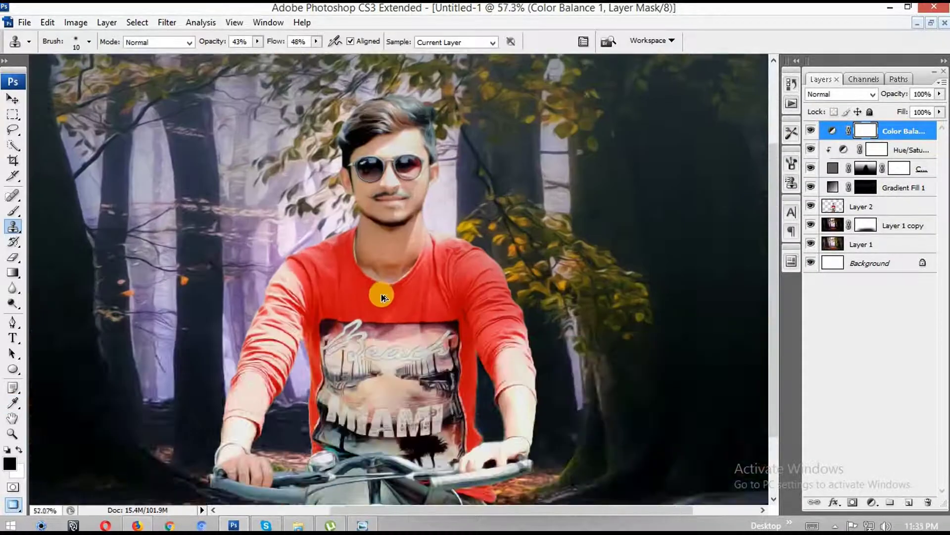
pyautogui.scroll(-3, 381, 287)
# - Crop the image to a near-square frame around the cyclist, widening the left edge slightly
pyautogui.click(16, 156)
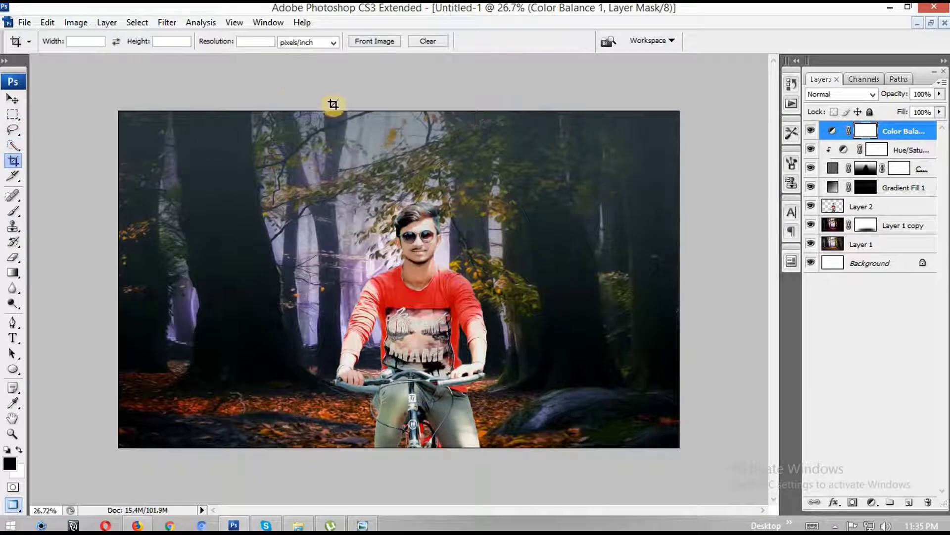
pyautogui.moveTo(245, 112); pyautogui.dragTo(607, 447)
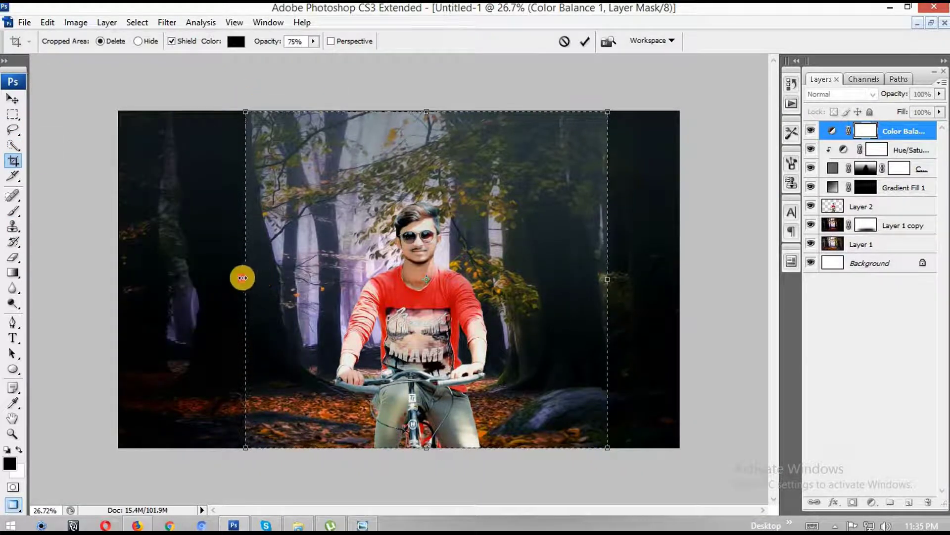
pyautogui.moveTo(246, 279); pyautogui.dragTo(239, 279)
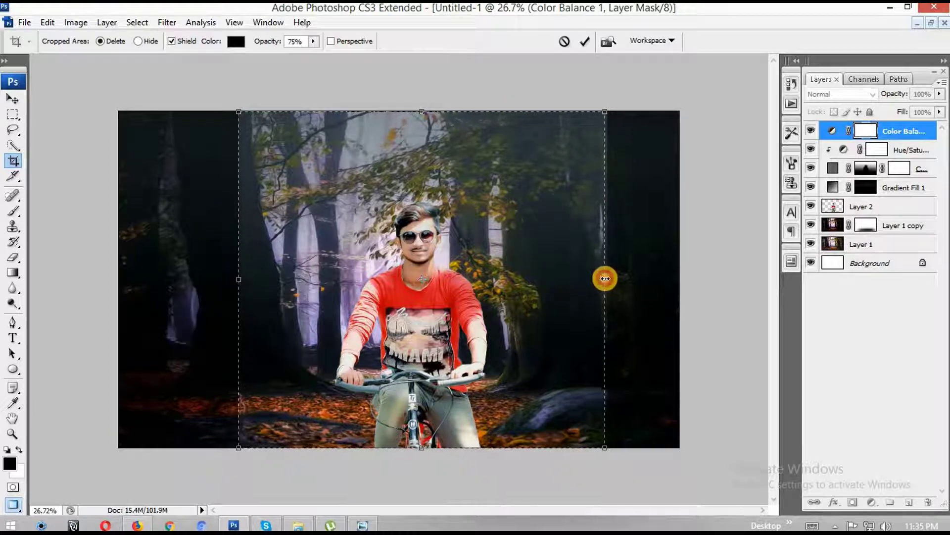
pyautogui.press('Return')
pyautogui.hotkey('ctrl', '0')
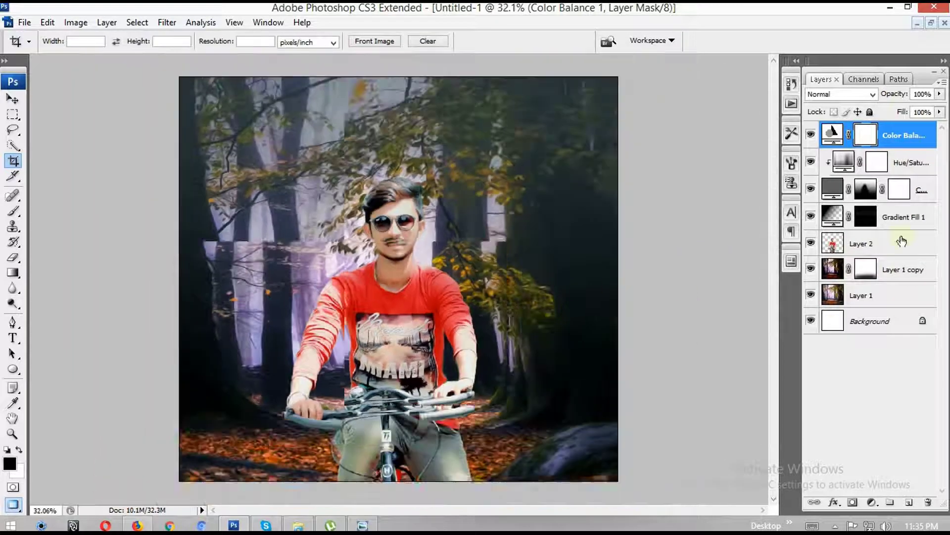
pyautogui.click(871, 499)
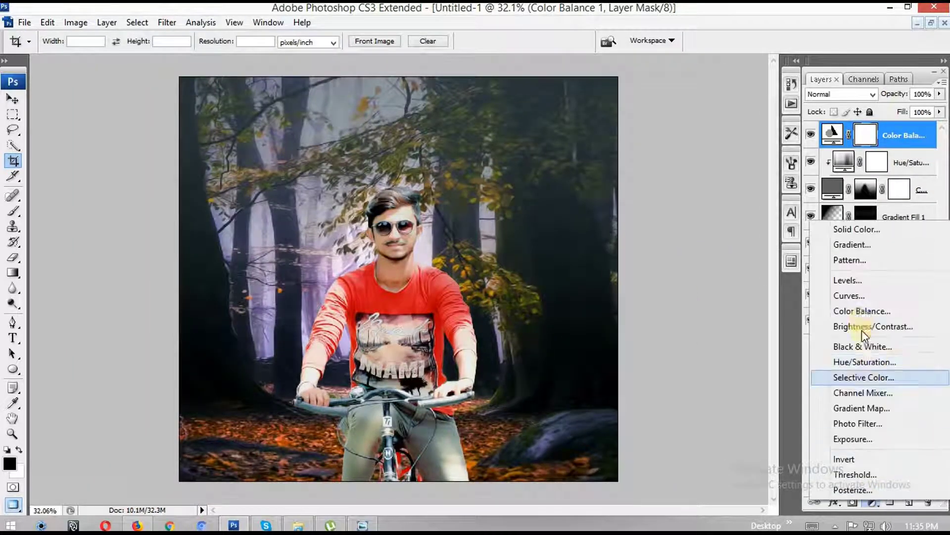
# - Add a Levels adjustment layer with inputs 5, 0.88 and 223, then add a Brightness/Contrast layer
pyautogui.click(864, 278)
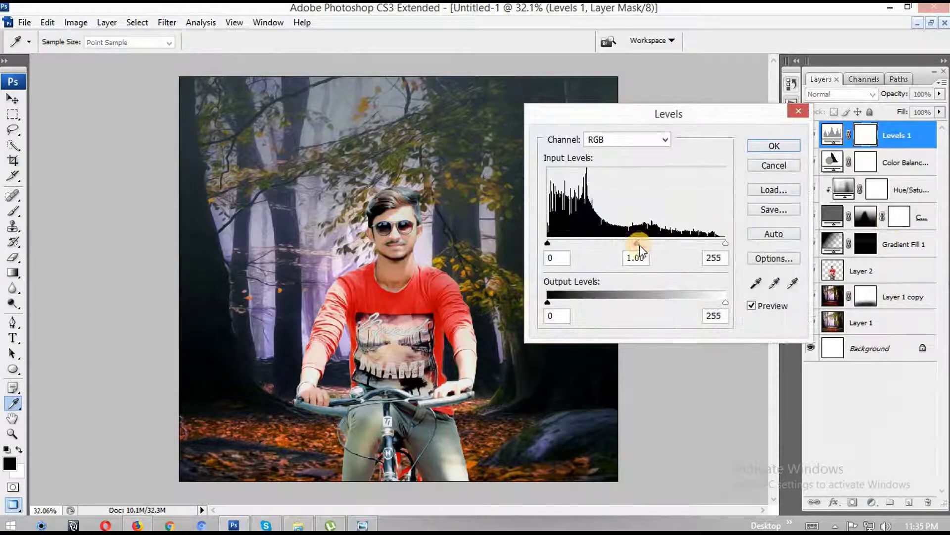
pyautogui.moveTo(637, 244); pyautogui.dragTo(644, 245)
pyautogui.moveTo(714, 245); pyautogui.dragTo(704, 245)
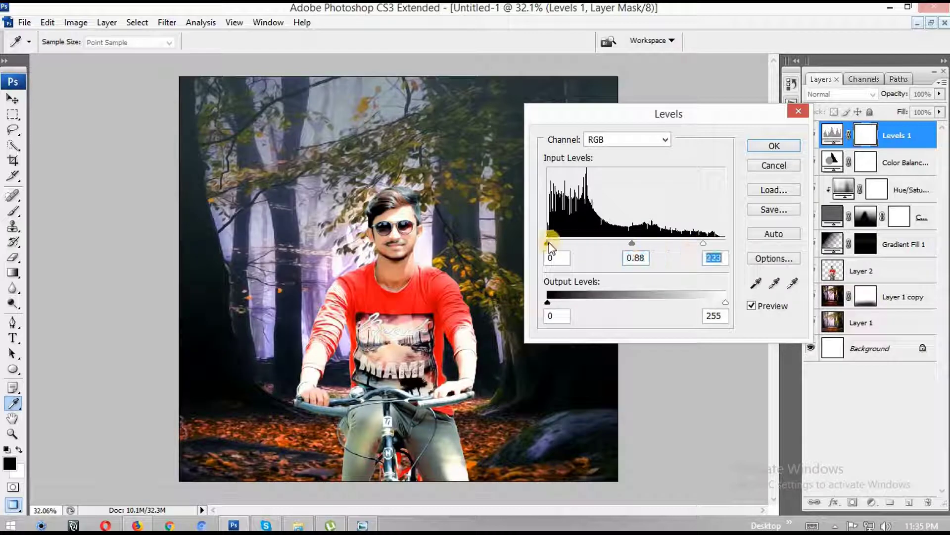
pyautogui.moveTo(548, 243); pyautogui.dragTo(556, 246)
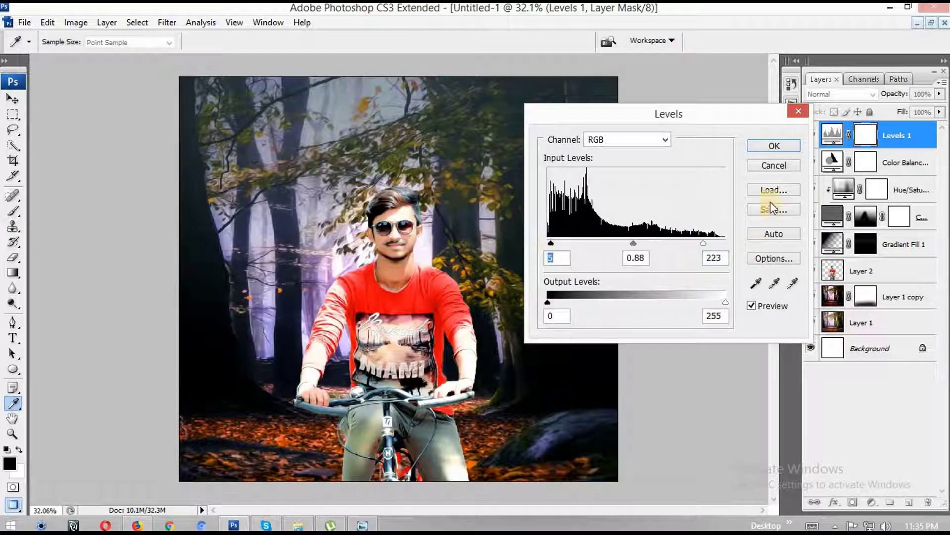
pyautogui.click(752, 306)
pyautogui.click(752, 306)
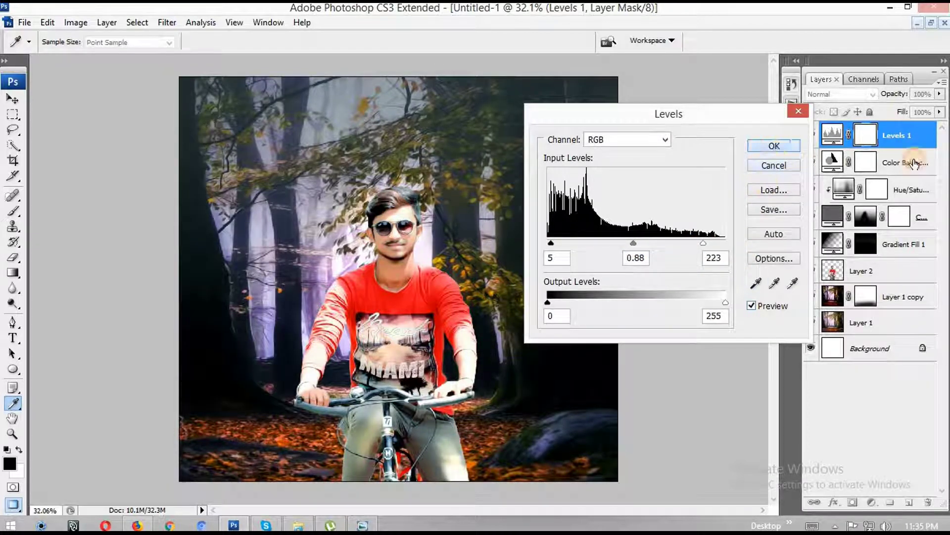
pyautogui.press('Return')
pyautogui.click(872, 502)
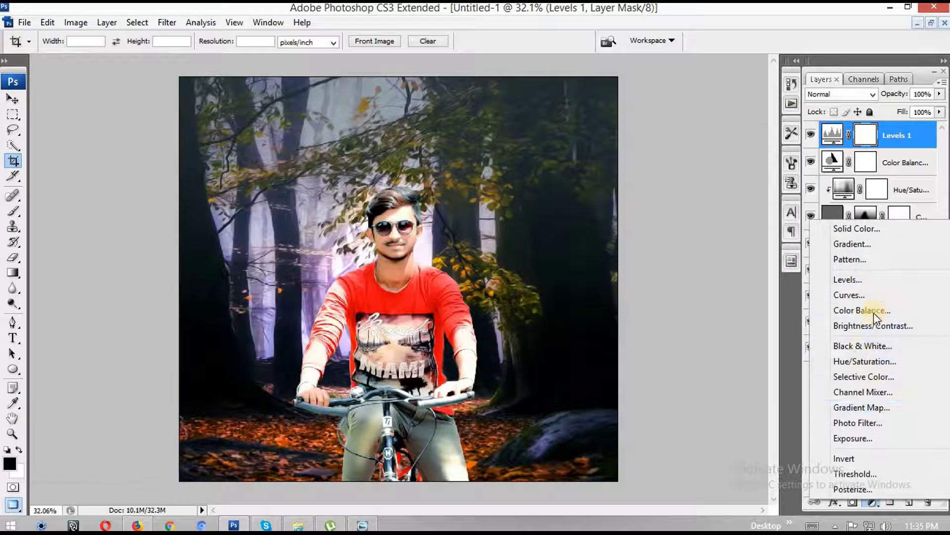
pyautogui.click(874, 325)
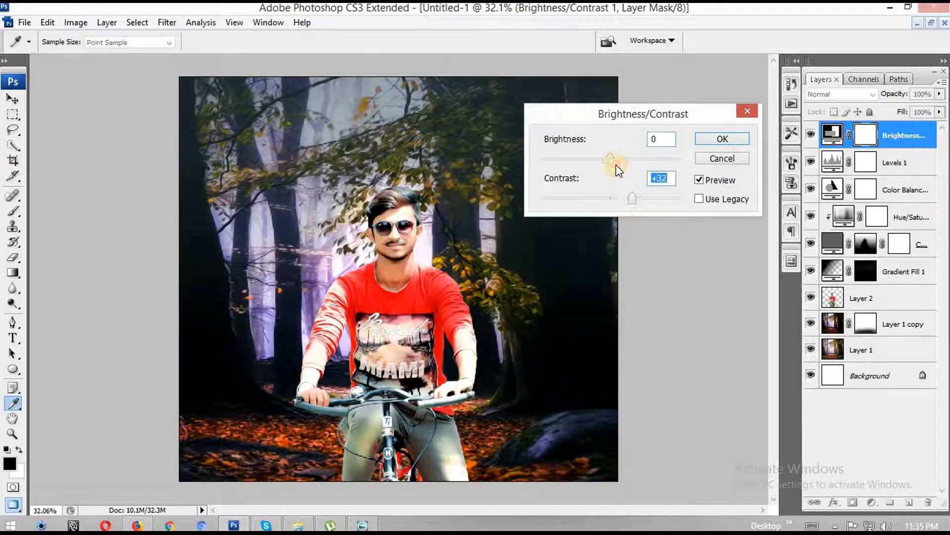
# - Set brightness +11 and contrast +32, then add a Color Balance layer shifting midtones toward blue
pyautogui.moveTo(616, 165); pyautogui.dragTo(616, 163)
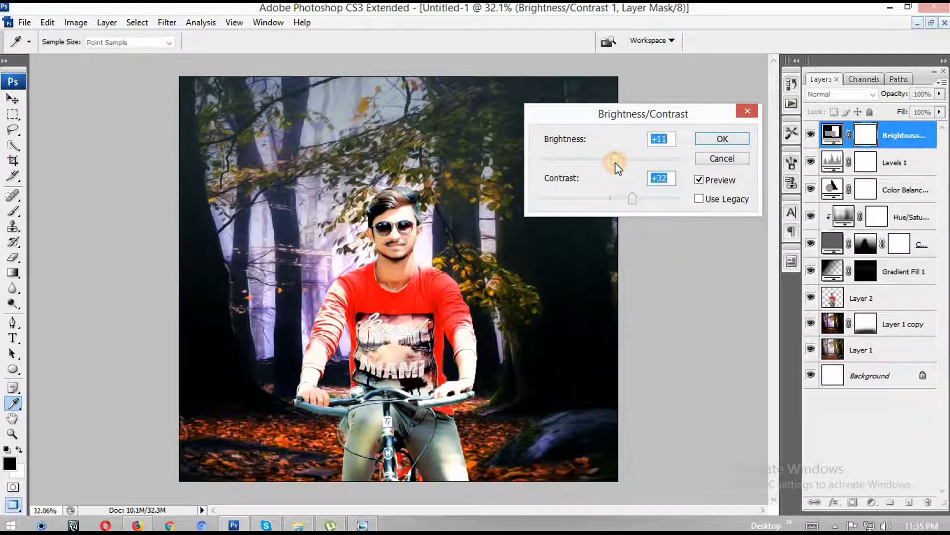
pyautogui.click(699, 179)
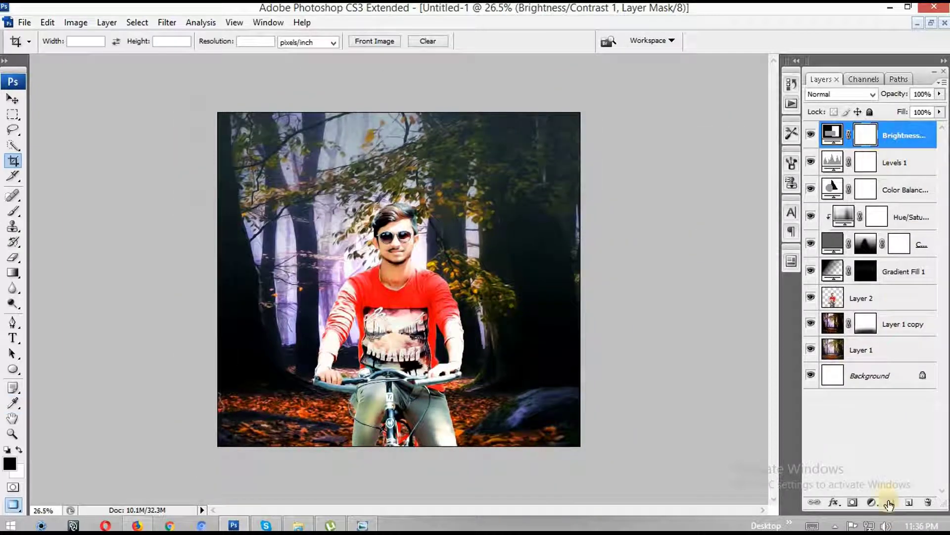
pyautogui.click(871, 502)
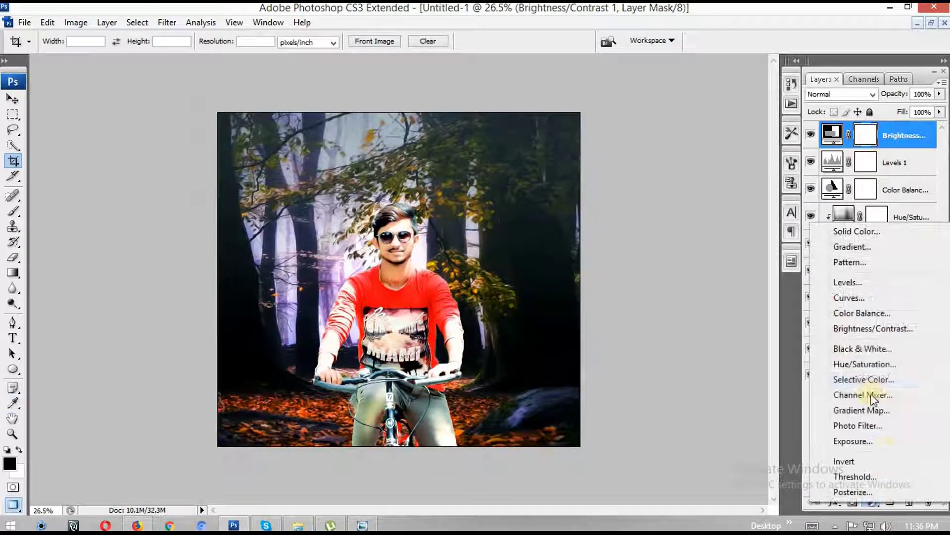
pyautogui.click(875, 313)
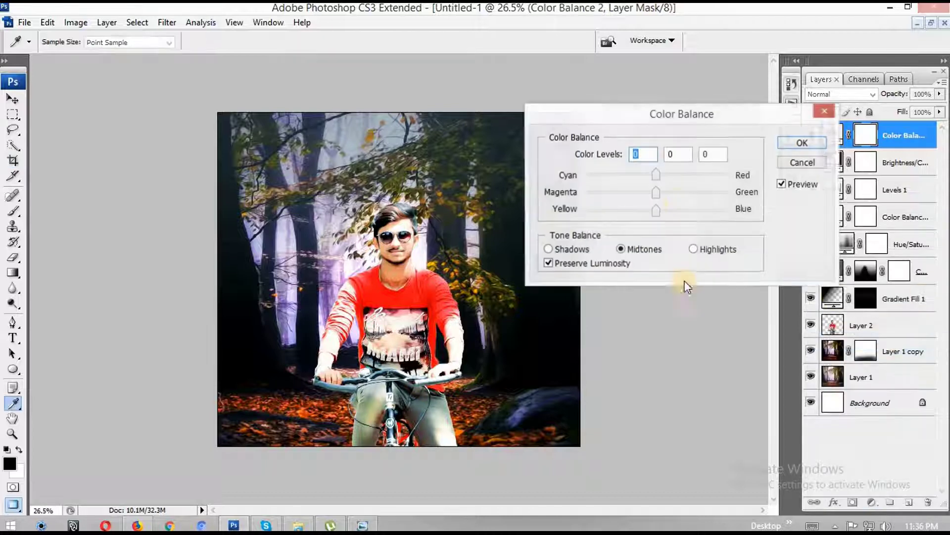
pyautogui.moveTo(656, 174); pyautogui.dragTo(670, 173)
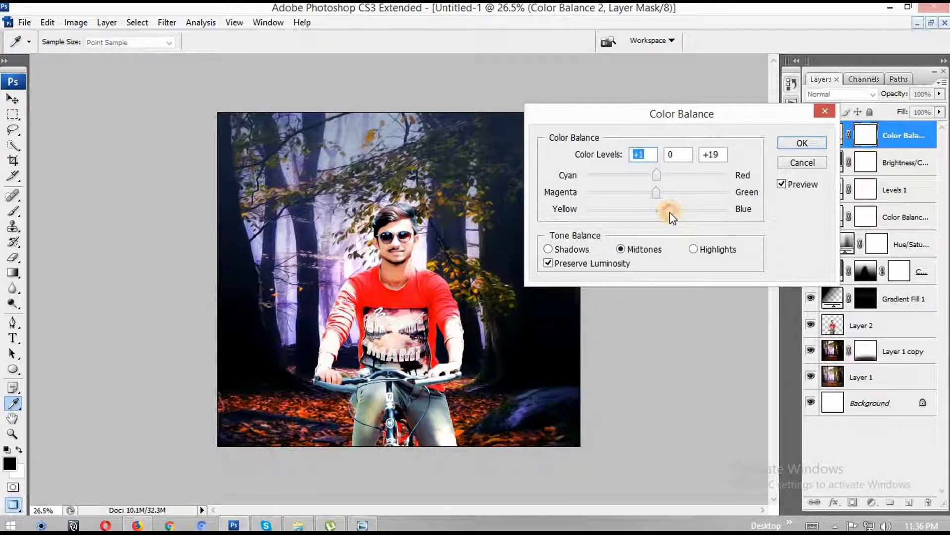
pyautogui.moveTo(656, 176); pyautogui.dragTo(650, 176)
pyautogui.click(803, 144)
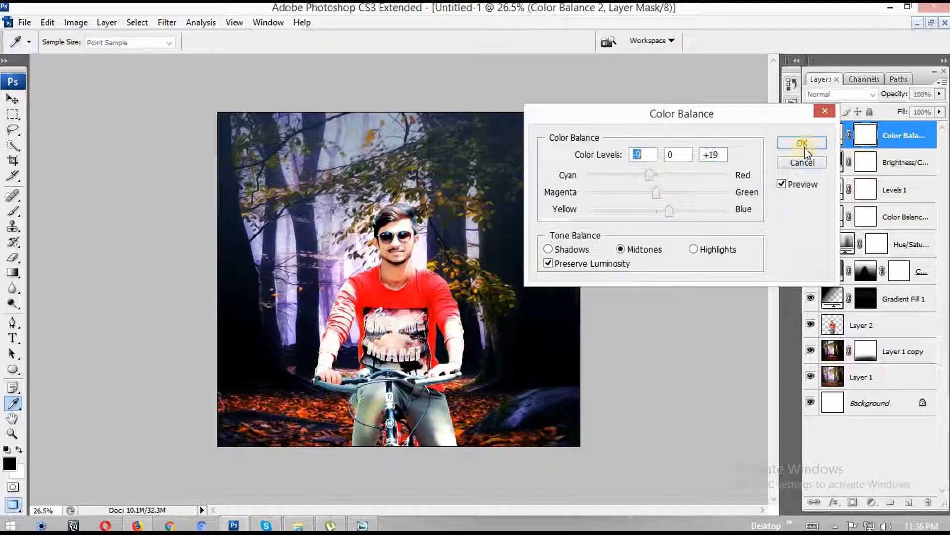
pyautogui.press('c')
pyautogui.scroll(3, 424, 282)
pyautogui.scroll(2, 441, 335)
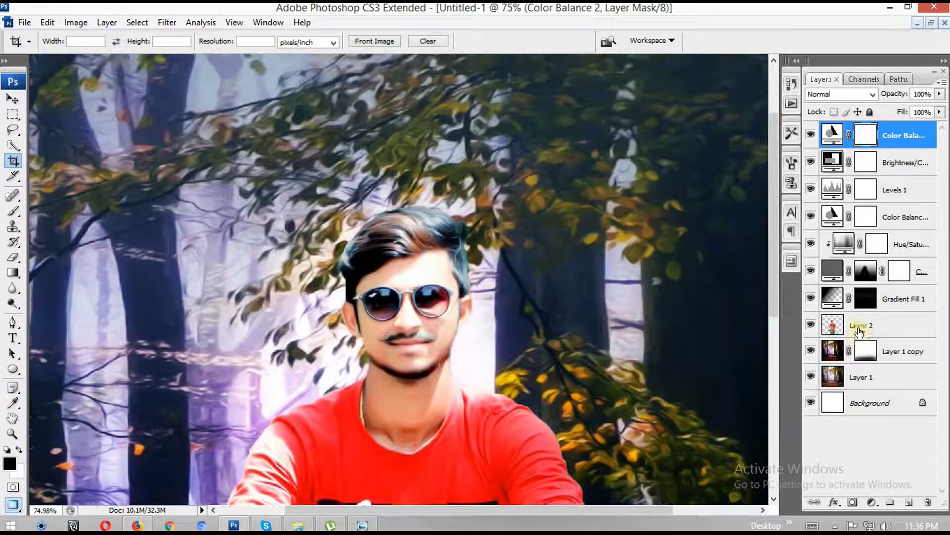
# - On Layer 2, smudge the cyclist's hair edge into the leaves with the Smudge tool
pyautogui.click(858, 331)
pyautogui.scroll(2, 327, 197)
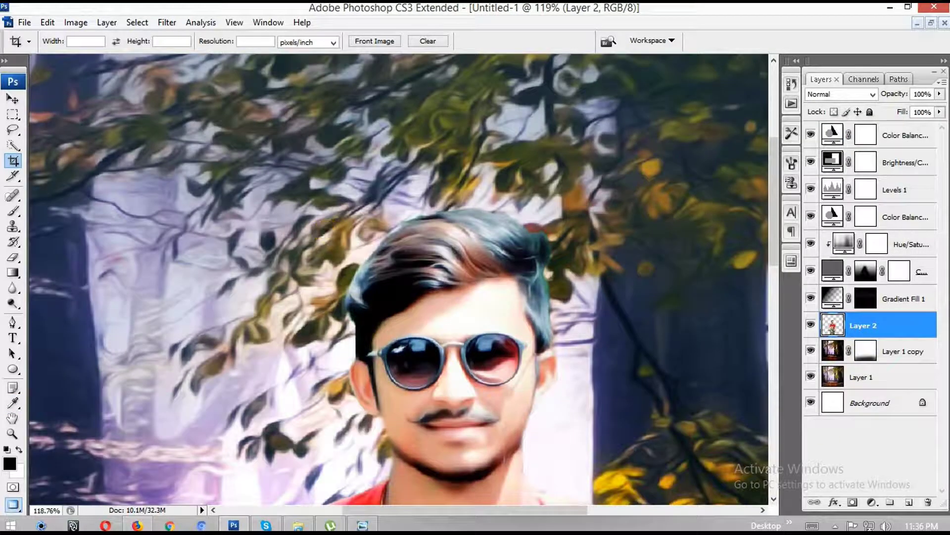
pyautogui.rightClick(14, 297)
pyautogui.click(63, 314)
pyautogui.scroll(1, 549, 242)
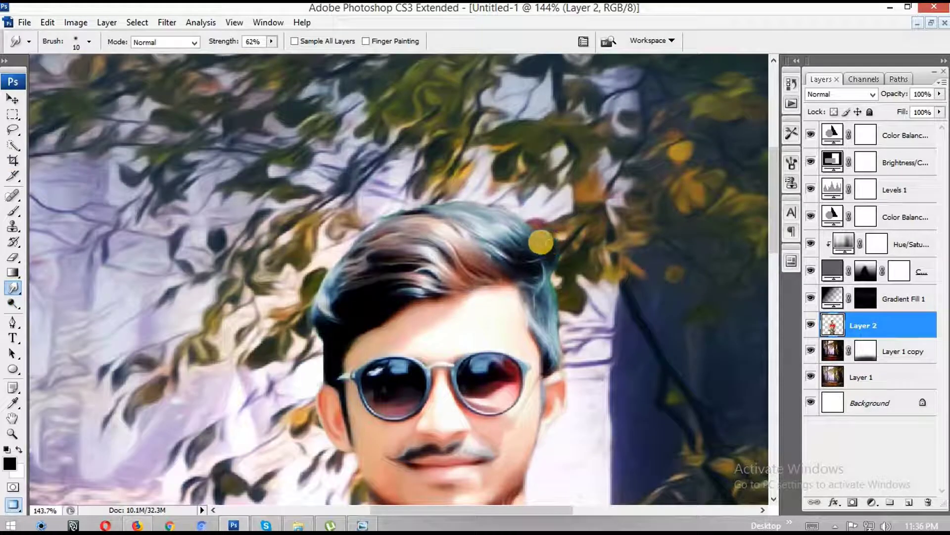
pyautogui.moveTo(543, 241)
pyautogui.mouseDown()
pyautogui.moveTo(463, 188)
pyautogui.moveTo(408, 233)
pyautogui.moveTo(315, 237)
pyautogui.moveTo(472, 274)
pyautogui.moveTo(415, 291)
pyautogui.moveTo(392, 260)
pyautogui.moveTo(407, 307)
pyautogui.moveTo(402, 298)
pyautogui.moveTo(435, 276)
pyautogui.moveTo(339, 219)
pyautogui.moveTo(464, 266)
pyautogui.moveTo(460, 225)
pyautogui.moveTo(482, 254)
pyautogui.moveTo(548, 279)
pyautogui.moveTo(477, 276)
pyautogui.moveTo(345, 295)
pyautogui.moveTo(312, 322)
pyautogui.moveTo(338, 310)
pyautogui.mouseUp()
# - Refine the hair above the left forehead and at the top of the head with smaller brushes
pyautogui.press(']')
pyautogui.press('[')
pyautogui.moveTo(304, 336)
pyautogui.mouseDown()
pyautogui.moveTo(327, 321)
pyautogui.moveTo(318, 273)
pyautogui.moveTo(361, 239)
pyautogui.moveTo(331, 239)
pyautogui.moveTo(340, 197)
pyautogui.moveTo(384, 193)
pyautogui.mouseUp()
pyautogui.press('[')
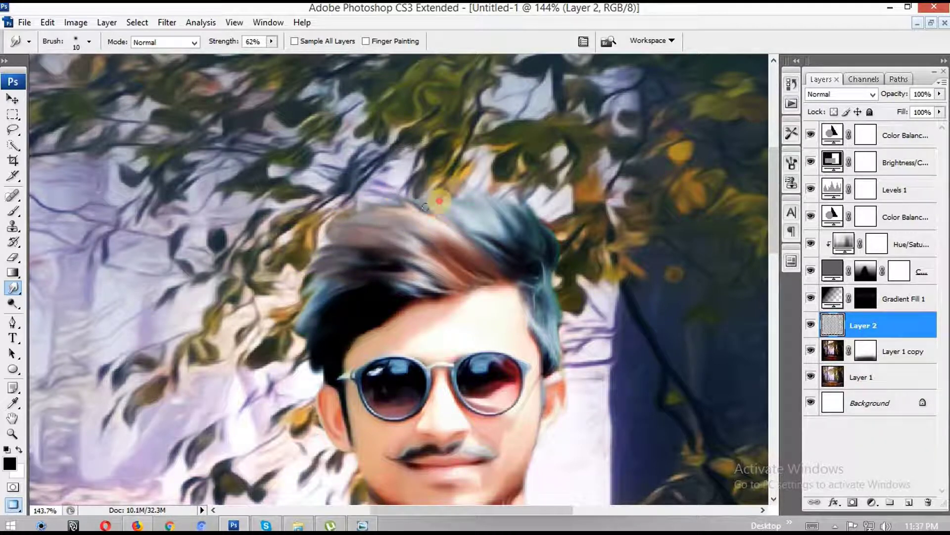
pyautogui.moveTo(422, 217); pyautogui.dragTo(458, 192)
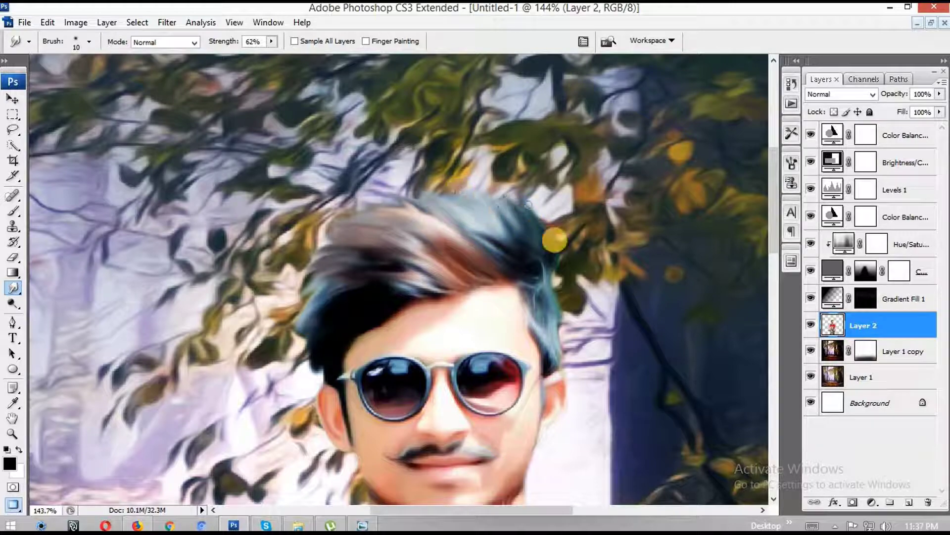
pyautogui.scroll(-3, 419, 306)
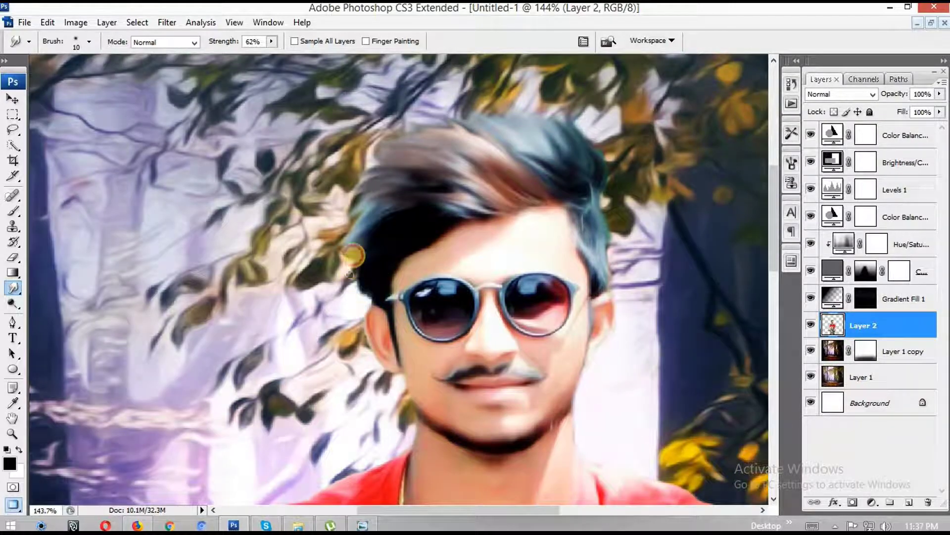
pyautogui.hscroll(2, 574, 260)
# - Clone smooth skin over the hairline and across the cyclist's forehead
pyautogui.press('s')
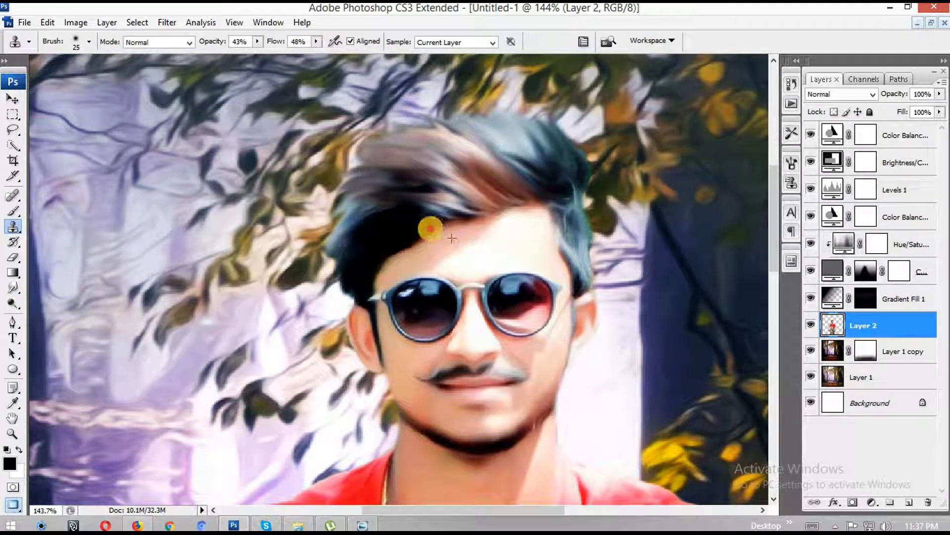
pyautogui.moveTo(418, 231)
pyautogui.mouseDown()
pyautogui.moveTo(391, 254)
pyautogui.moveTo(391, 240)
pyautogui.moveTo(425, 241)
pyautogui.mouseUp()
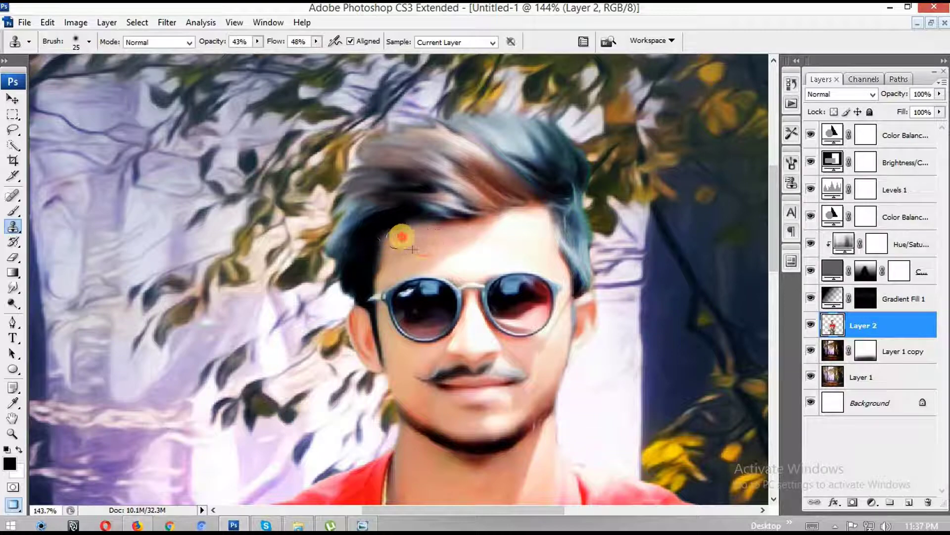
pyautogui.moveTo(429, 238); pyautogui.dragTo(472, 238)
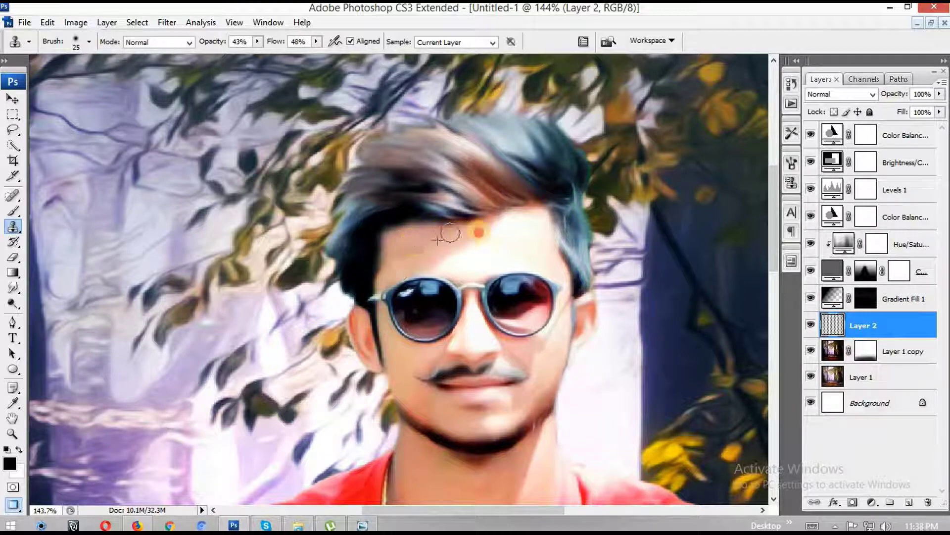
pyautogui.scroll(-3, 555, 260)
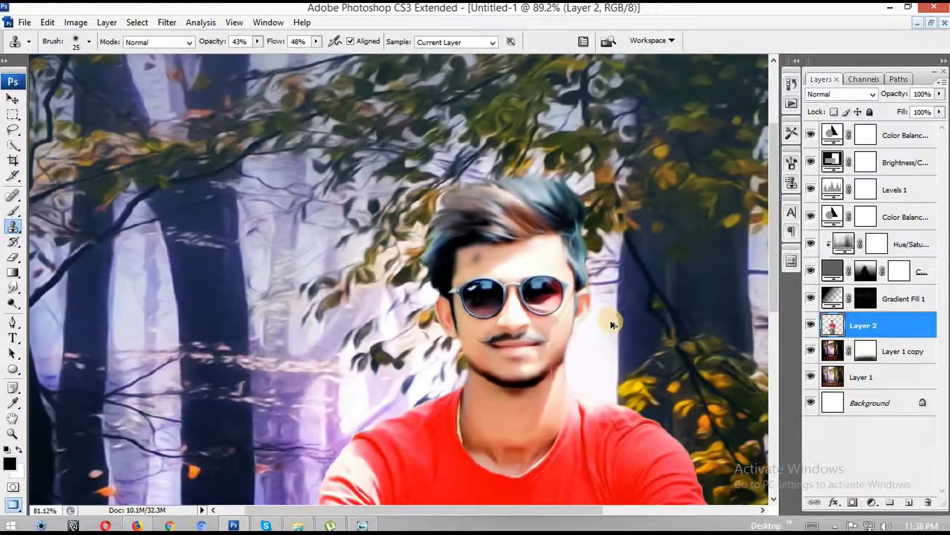
pyautogui.scroll(-2, 609, 319)
pyautogui.scroll(5, 382, 386)
# - Dab clean skin over the remaining forehead marks and spots
pyautogui.click(331, 278)
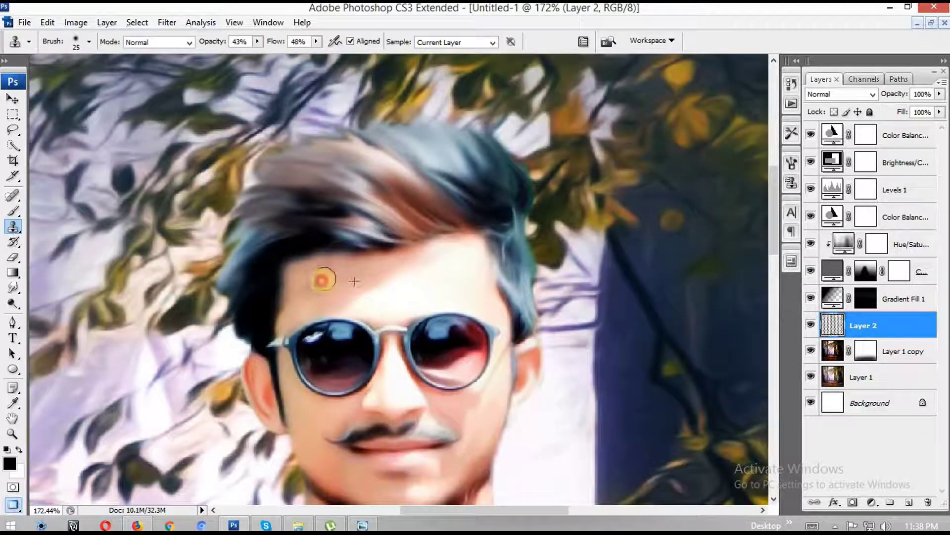
pyautogui.moveTo(347, 269); pyautogui.dragTo(382, 285)
pyautogui.moveTo(305, 298)
pyautogui.mouseDown()
pyautogui.moveTo(329, 280)
pyautogui.moveTo(424, 257)
pyautogui.mouseUp()
pyautogui.moveTo(314, 270); pyautogui.dragTo(384, 269)
pyautogui.moveTo(317, 287)
pyautogui.mouseDown()
pyautogui.moveTo(341, 280)
pyautogui.moveTo(302, 274)
pyautogui.mouseUp()
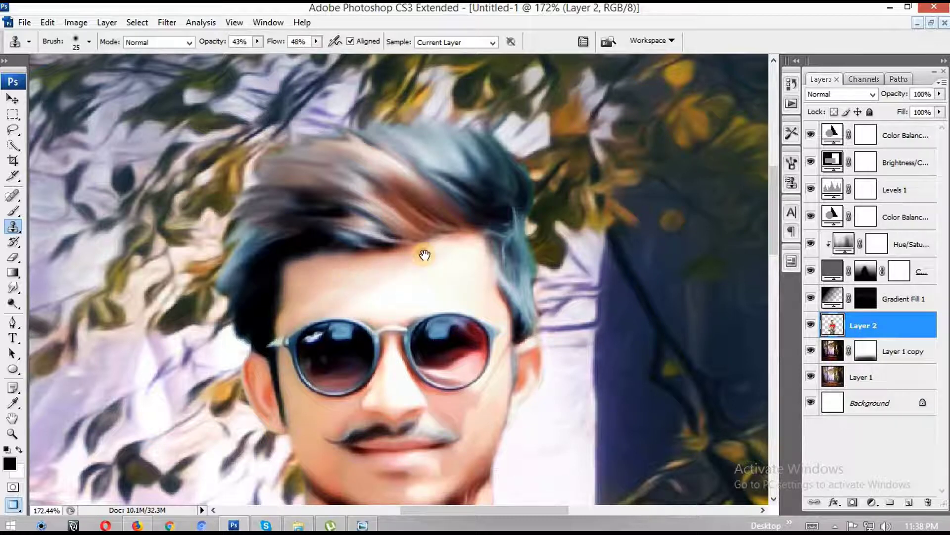
pyautogui.moveTo(425, 255); pyautogui.dragTo(443, 267)
pyautogui.click(14, 287)
# - Smudge the left and right hair edges into the orange leaves at 62% strength
pyautogui.moveTo(427, 169); pyautogui.dragTo(444, 207)
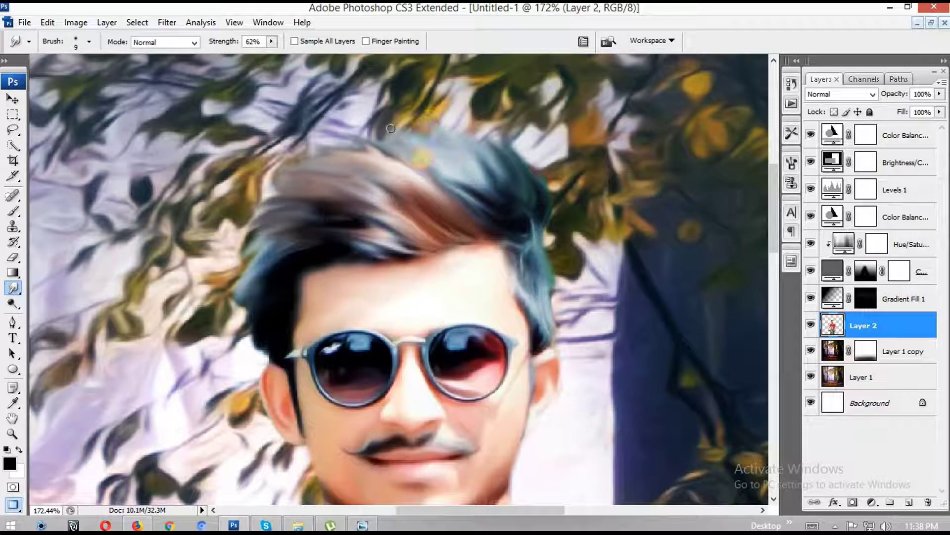
pyautogui.moveTo(254, 283); pyautogui.dragTo(257, 299)
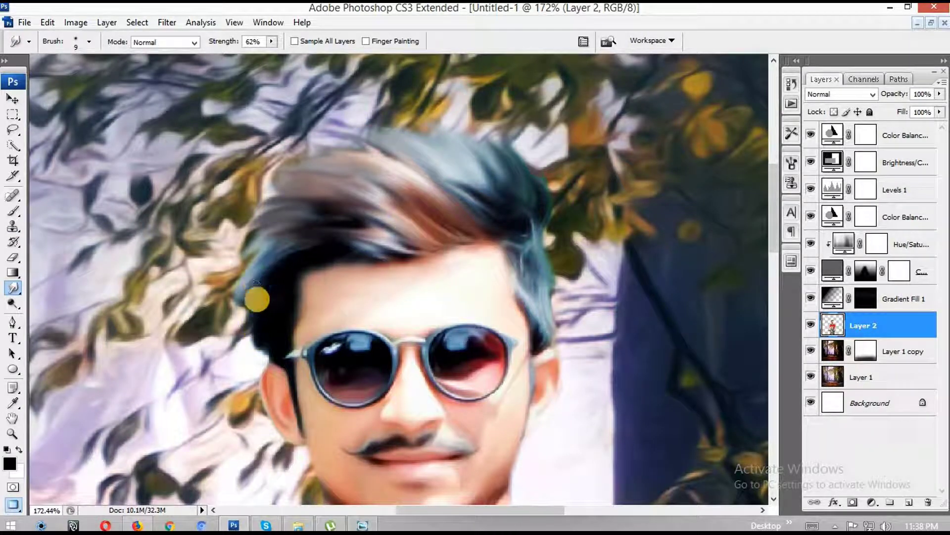
pyautogui.moveTo(276, 239)
pyautogui.mouseDown()
pyautogui.moveTo(237, 270)
pyautogui.moveTo(261, 236)
pyautogui.mouseUp()
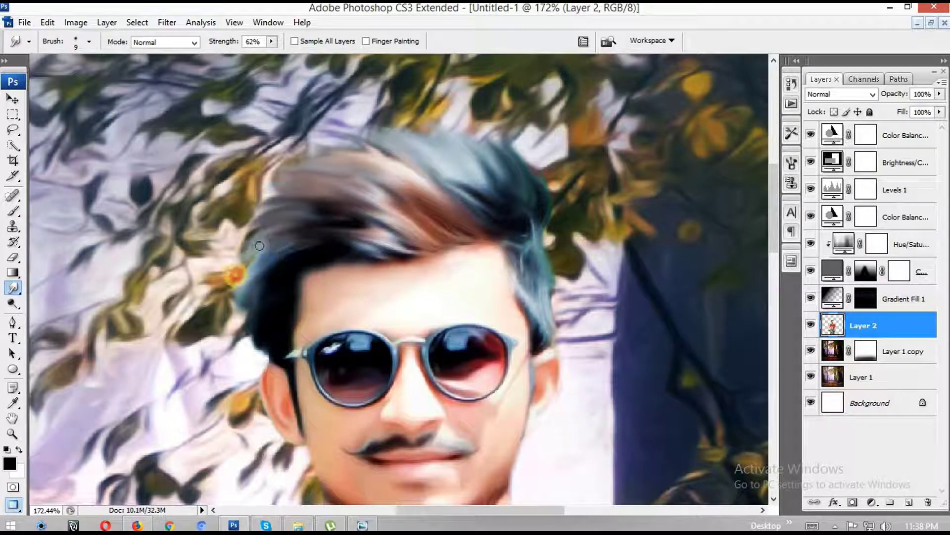
pyautogui.moveTo(495, 234)
pyautogui.mouseDown()
pyautogui.moveTo(564, 295)
pyautogui.moveTo(544, 321)
pyautogui.mouseUp()
pyautogui.scroll(-1, 561, 299)
pyautogui.scroll(-1, 562, 299)
pyautogui.scroll(-3, 510, 313)
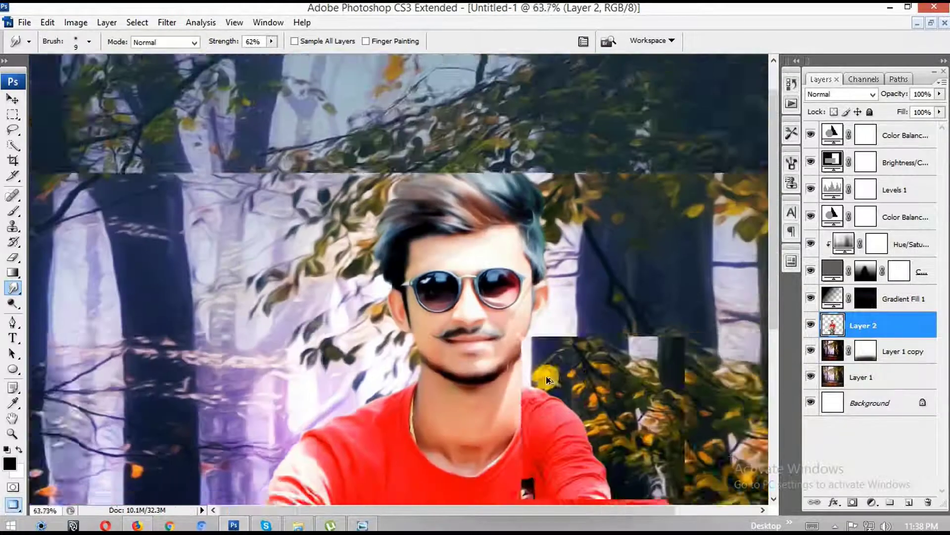
pyautogui.scroll(-2, 550, 380)
pyautogui.scroll(-1, 547, 377)
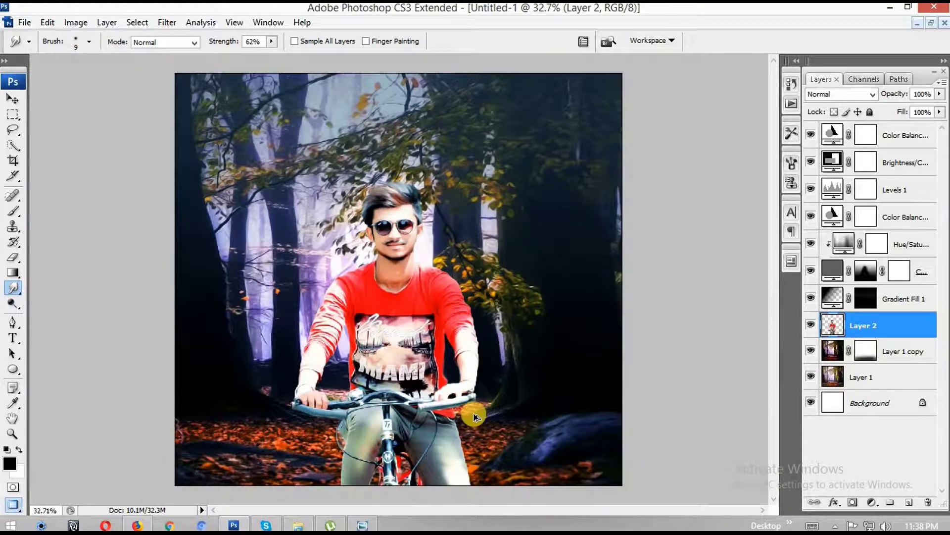
pyautogui.scroll(2, 462, 403)
pyautogui.scroll(2, 462, 403)
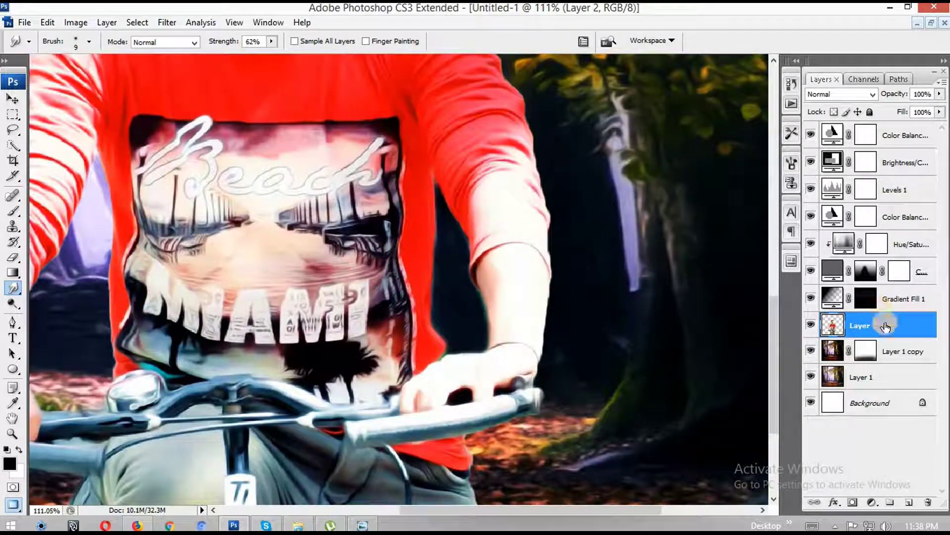
# - Darken the man's midtones with Levels, setting the midtone value to 0.59
pyautogui.click(71, 22)
pyautogui.click(259, 60)
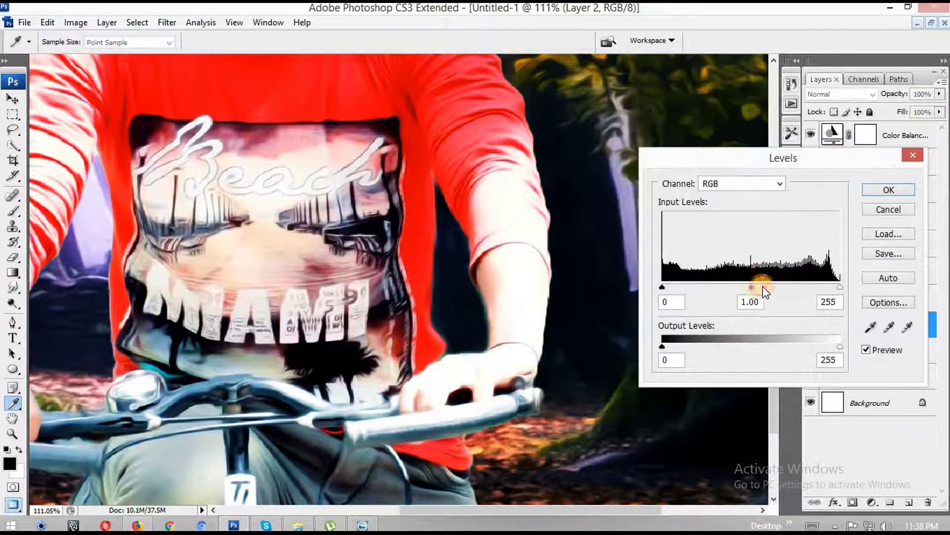
pyautogui.moveTo(765, 291); pyautogui.dragTo(780, 286)
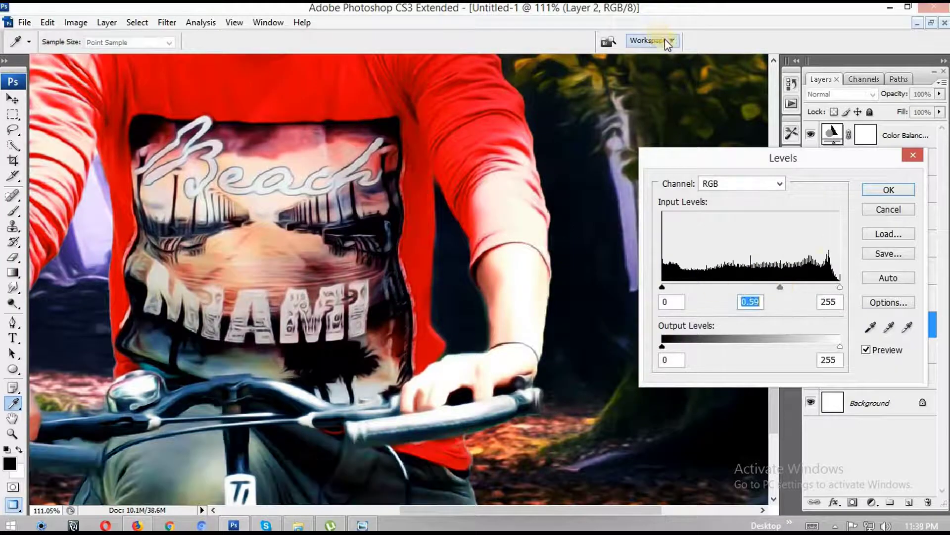
pyautogui.press('Return')
pyautogui.scroll(-3, 576, 299)
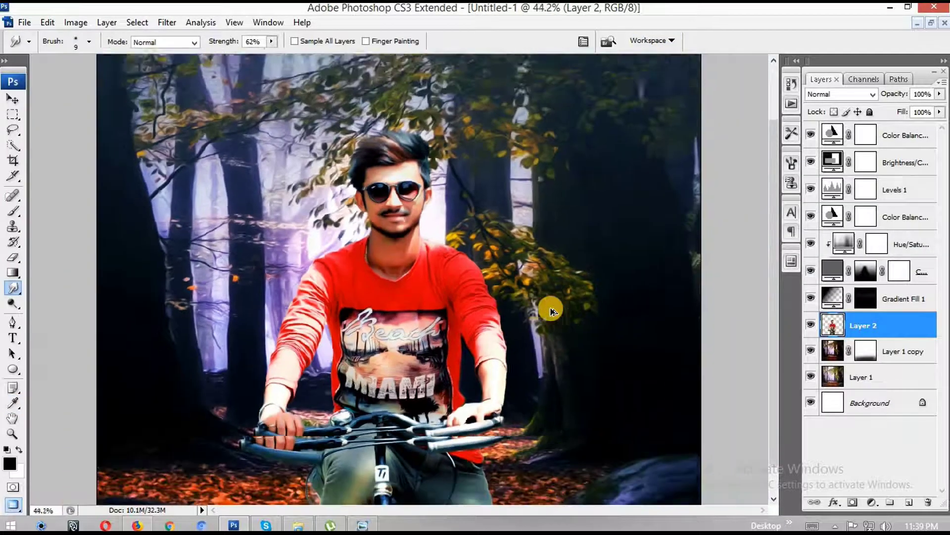
pyautogui.scroll(-1, 550, 310)
pyautogui.scroll(-1, 549, 309)
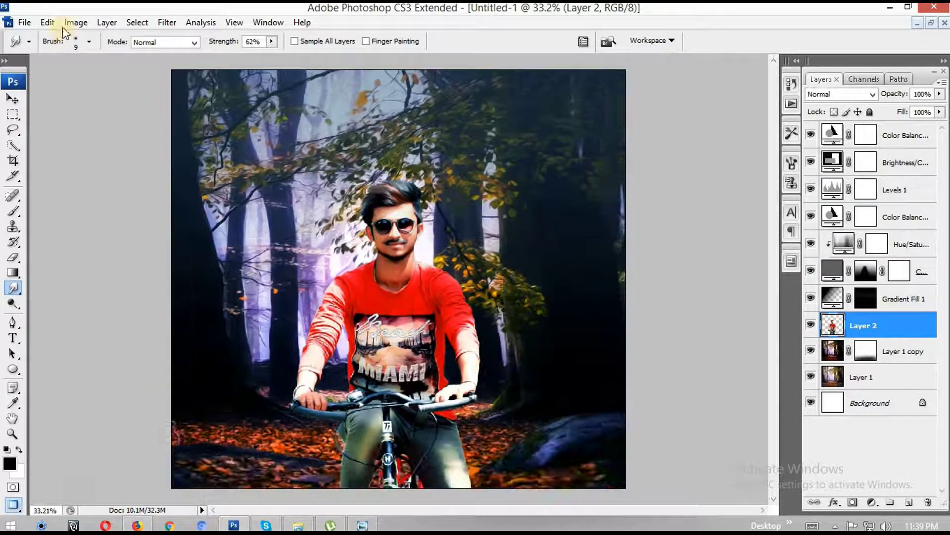
# - Try a yellow–blue shift in Color Balance, then cancel it unchanged
pyautogui.click(74, 22)
pyautogui.click(286, 119)
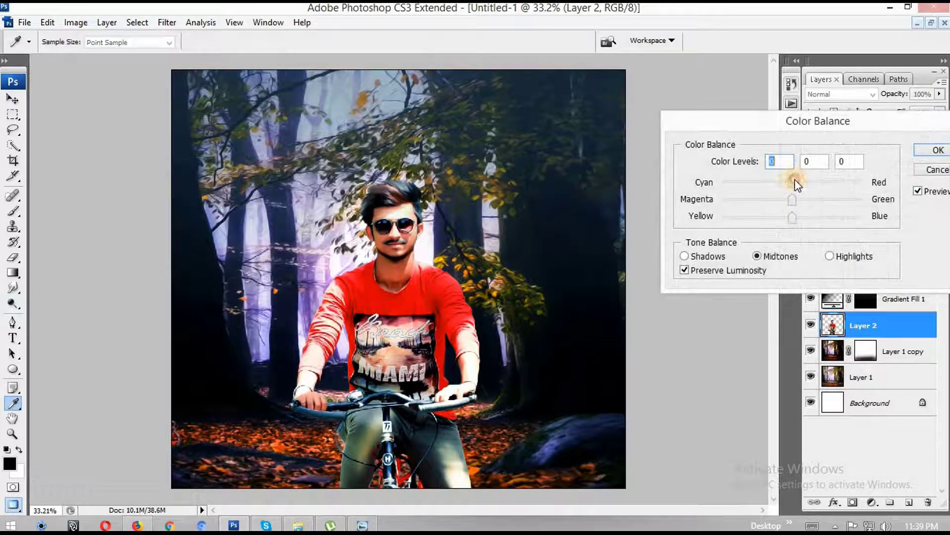
pyautogui.moveTo(804, 218); pyautogui.dragTo(798, 217)
pyautogui.click(938, 150)
pyautogui.press('r')
# - Lift the man's midtones slightly by raising the Curves midpoint
pyautogui.click(74, 23)
pyautogui.moveTo(97, 58)
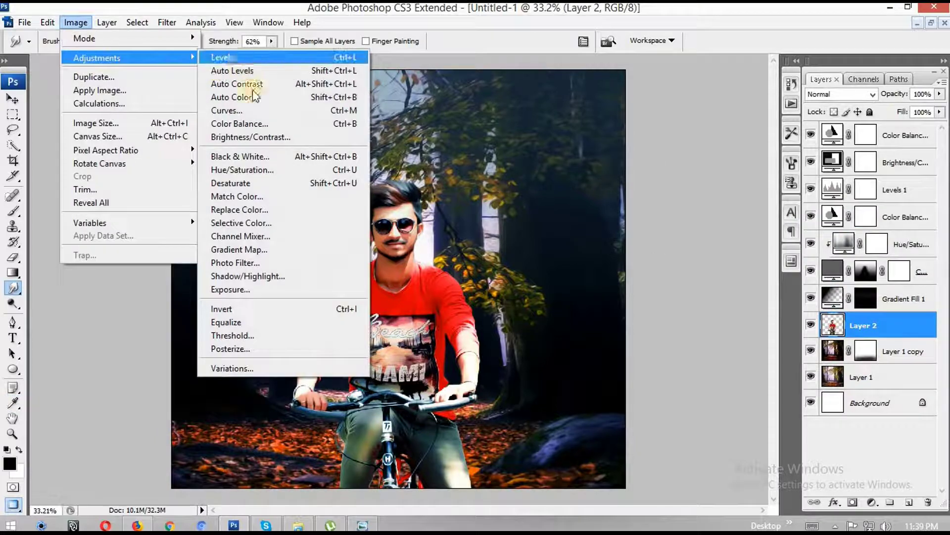
pyautogui.click(220, 113)
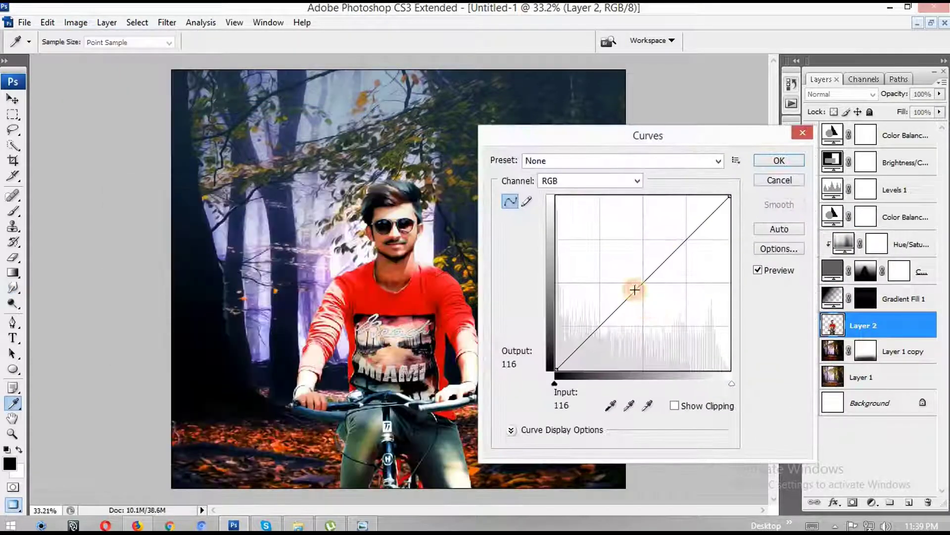
pyautogui.moveTo(635, 290); pyautogui.dragTo(629, 286)
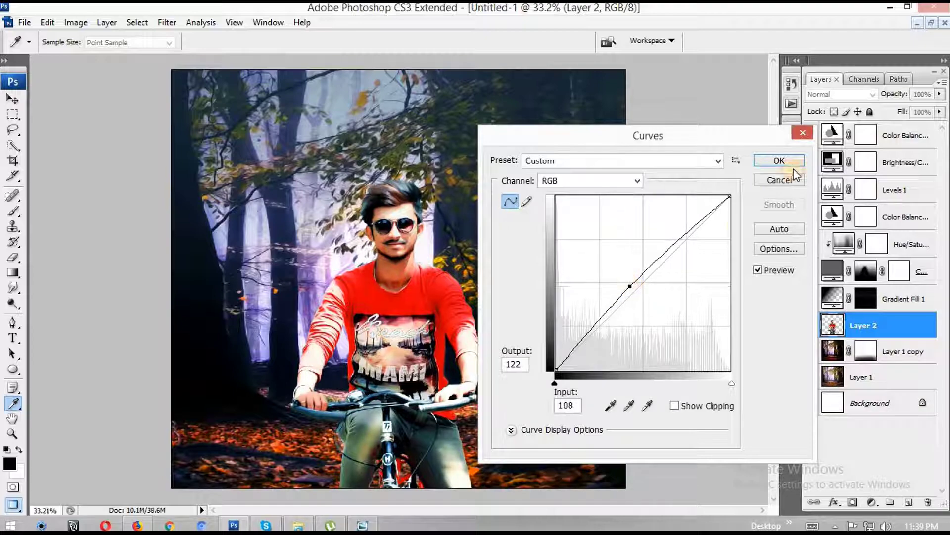
pyautogui.click(778, 160)
# - Zoom in on the man and apply Brightness/Contrast with brightness +18 and contrast +14
pyautogui.press('r')
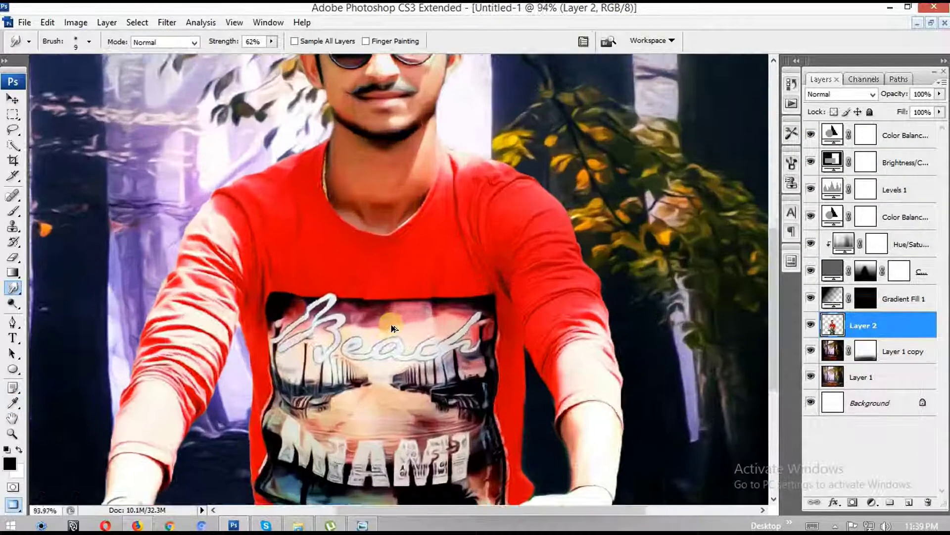
pyautogui.scroll(2, 386, 310)
pyautogui.scroll(3, 284, 122)
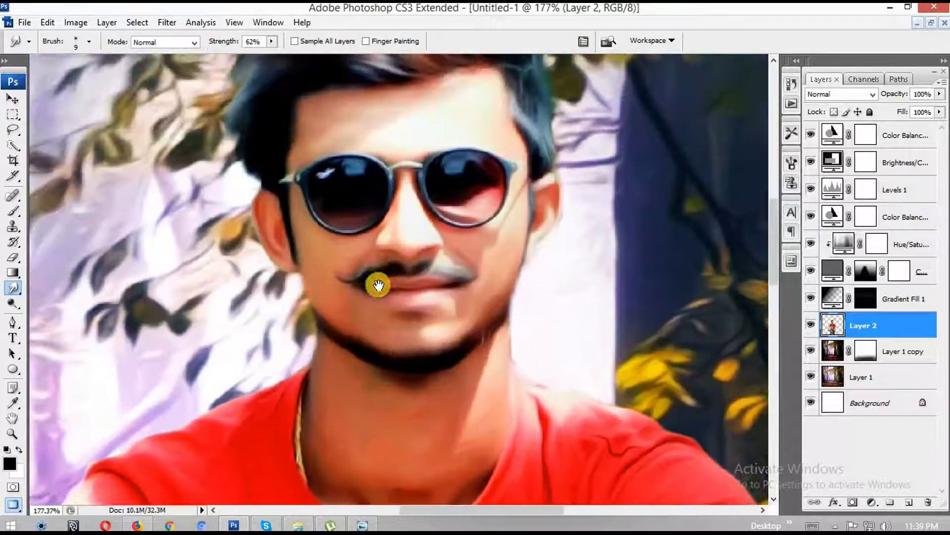
pyautogui.moveTo(293, 133); pyautogui.dragTo(307, 130)
pyautogui.click(76, 23)
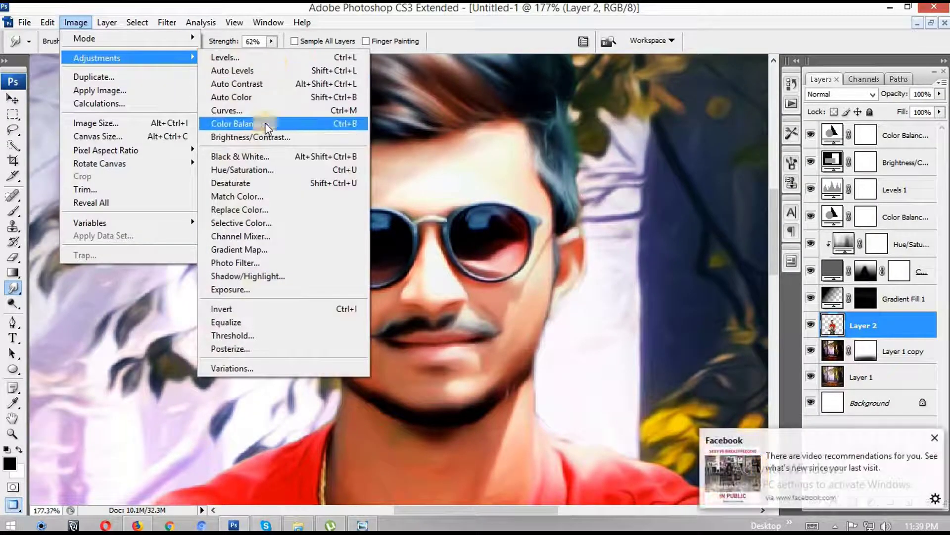
pyautogui.click(270, 137)
pyautogui.moveTo(728, 147); pyautogui.dragTo(765, 151)
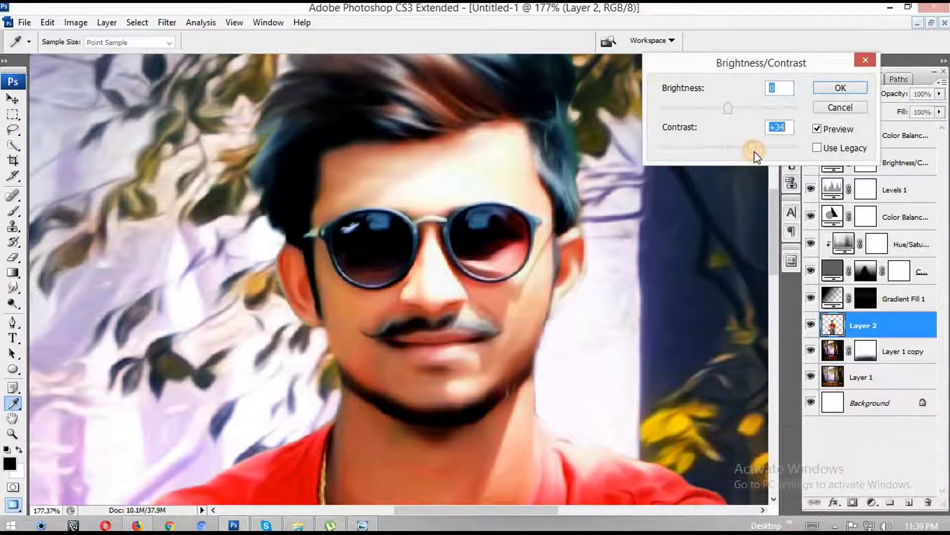
pyautogui.moveTo(728, 108); pyautogui.dragTo(740, 114)
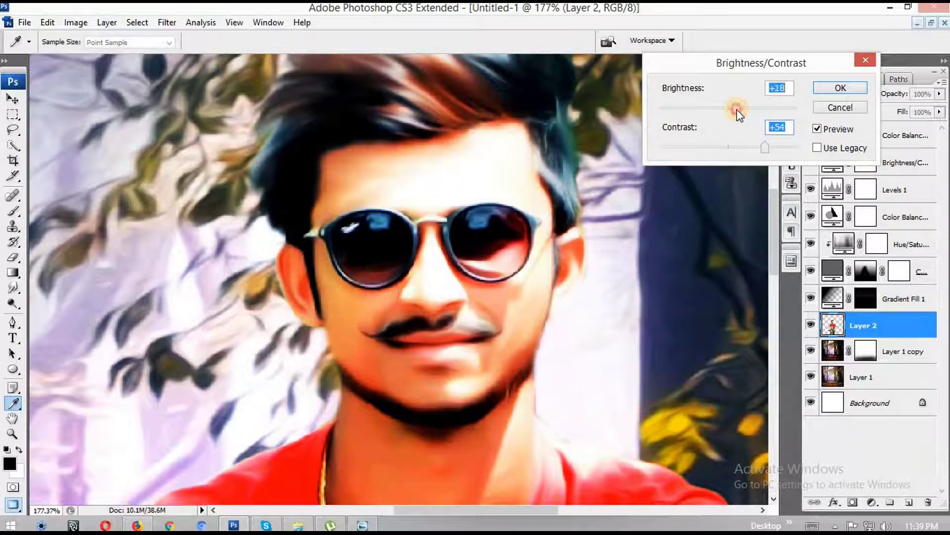
pyautogui.click(816, 130)
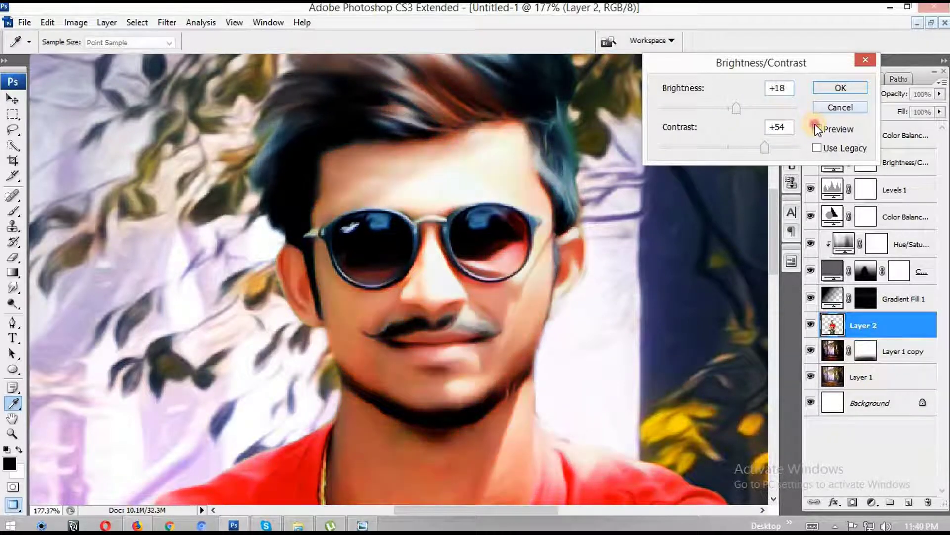
pyautogui.moveTo(745, 153); pyautogui.dragTo(738, 155)
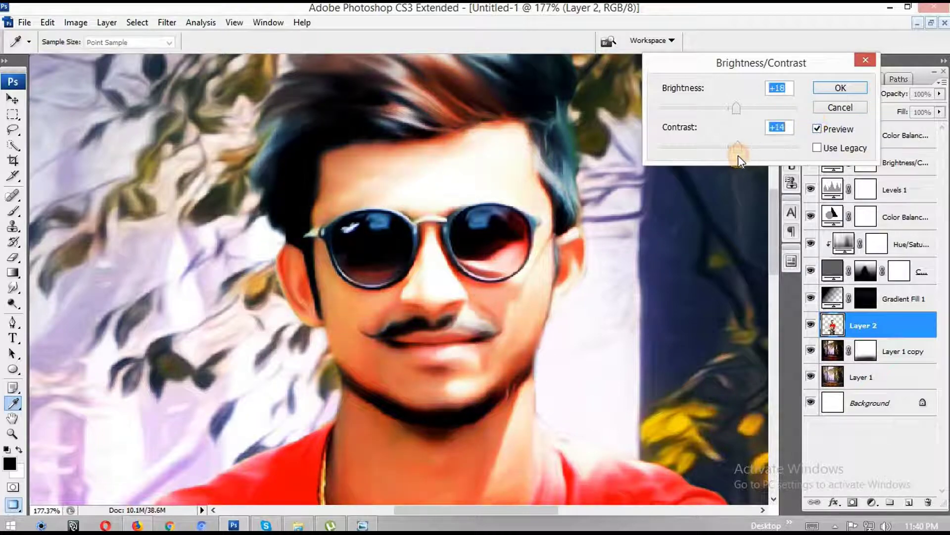
pyautogui.press('Return')
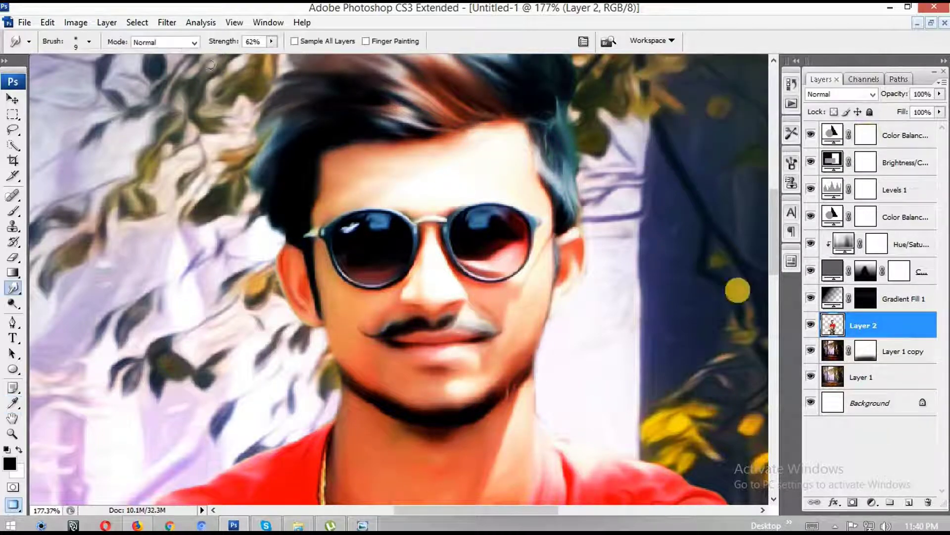
# - Select the top layer in the Layers panel
pyautogui.click(904, 135)
pyautogui.scroll(-2, 524, 319)
pyautogui.scroll(-4, 535, 337)
# - Add a Brightness/Contrast adjustment layer over everything with brightness +24 and contrast -5
pyautogui.scroll(-2, 536, 337)
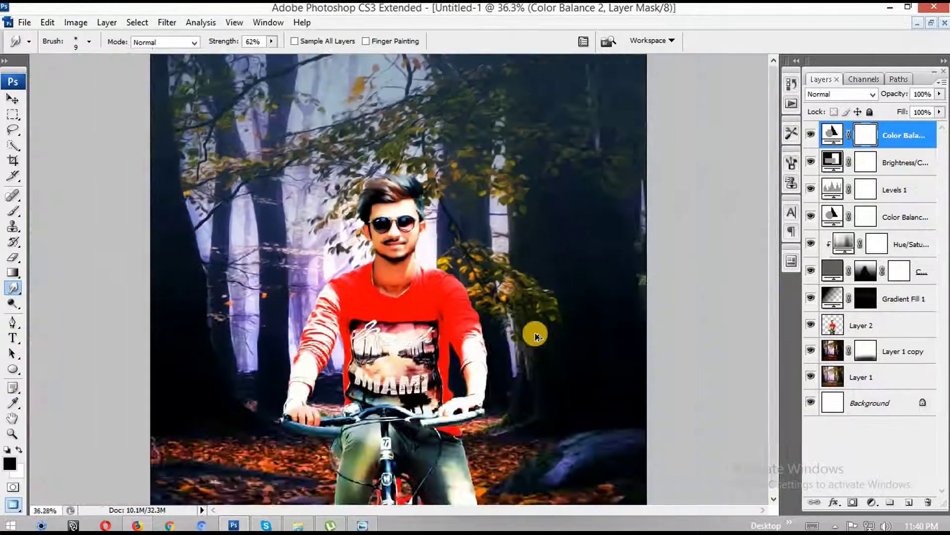
pyautogui.scroll(-1, 535, 337)
pyautogui.click(871, 502)
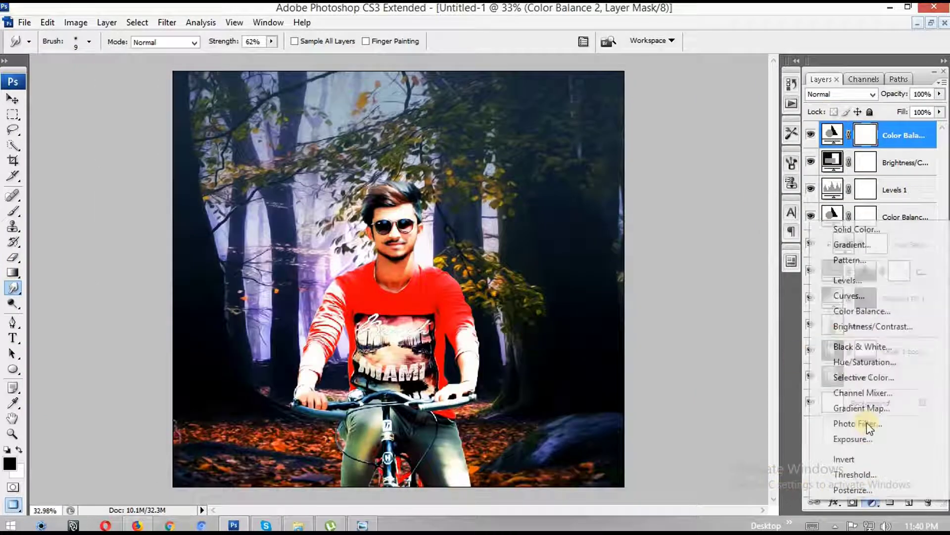
pyautogui.click(869, 325)
pyautogui.moveTo(611, 159); pyautogui.dragTo(627, 164)
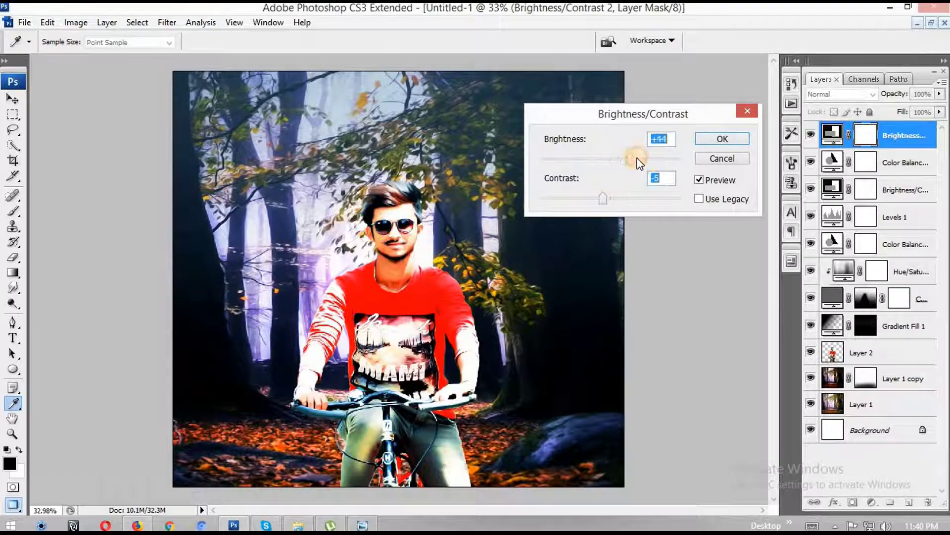
pyautogui.moveTo(624, 159); pyautogui.dragTo(620, 160)
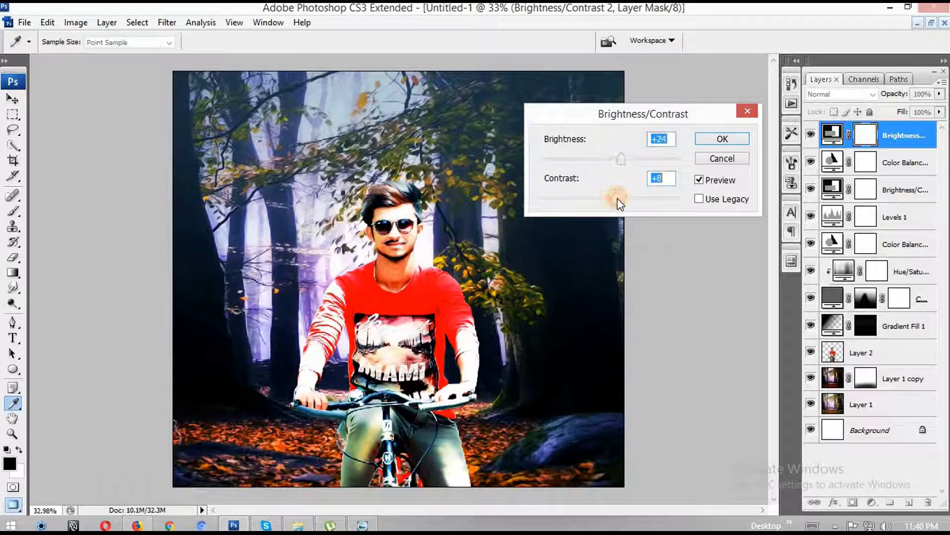
pyautogui.moveTo(611, 198); pyautogui.dragTo(604, 200)
pyautogui.click(699, 180)
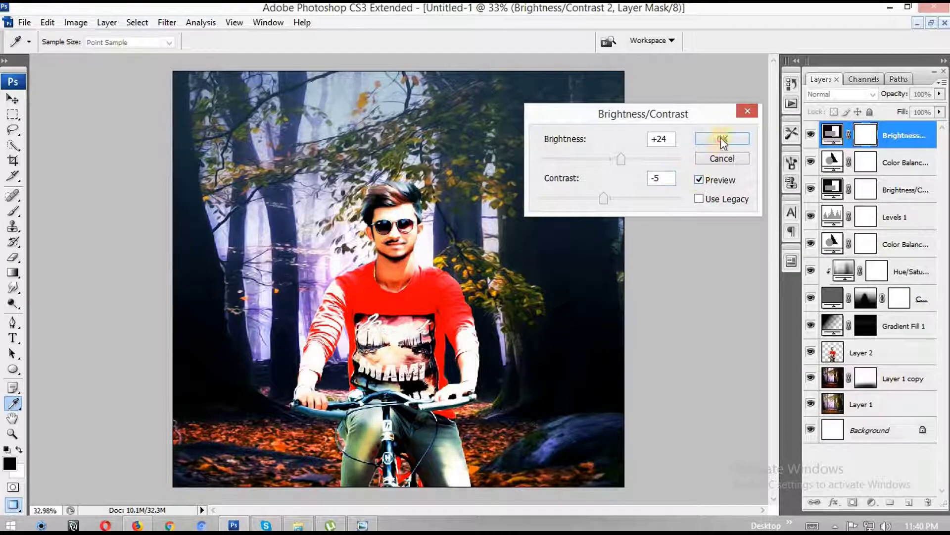
pyautogui.click(721, 140)
pyautogui.scroll(-1, 505, 297)
pyautogui.scroll(1, 614, 223)
pyautogui.scroll(1, 615, 223)
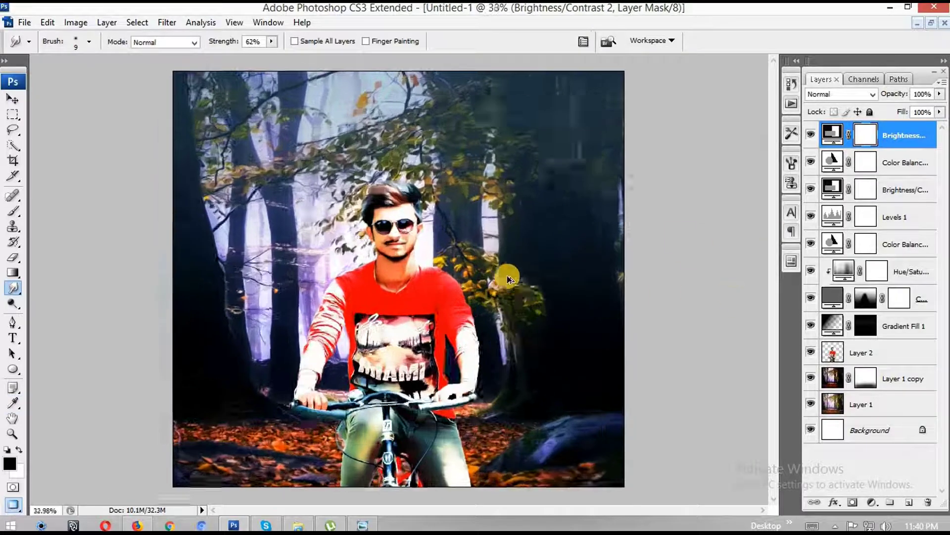
pyautogui.scroll(2, 615, 222)
pyautogui.scroll(1, 615, 220)
pyautogui.scroll(-4, 615, 218)
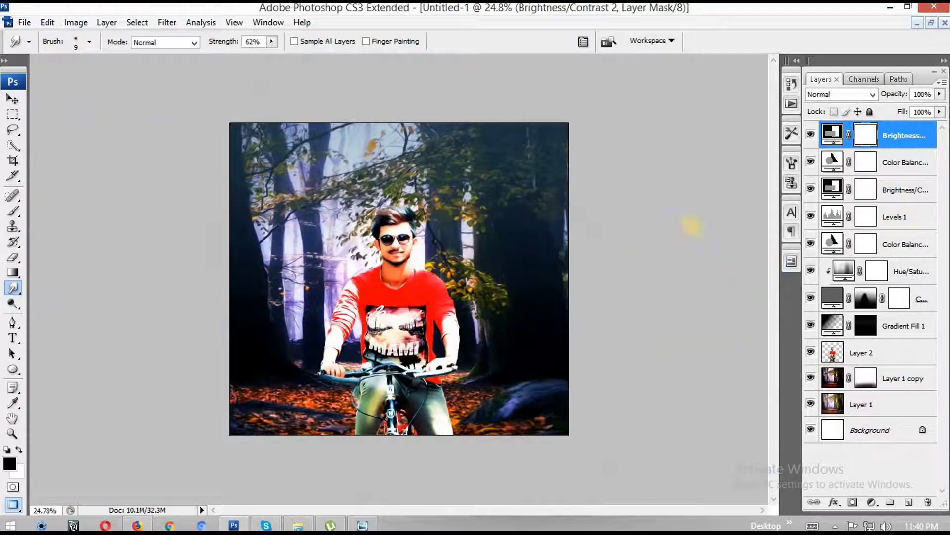